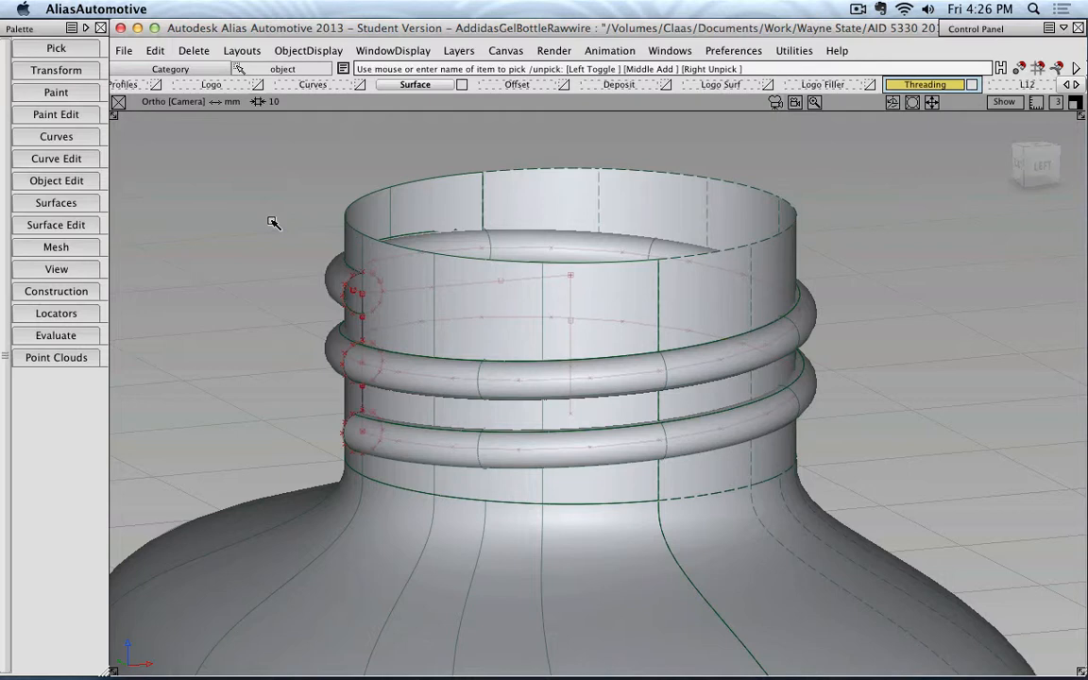
Toggle the Surface layer's visibility, and turn off its symmetry display
click(463, 86)
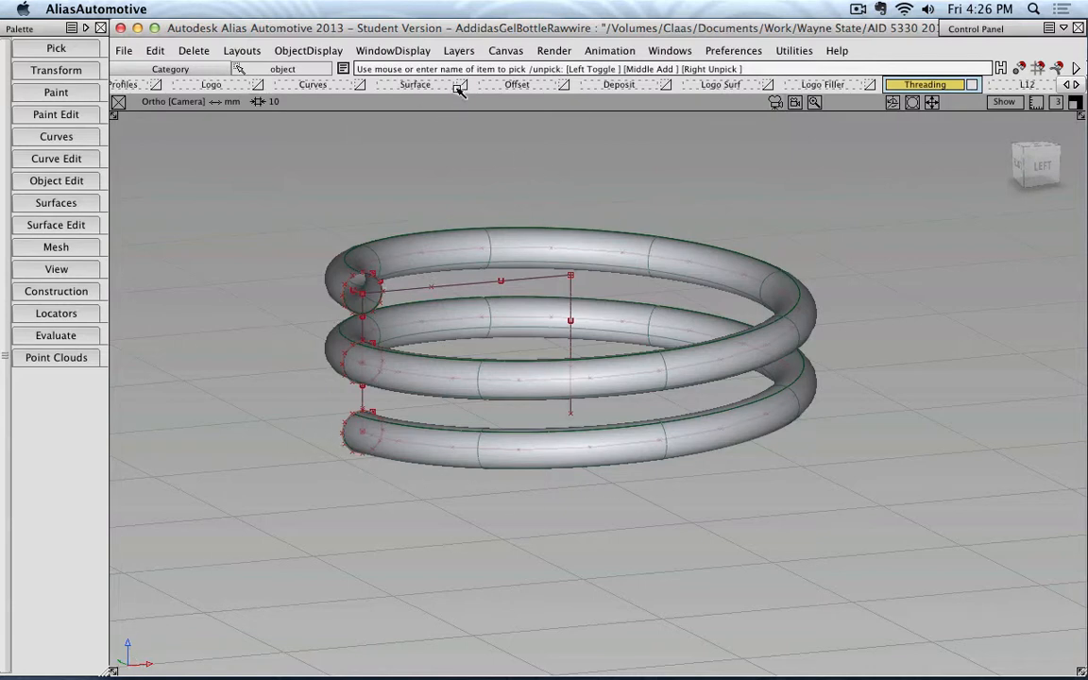
click(416, 84)
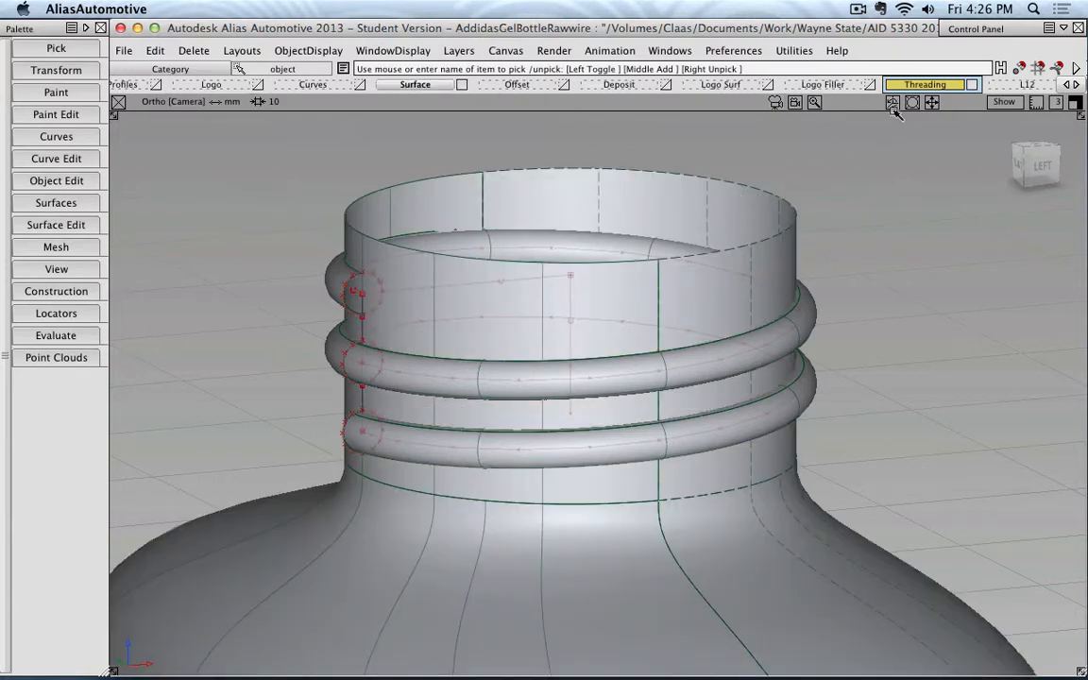
drag(430, 88, 424, 148)
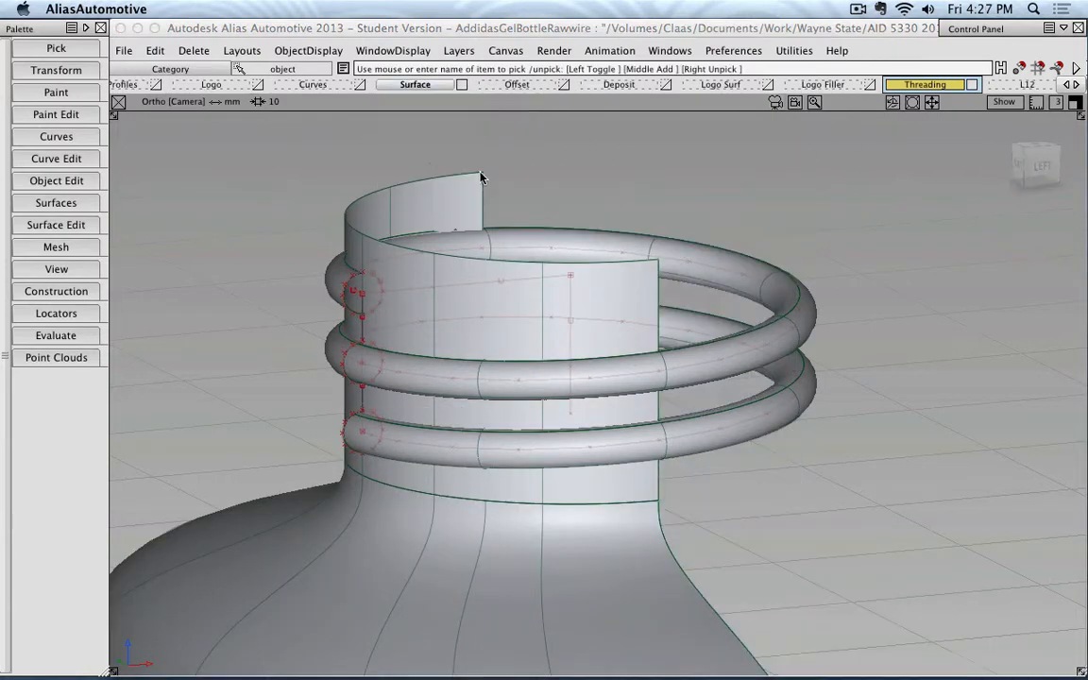
Pick the half-cylinder neck surface inside the thread rings and assign it to layer L12
alt+shift+drag(654, 249, 540, 283)
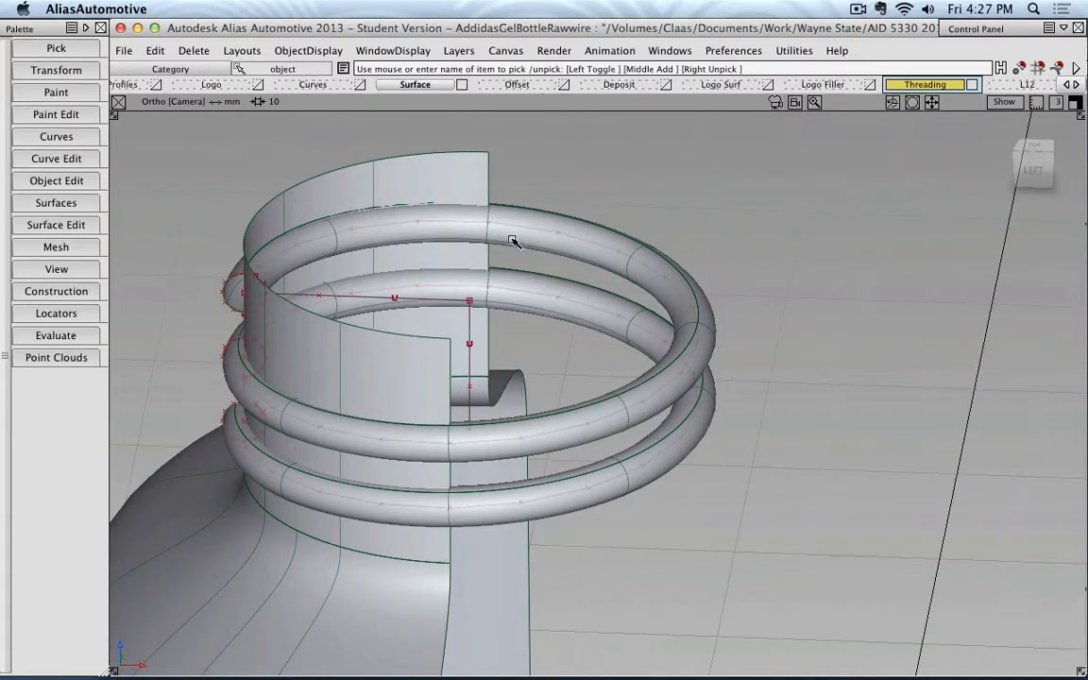
alt+shift+drag(512, 241, 493, 221)
alt+shift+drag(413, 309, 502, 258)
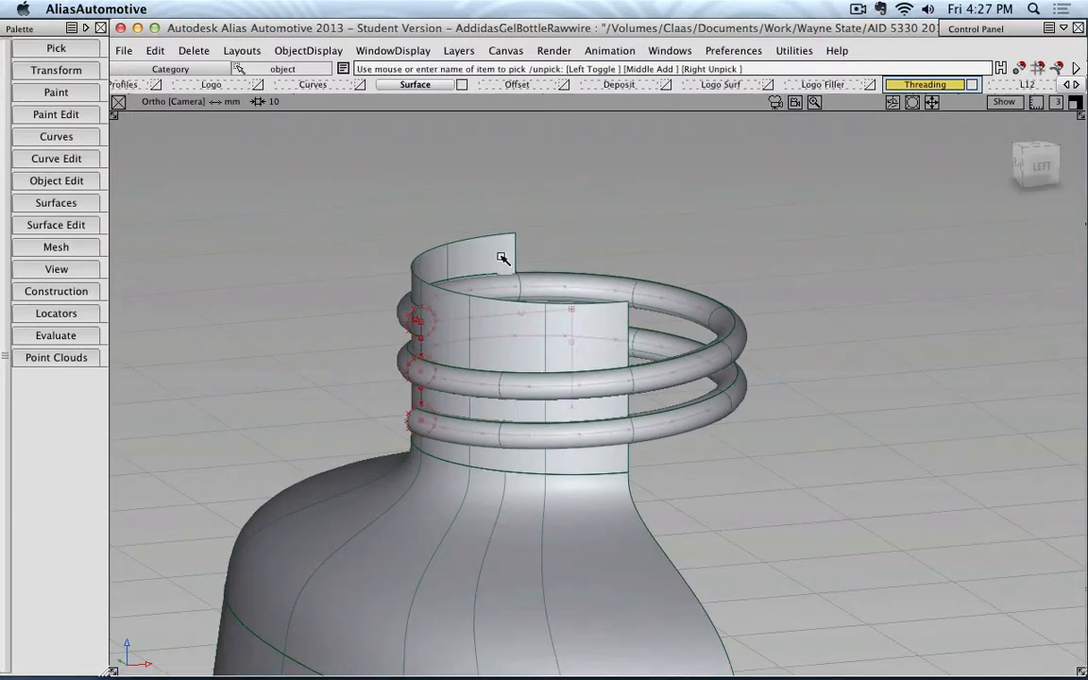
click(62, 48)
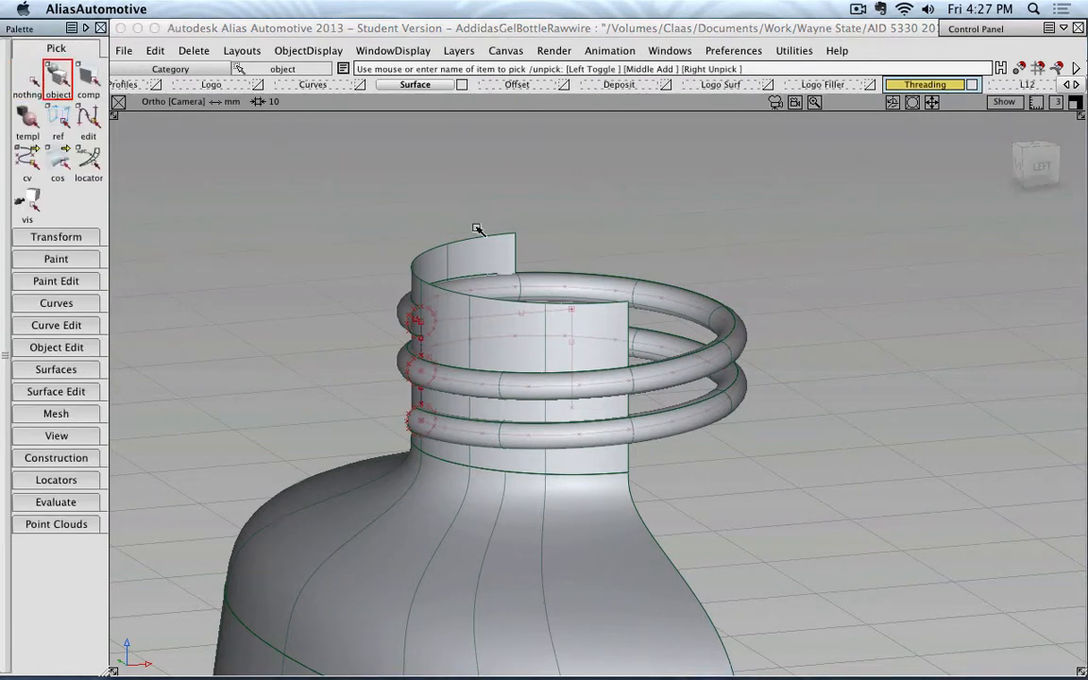
click(508, 246)
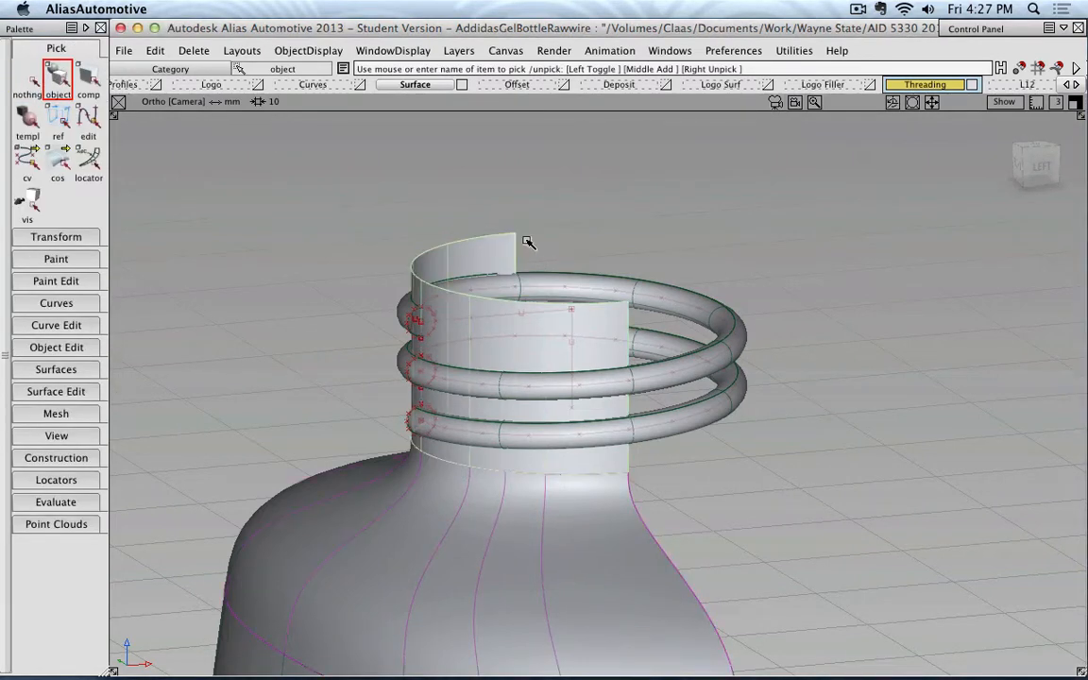
scroll(529, 246, down, 2)
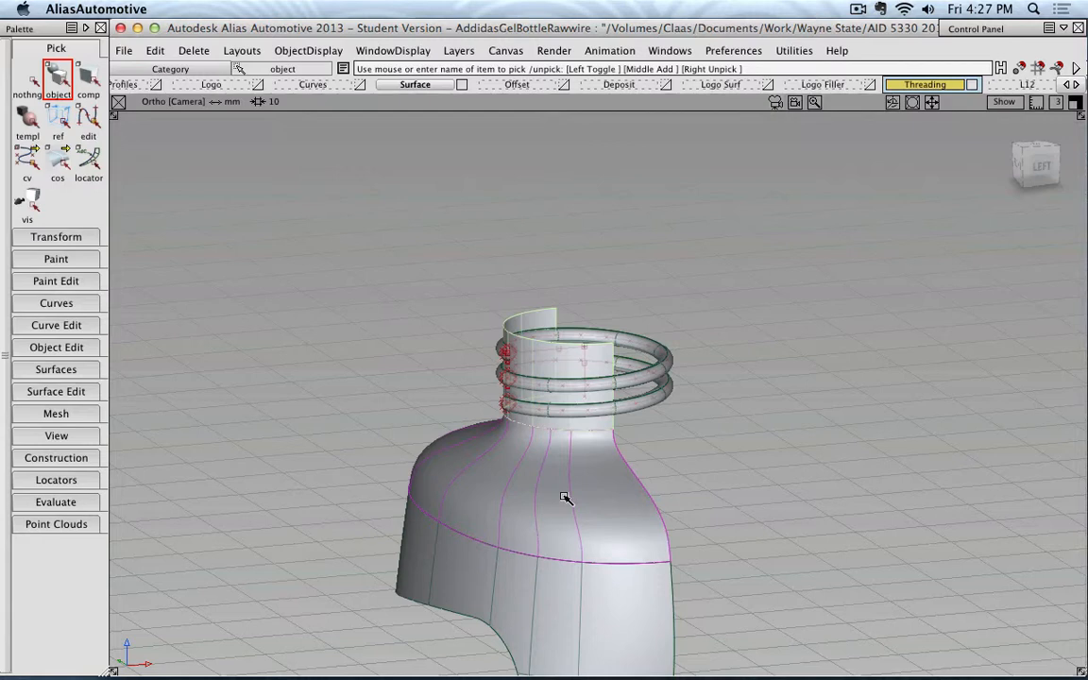
click(1027, 84)
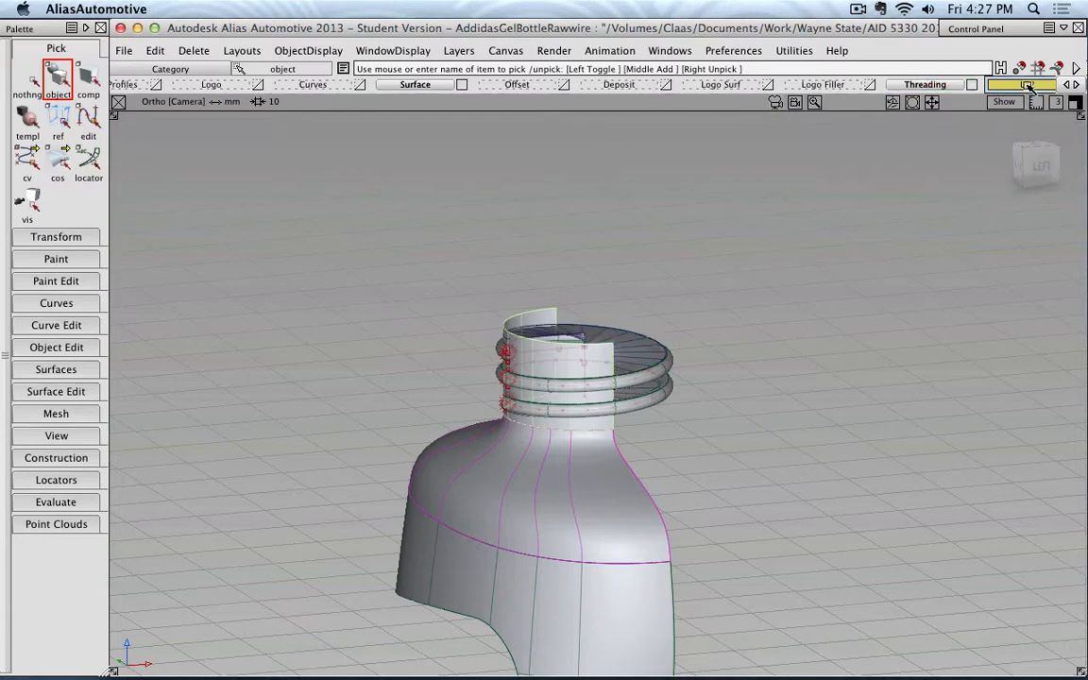
double_click(1029, 85)
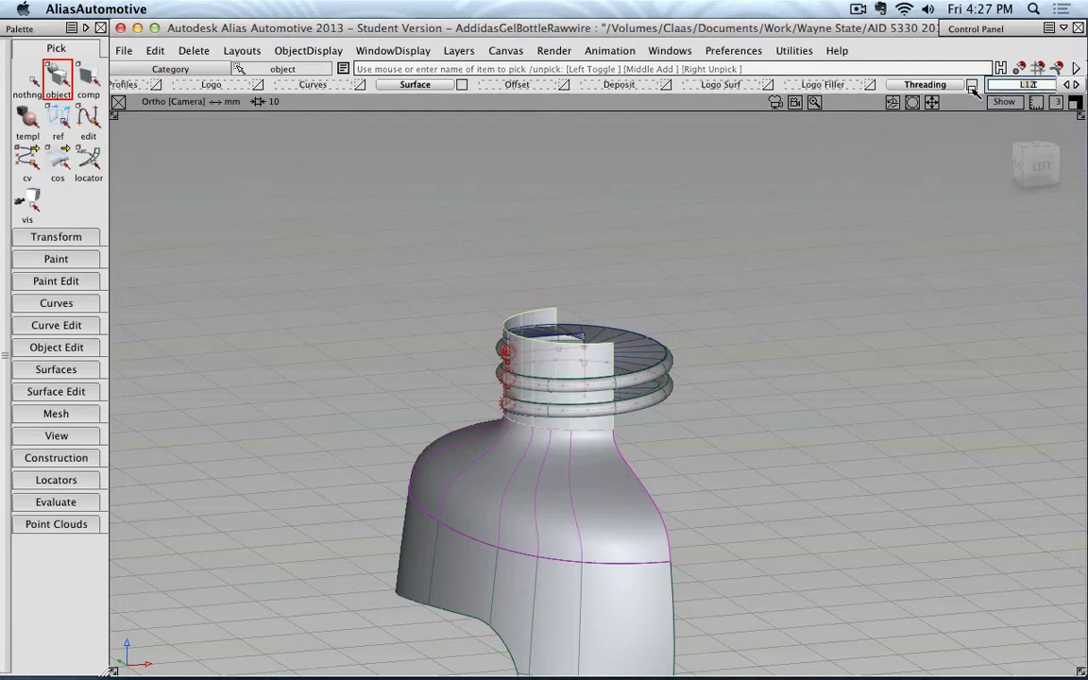
key(Return)
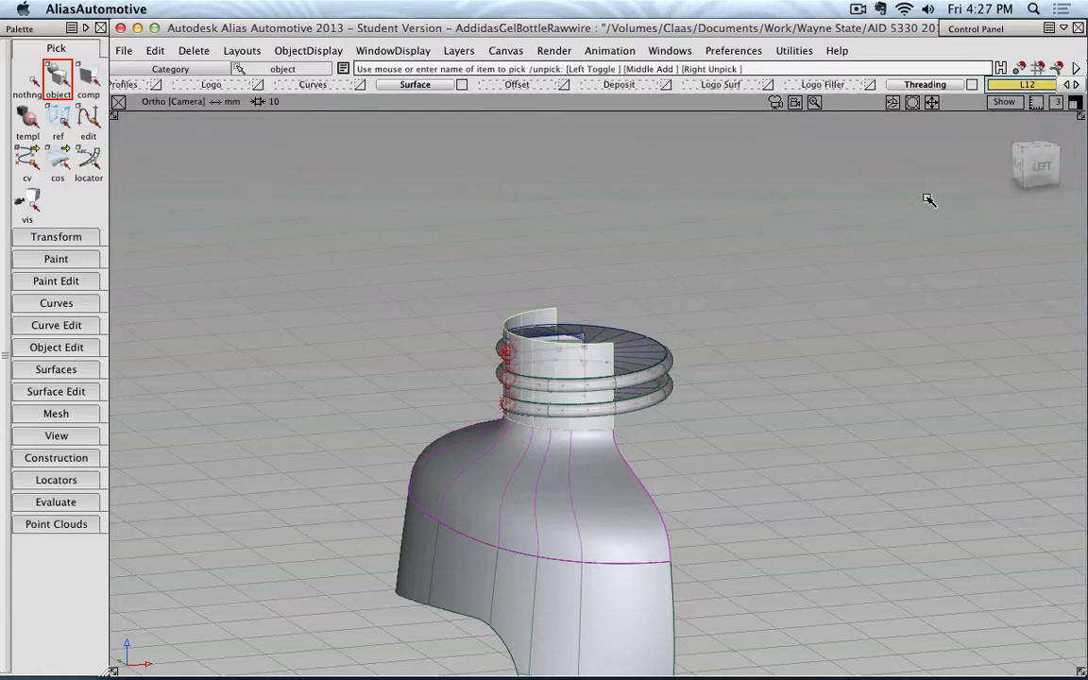
right_click(1027, 84)
click(1011, 163)
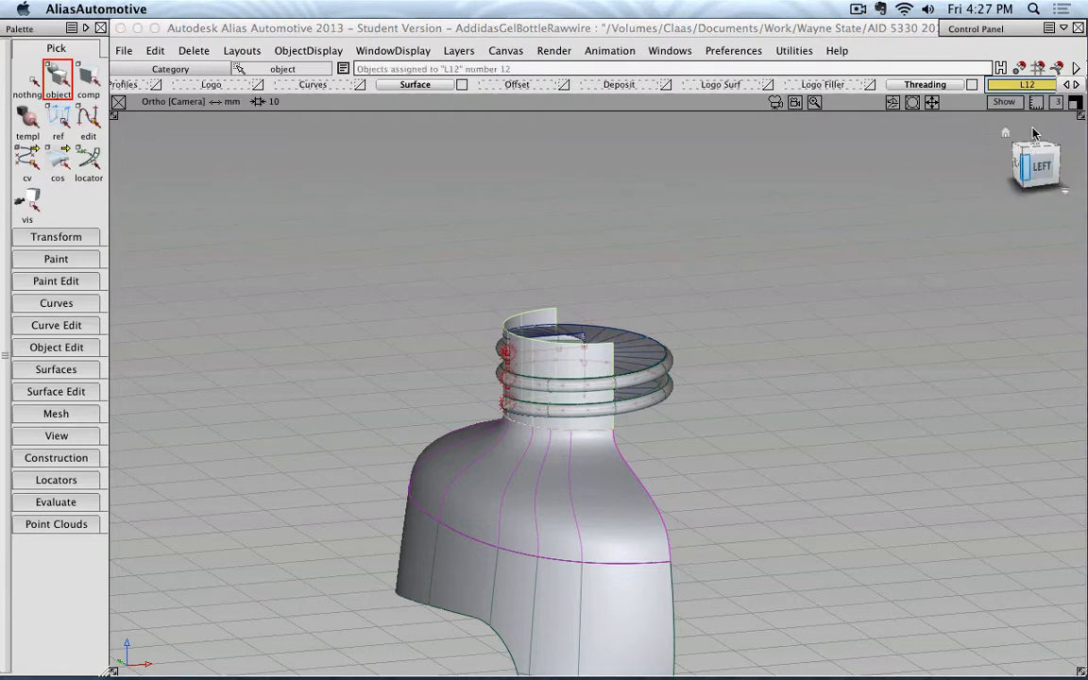
Rename layer L12 as Deposit#2
double_click(1026, 84)
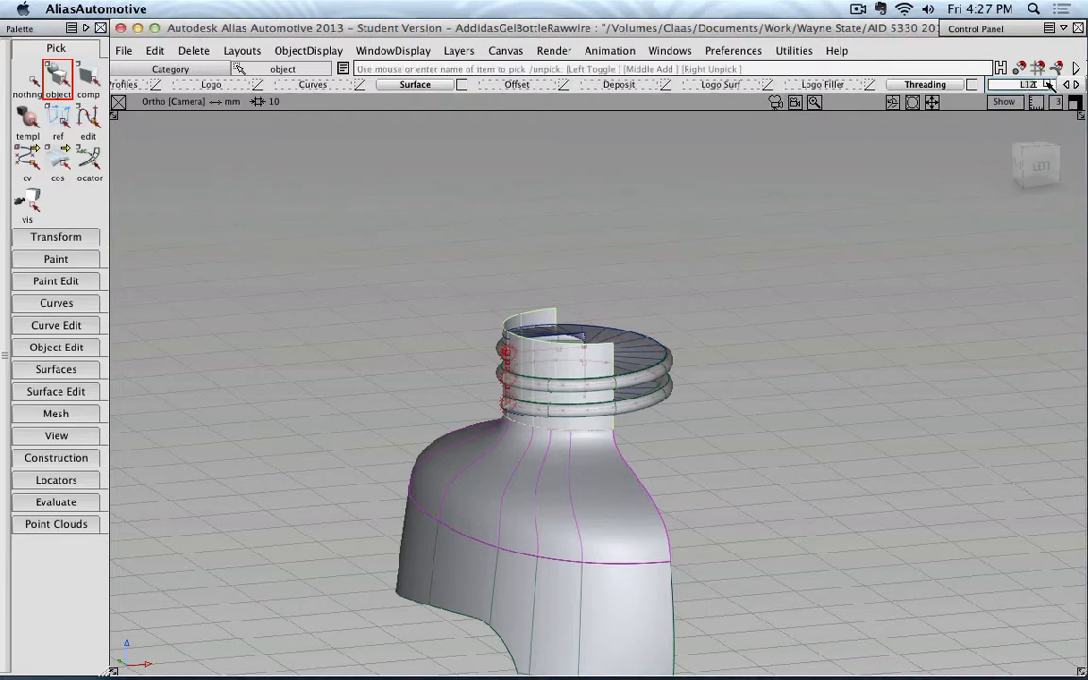
text(Deposit)
key(Return)
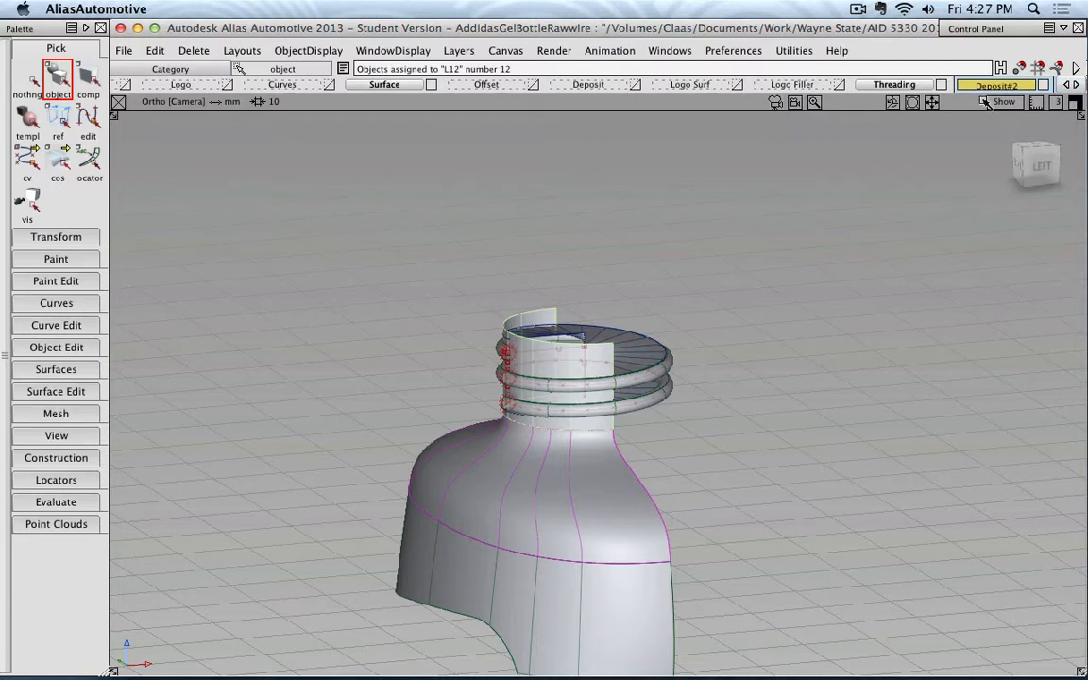
Hide the Deposit#2 and Surface layers, show the Curves layer, and make Threading the active layer
click(897, 84)
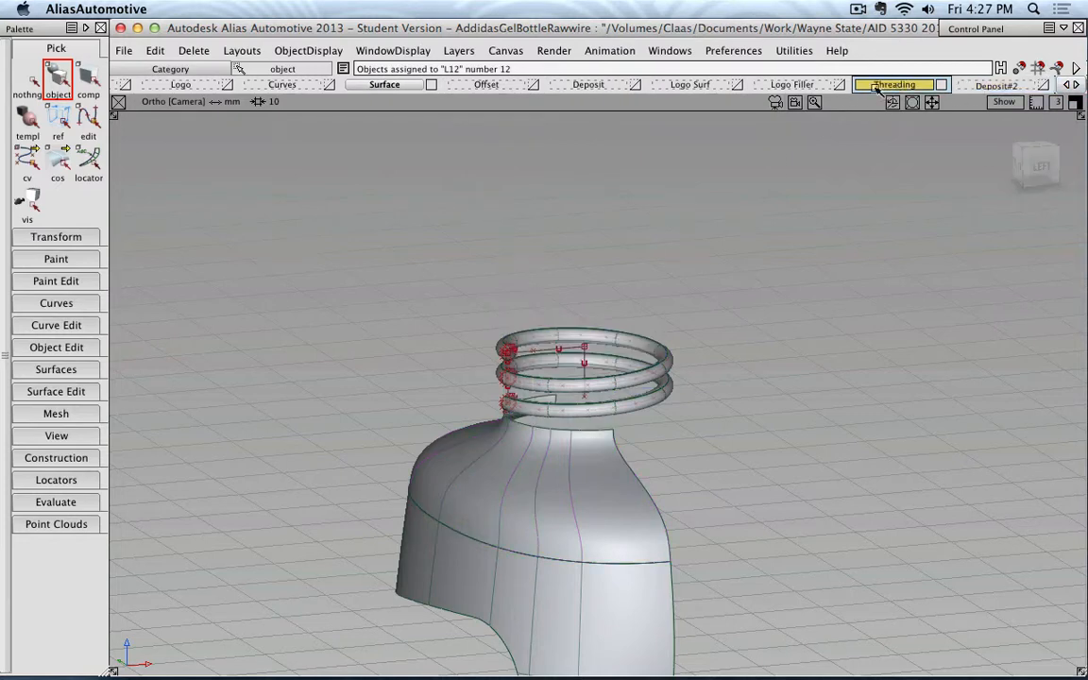
click(431, 84)
click(329, 84)
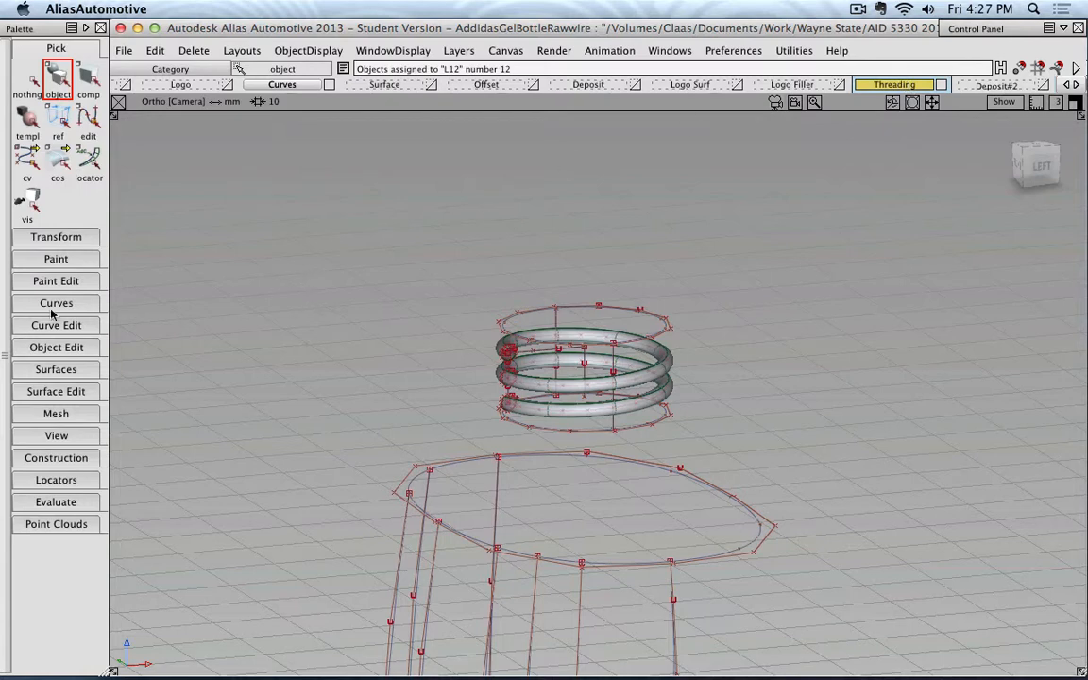
Skin a full cylindrical neck surface between the lower and upper neck circles, and hide the Curves layer
click(64, 368)
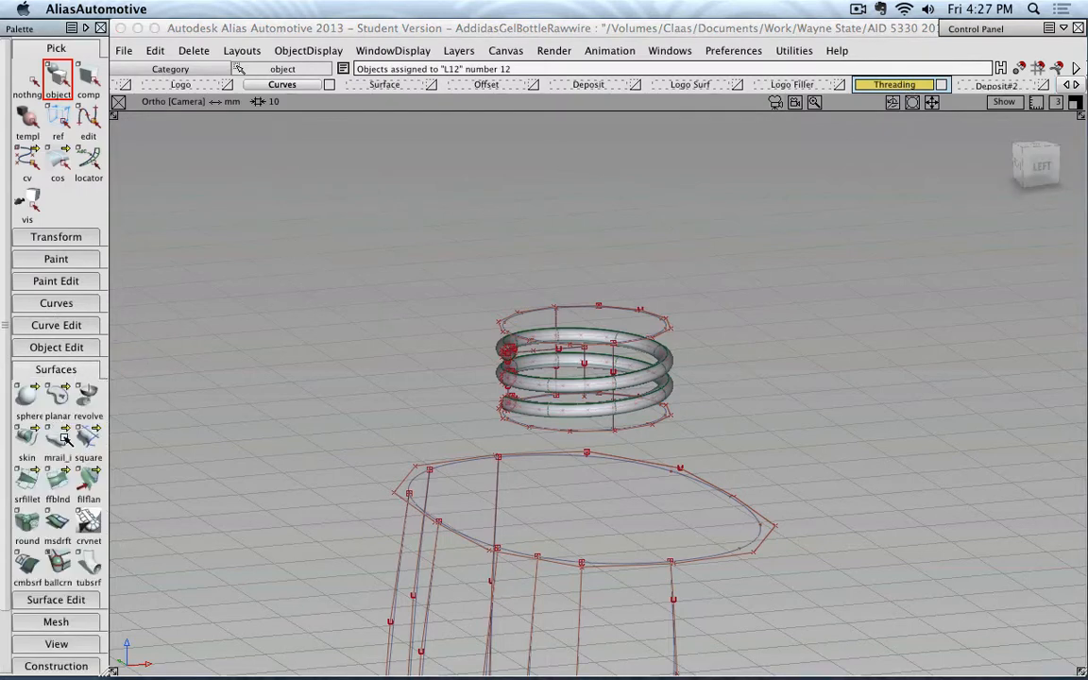
click(29, 437)
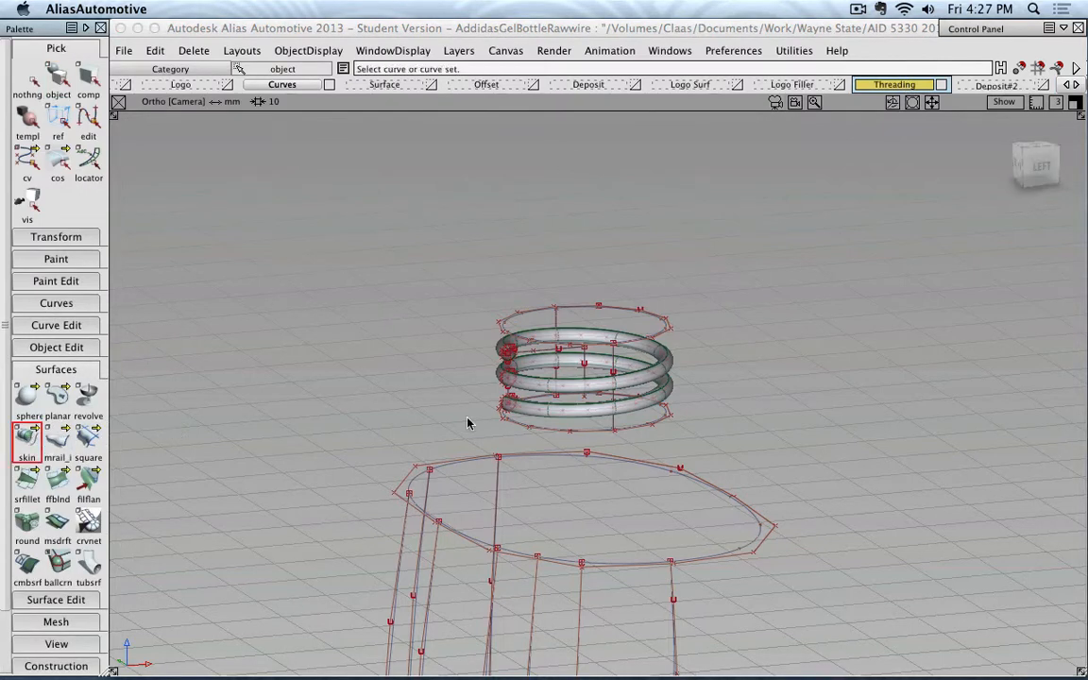
click(556, 437)
click(552, 307)
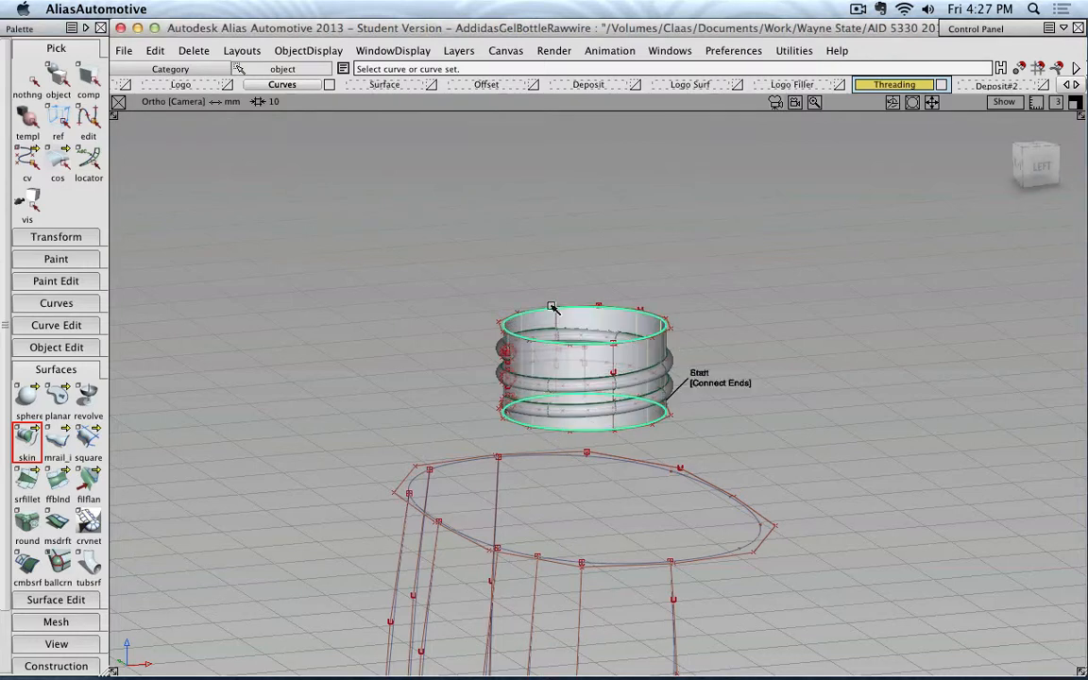
click(32, 84)
click(58, 80)
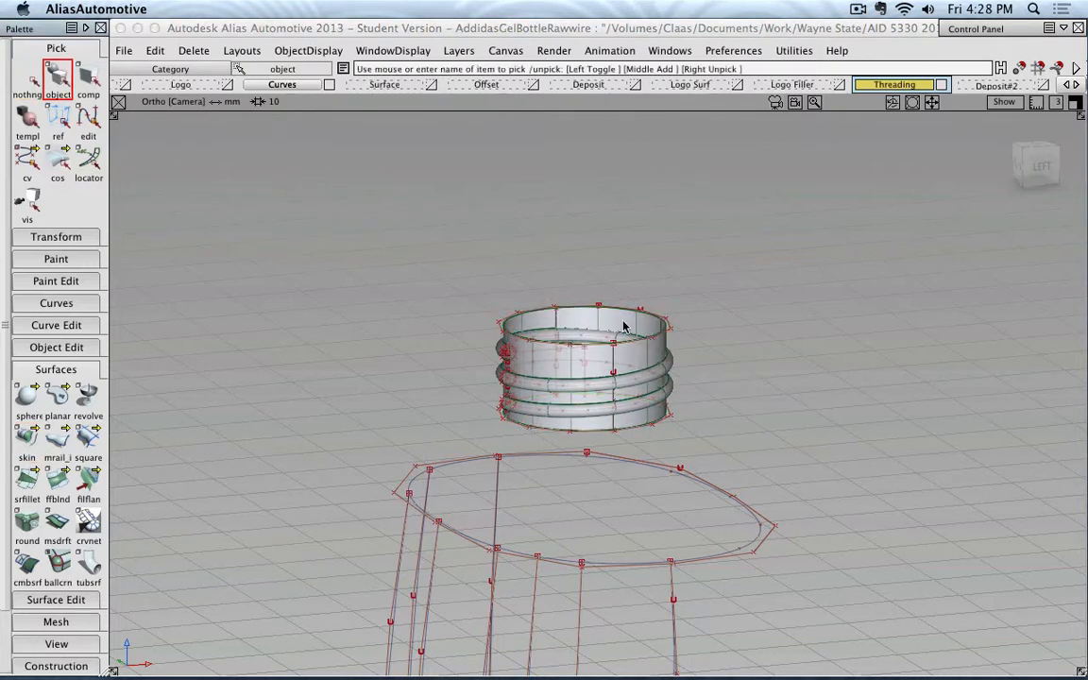
click(320, 86)
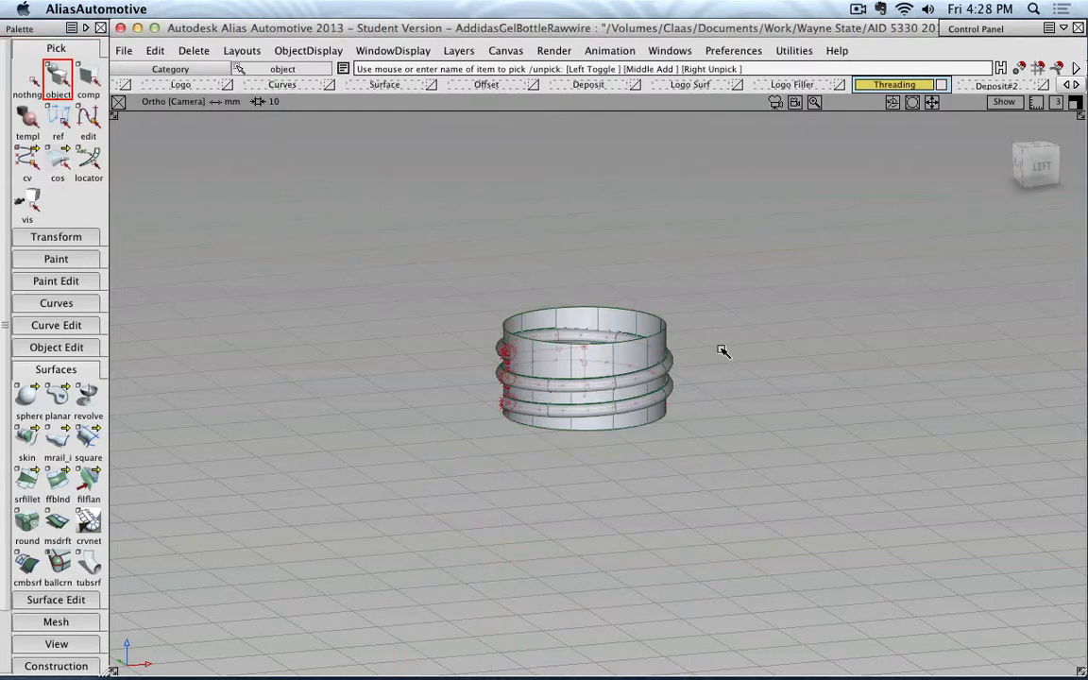
Cap the open lower end of the thread tube with a planar surface, using its tubeSurface.U=0 edge
alt+shift+drag(712, 297, 529, 350)
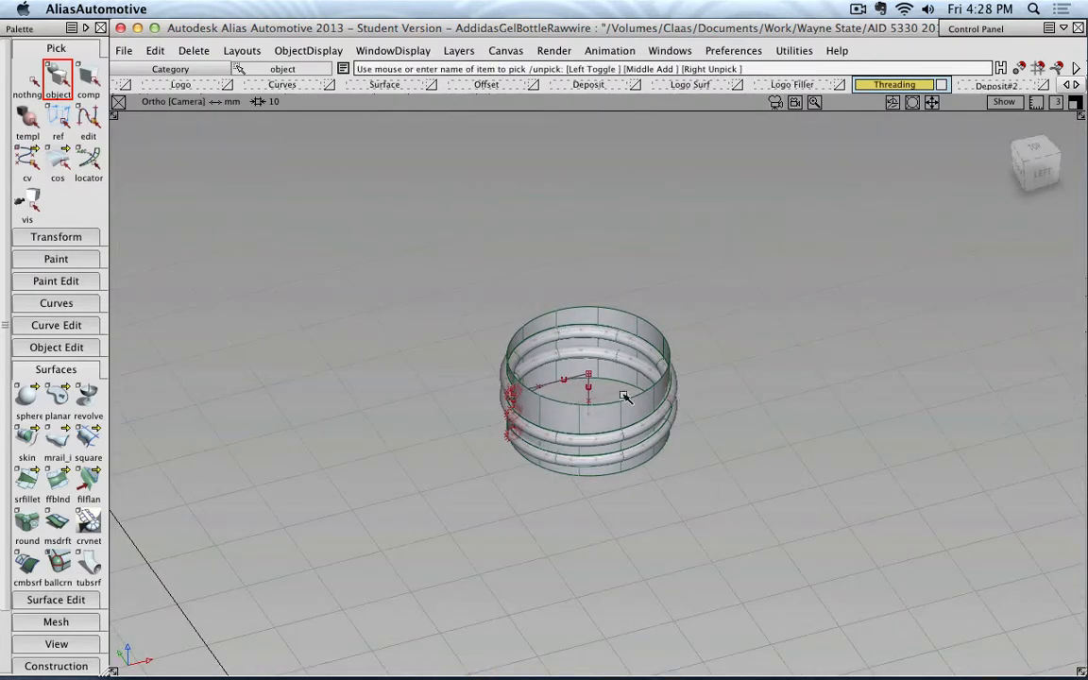
alt+shift+right_drag(615, 455, 533, 336)
scroll(561, 333, down, 5)
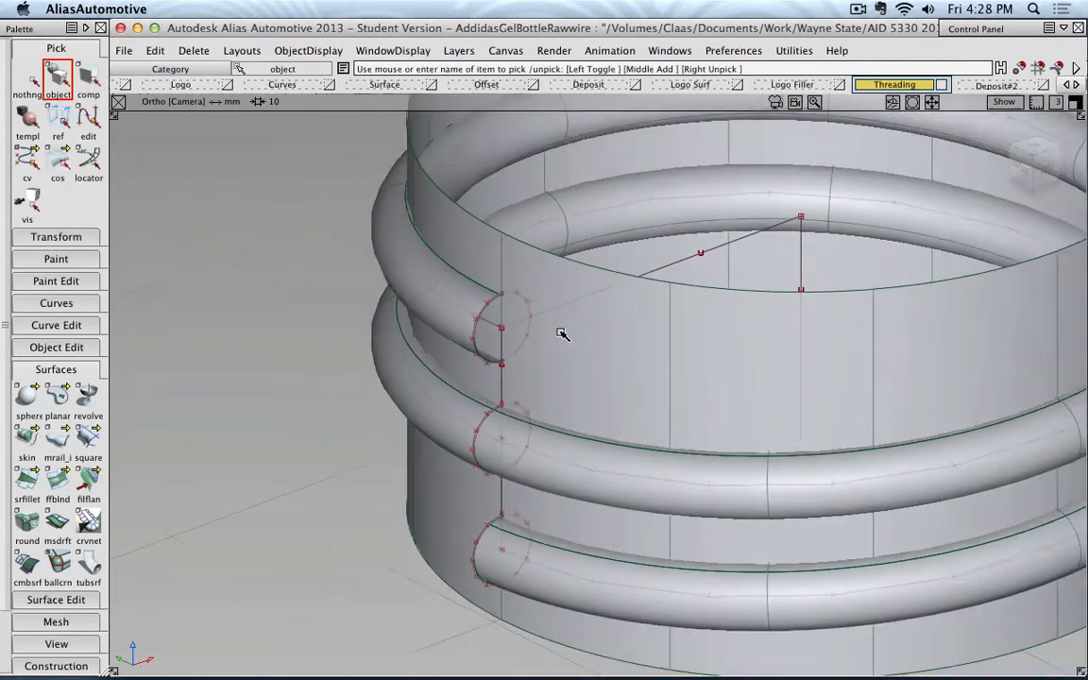
alt+shift+drag(652, 342, 631, 381)
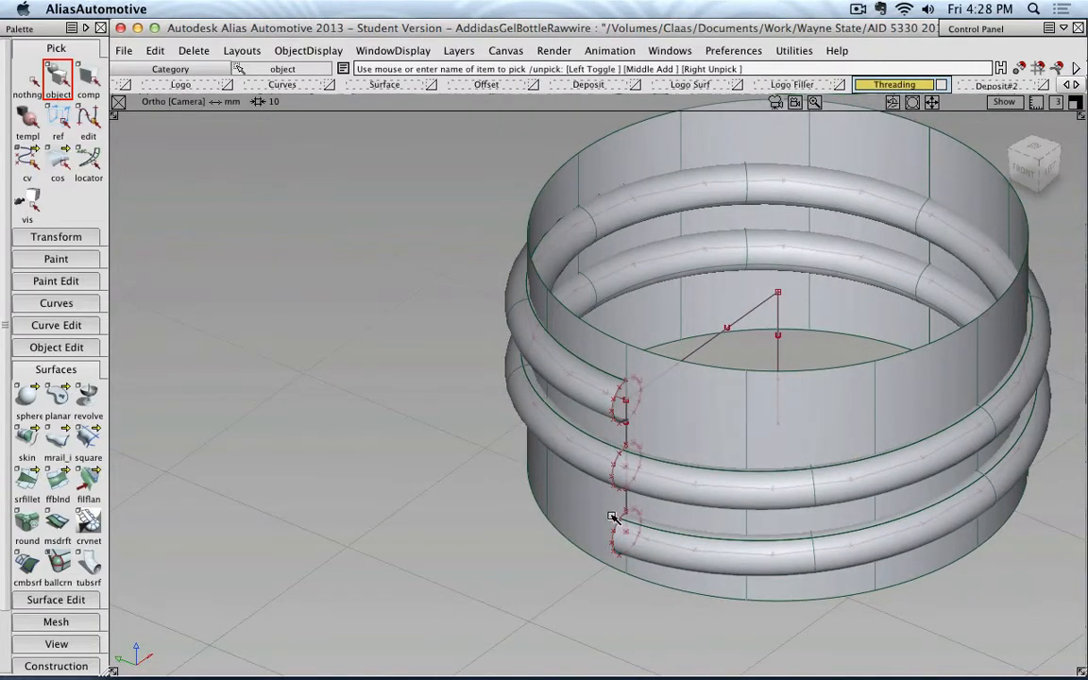
click(57, 395)
scroll(583, 433, up, 5)
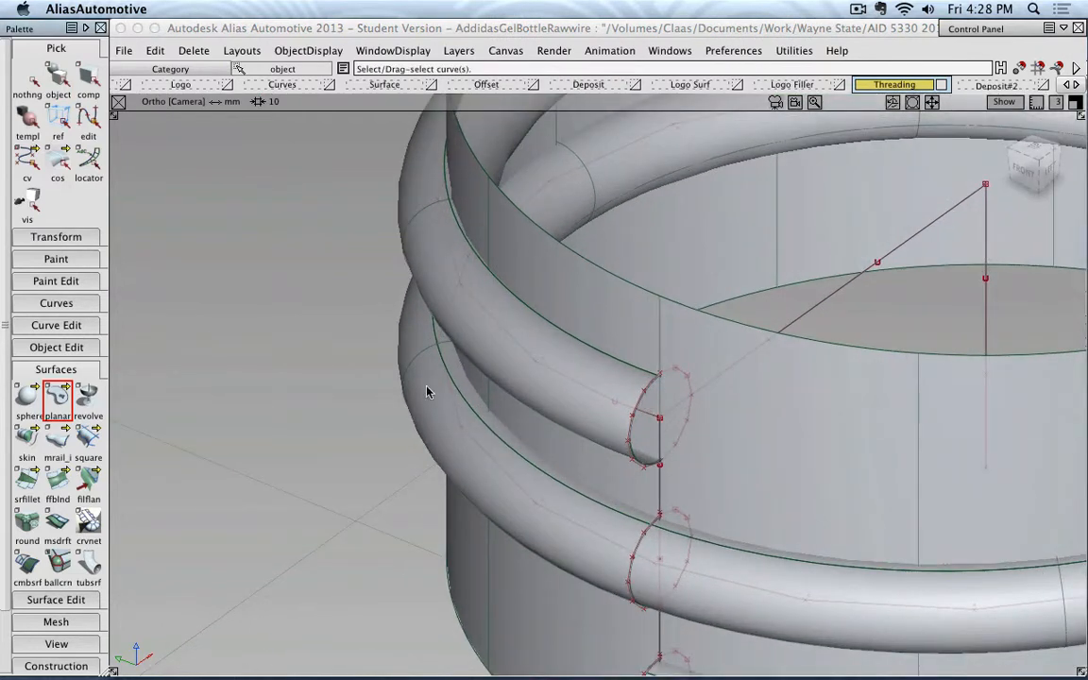
ctrl+shift+drag(341, 370, 471, 372)
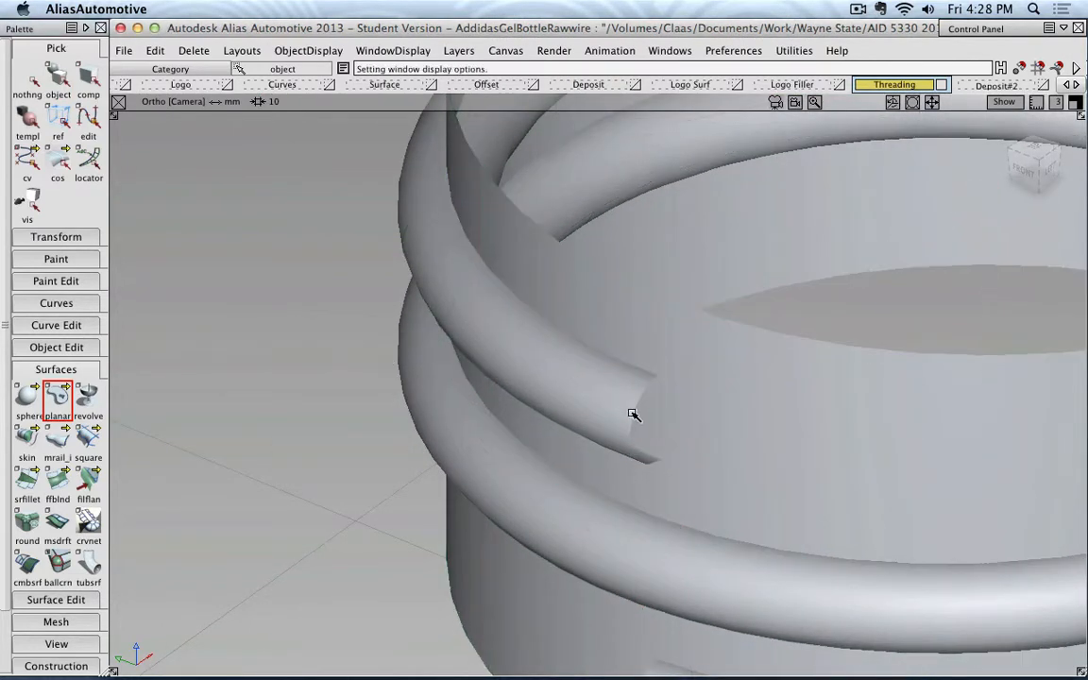
ctrl+shift+drag(236, 405, 408, 427)
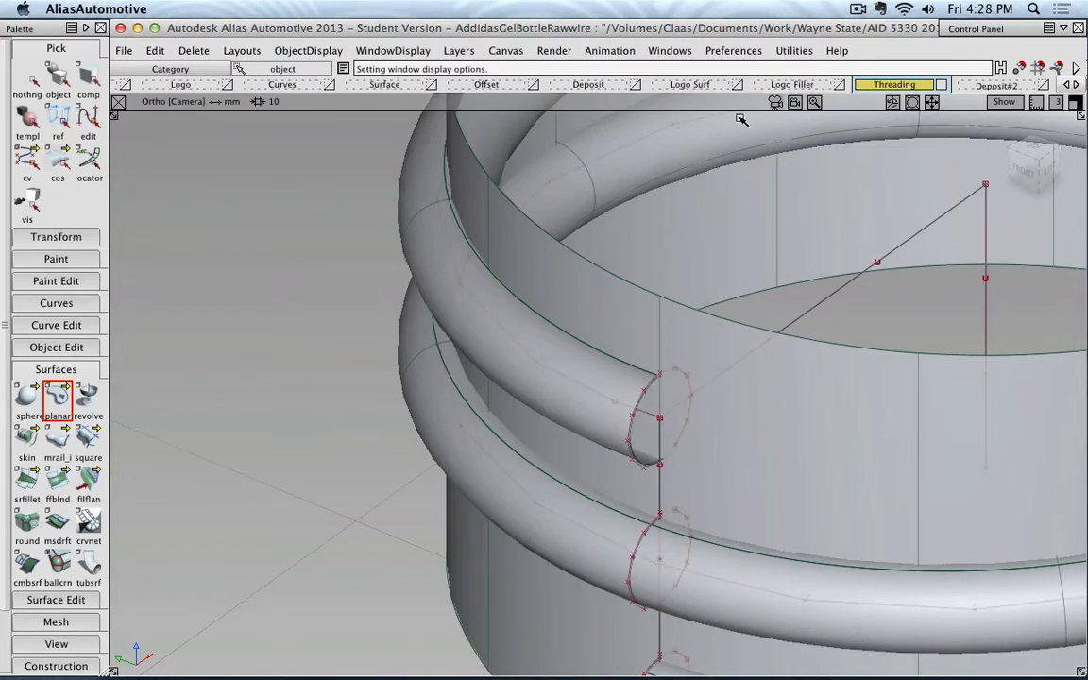
key(shift+alt)
alt+shift+drag(688, 337, 640, 277)
alt+shift+right_drag(640, 277, 515, 442)
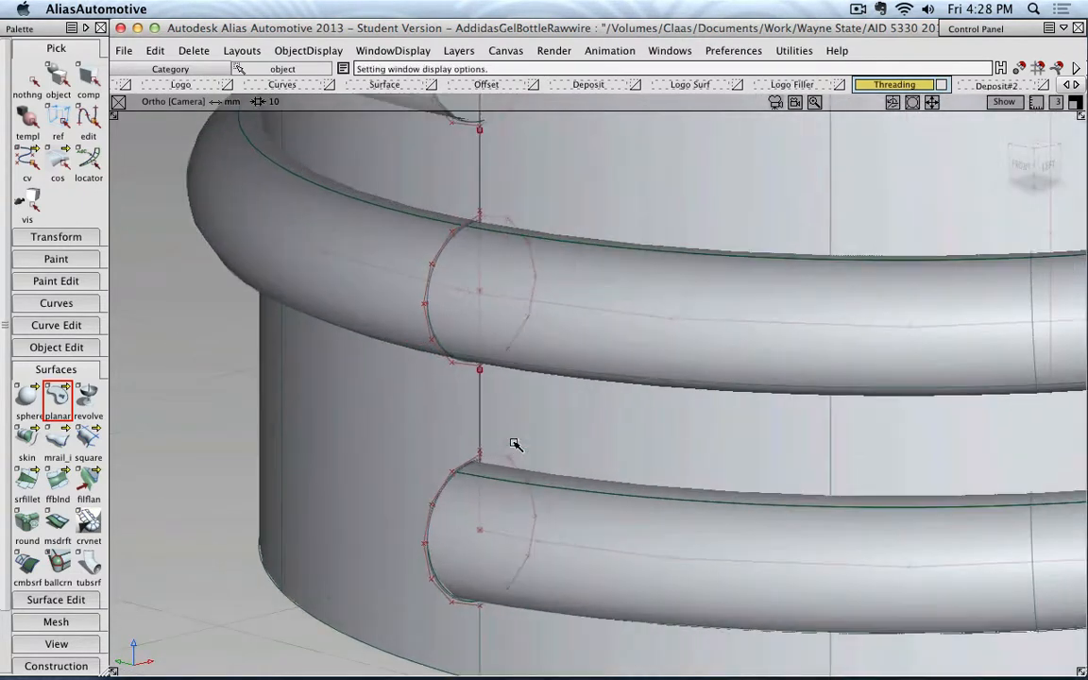
alt+shift+middle_drag(496, 447, 574, 376)
alt+shift+right_drag(574, 377, 500, 435)
click(493, 431)
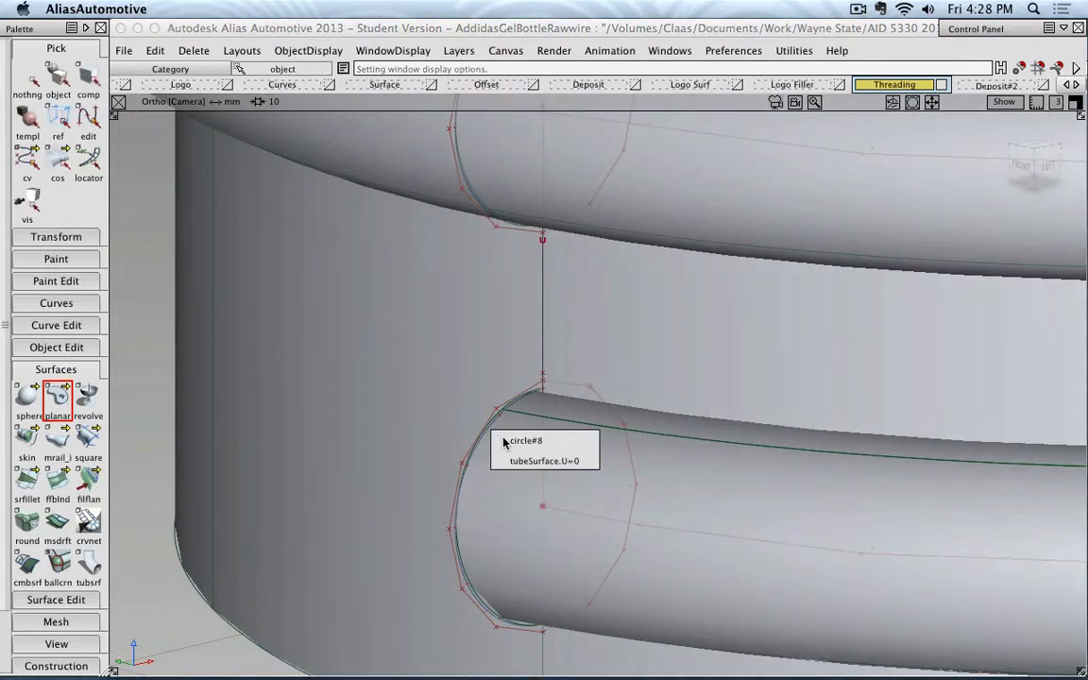
click(518, 457)
alt+shift+right_drag(518, 462, 1084, 631)
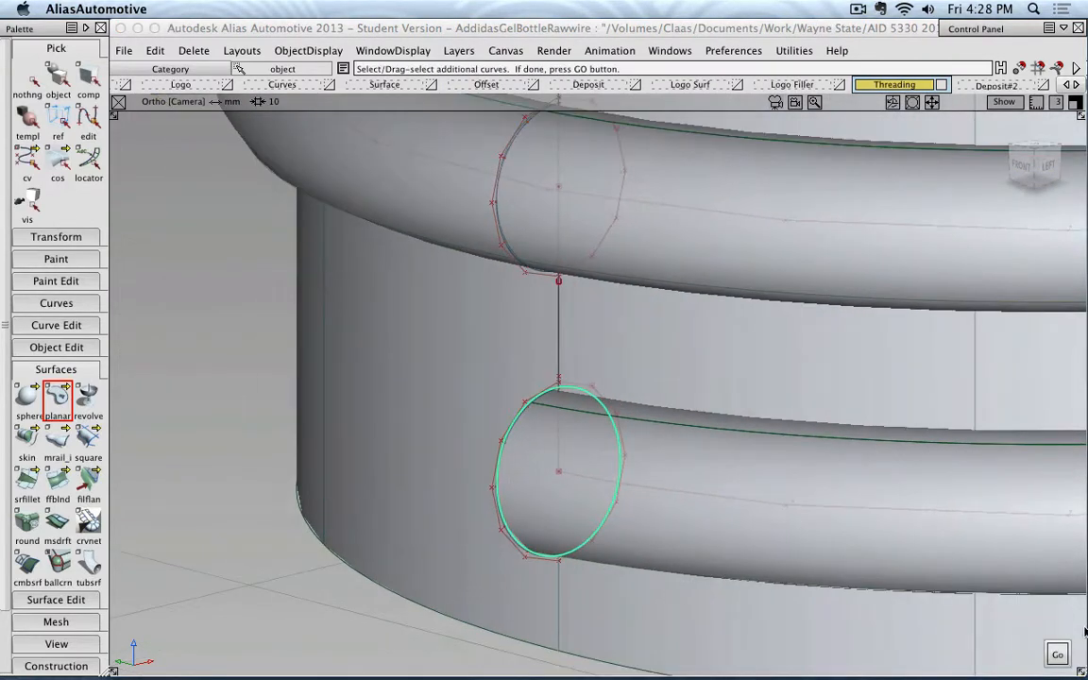
click(1058, 654)
Cap the open upper end of the thread tube with a planar surface built from its end edge
alt+shift+drag(680, 444, 576, 427)
alt+shift+right_drag(576, 426, 536, 518)
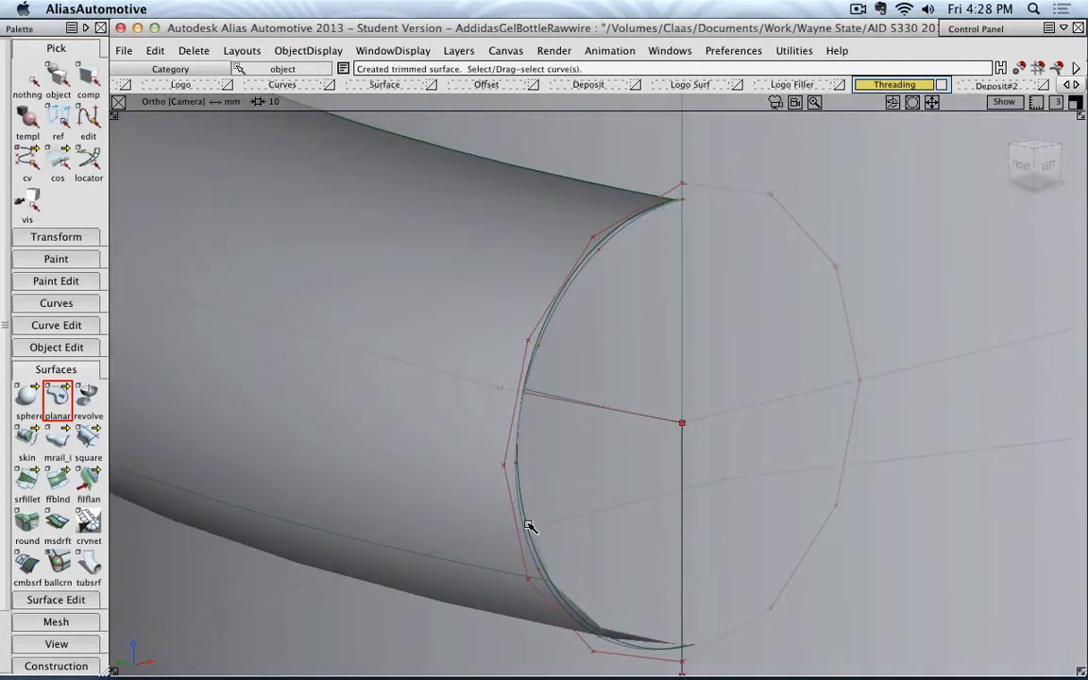
click(529, 526)
click(1052, 650)
alt+shift+right_drag(680, 392, 557, 274)
click(28, 80)
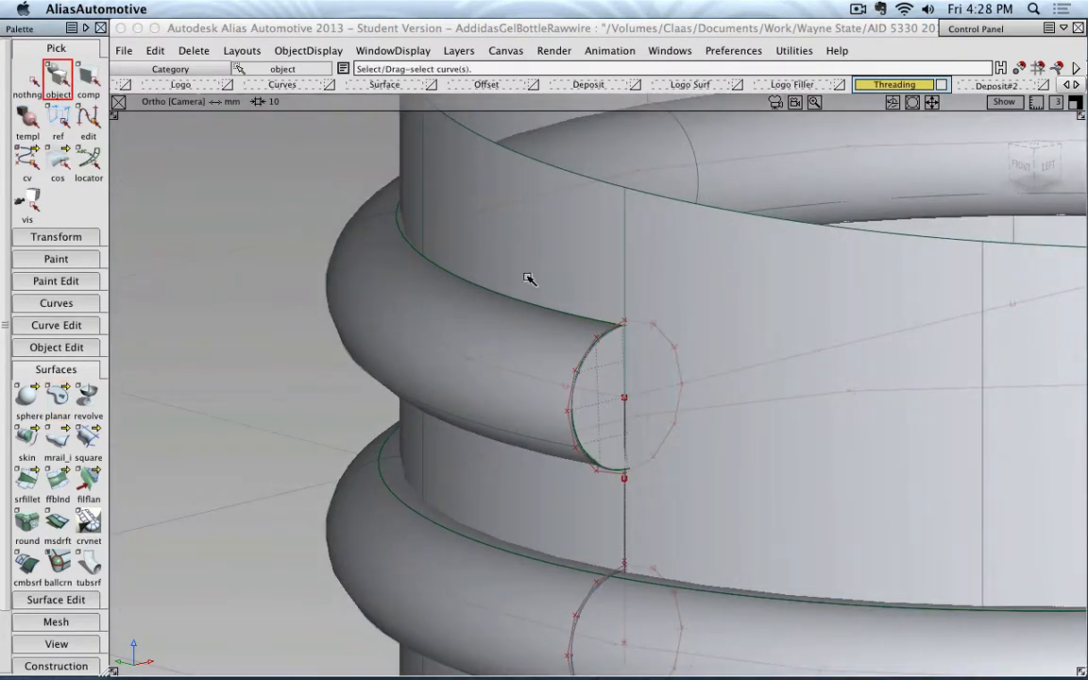
Try to build a surface fillet with radius 1 between the thread's upper end cap and the thread tube
mouse_move(529, 279)
alt+shift+mouse_down()
mouse_move(663, 267)
mouse_move(552, 316)
mouse_move(389, 328)
mouse_move(545, 269)
alt+shift+mouse_up()
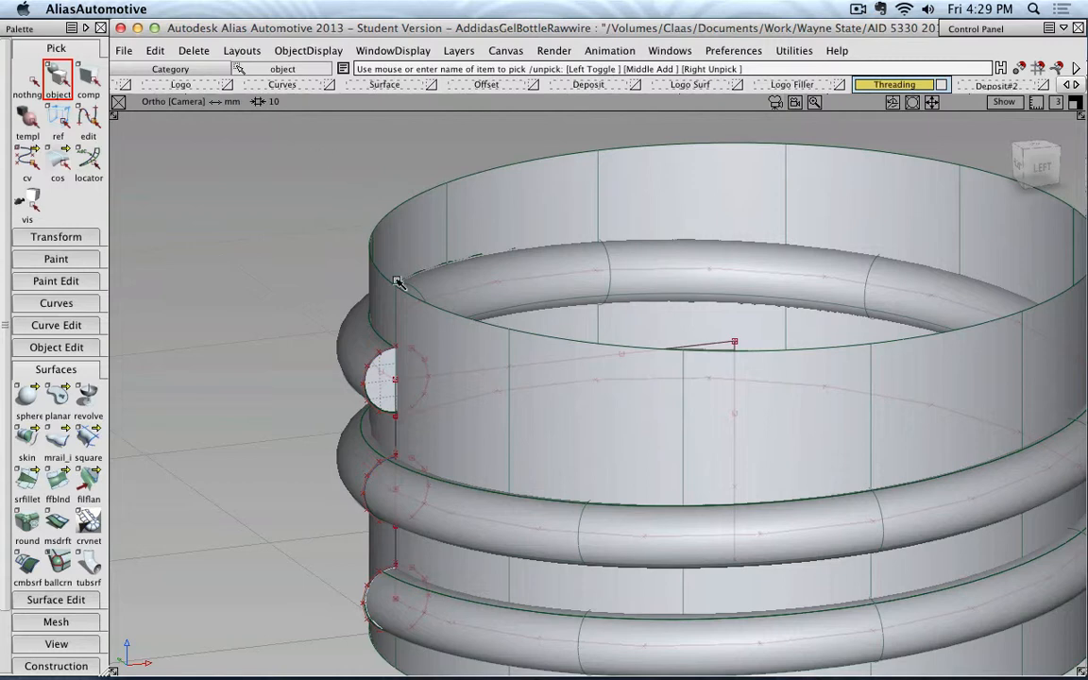
alt+shift+middle_drag(396, 285, 518, 248)
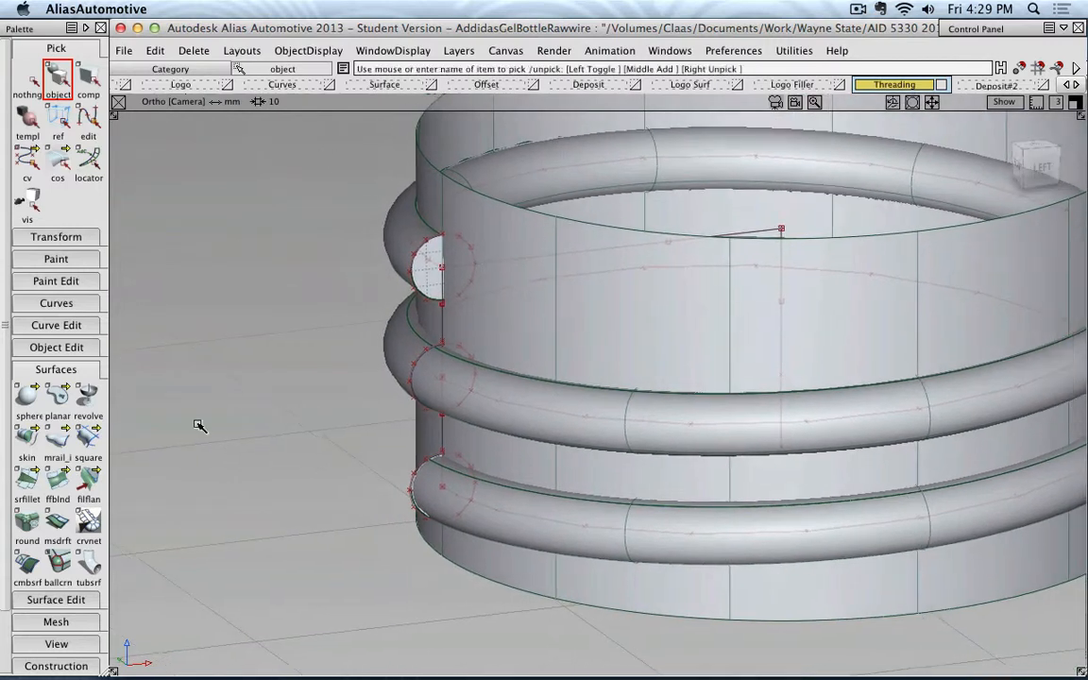
click(28, 483)
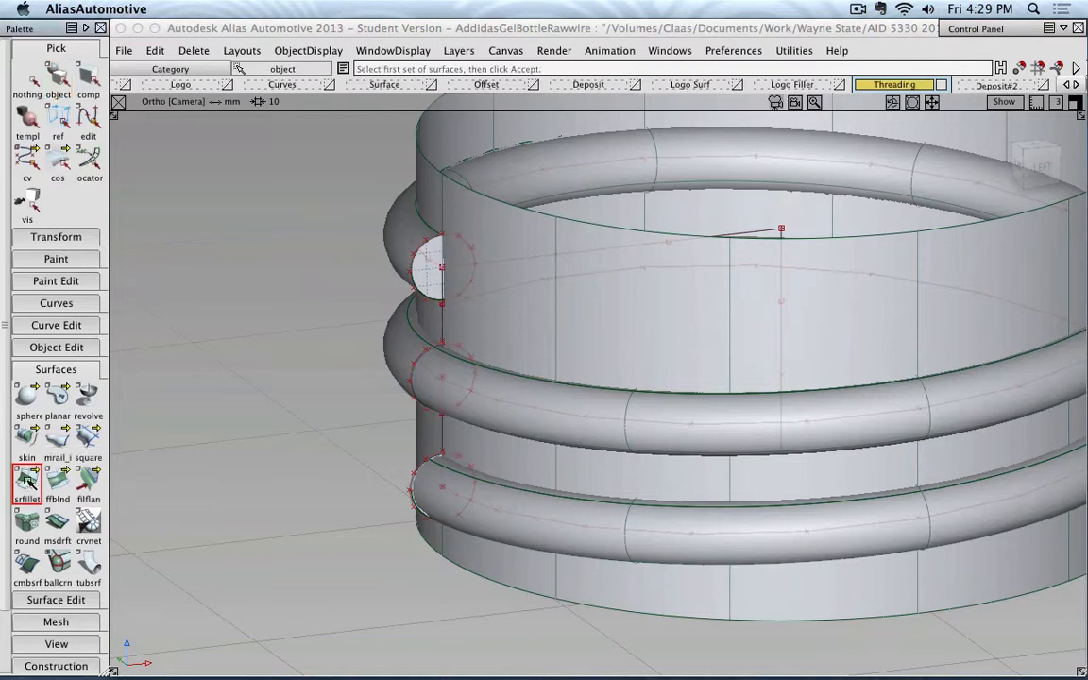
alt+shift+drag(390, 297, 491, 327)
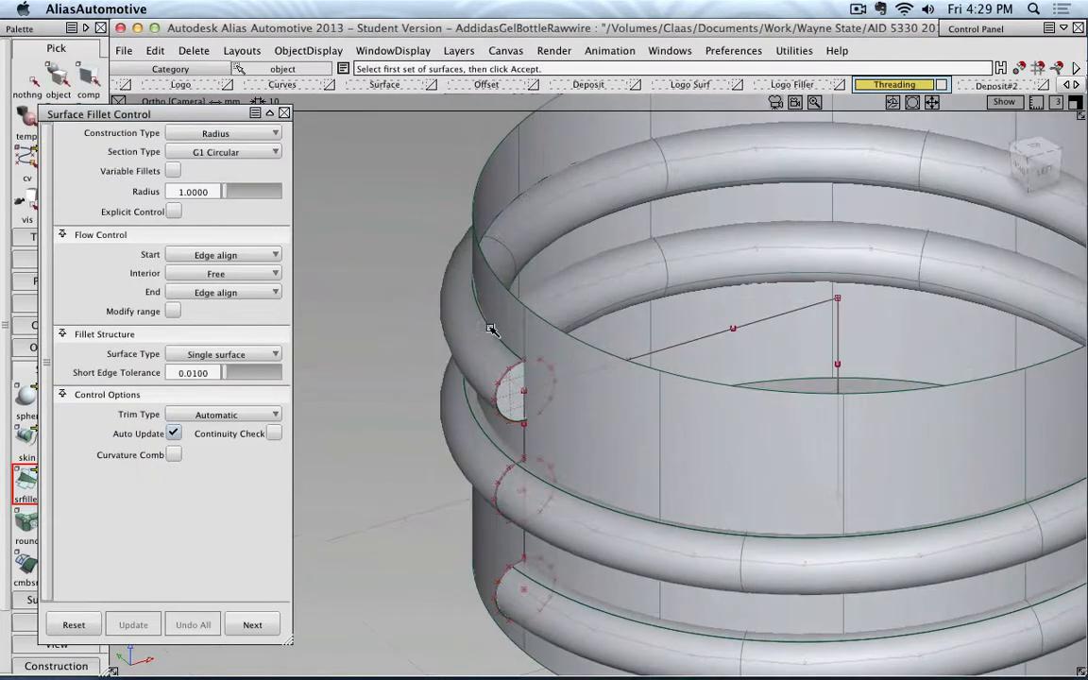
alt+shift+right_drag(491, 328, 583, 337)
click(580, 350)
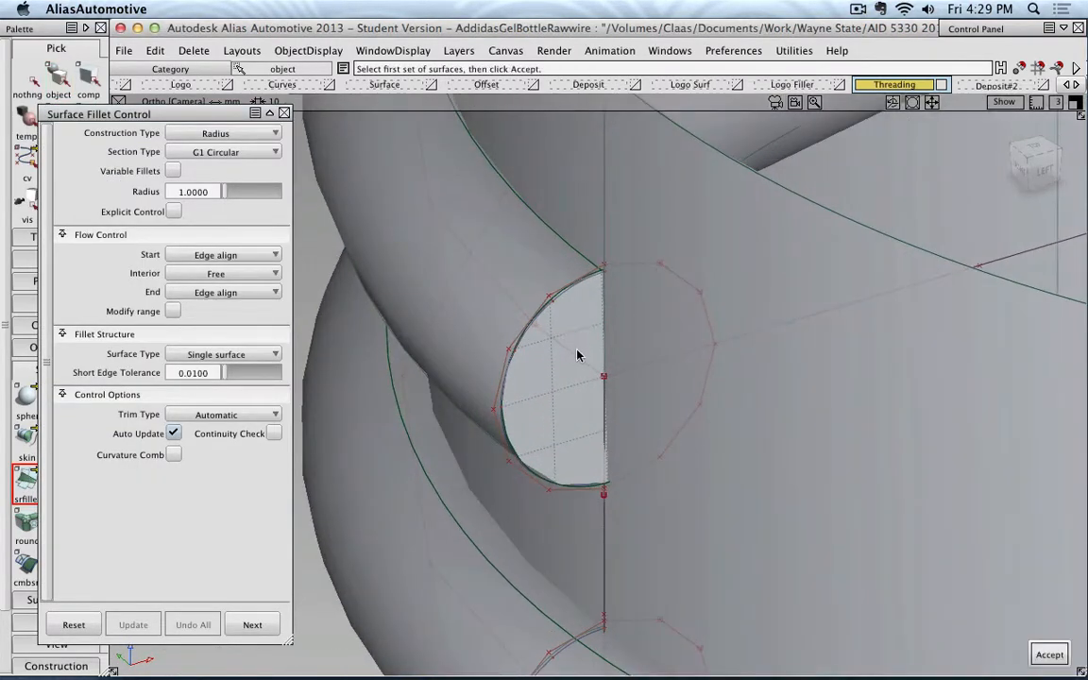
key(Return)
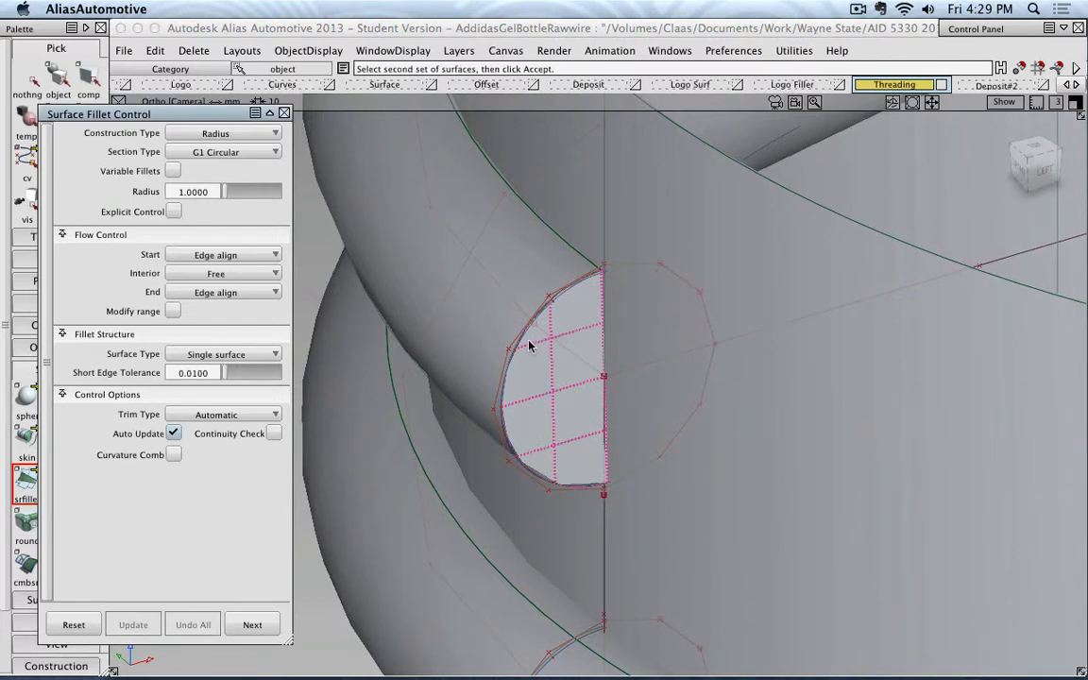
click(463, 320)
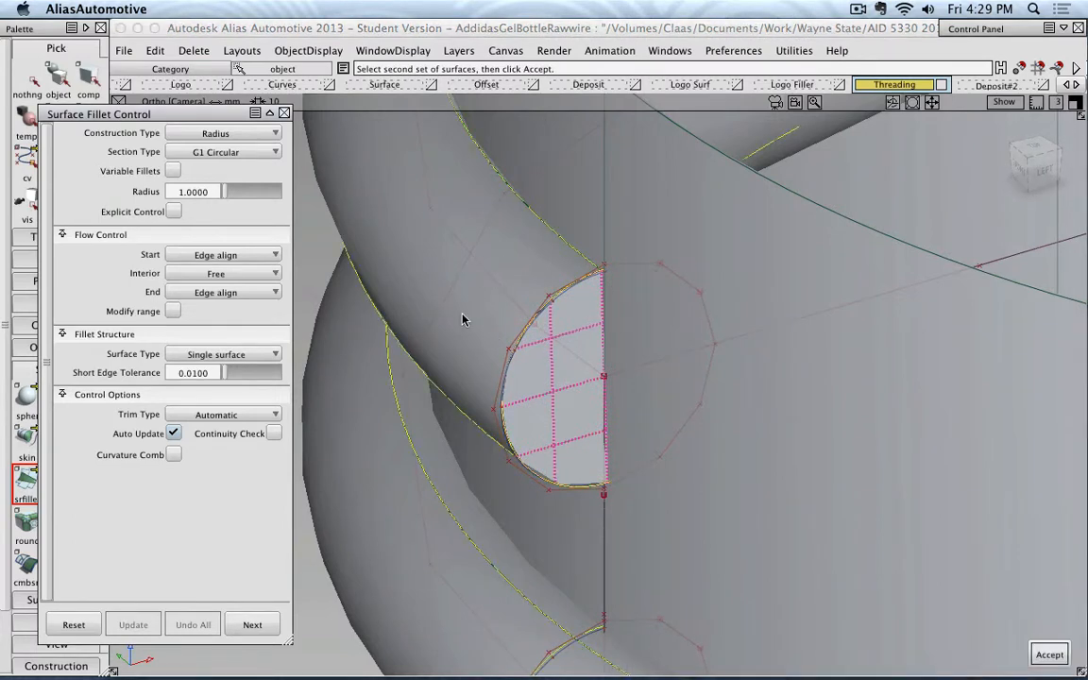
key(Return)
alt+shift+drag(576, 364, 624, 355)
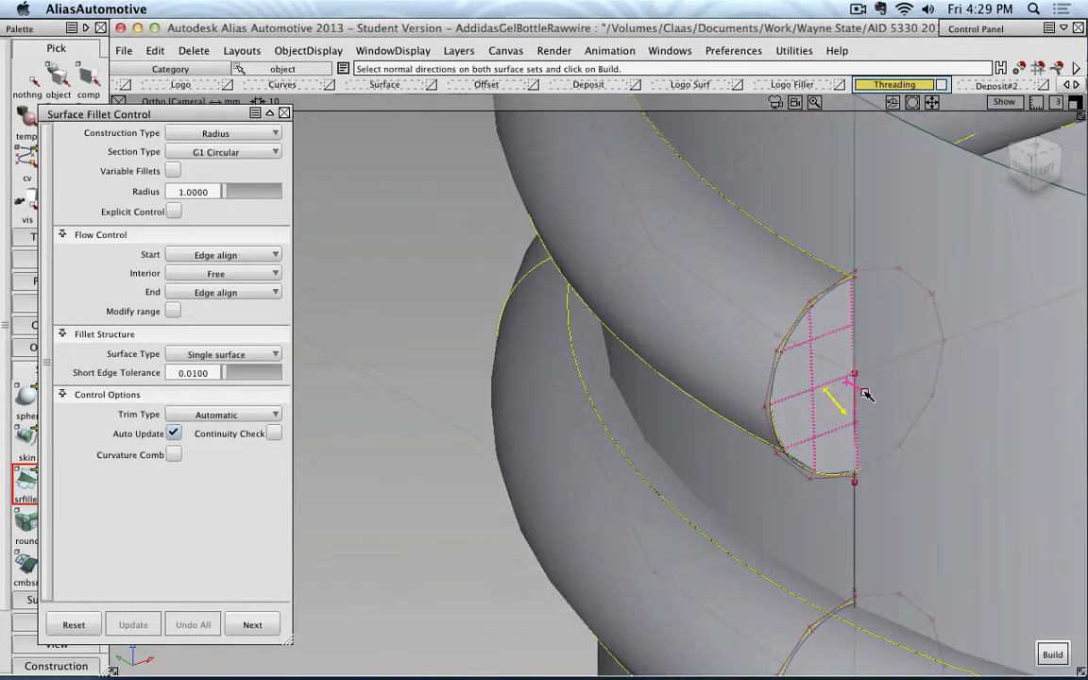
alt+shift+drag(866, 395, 756, 382)
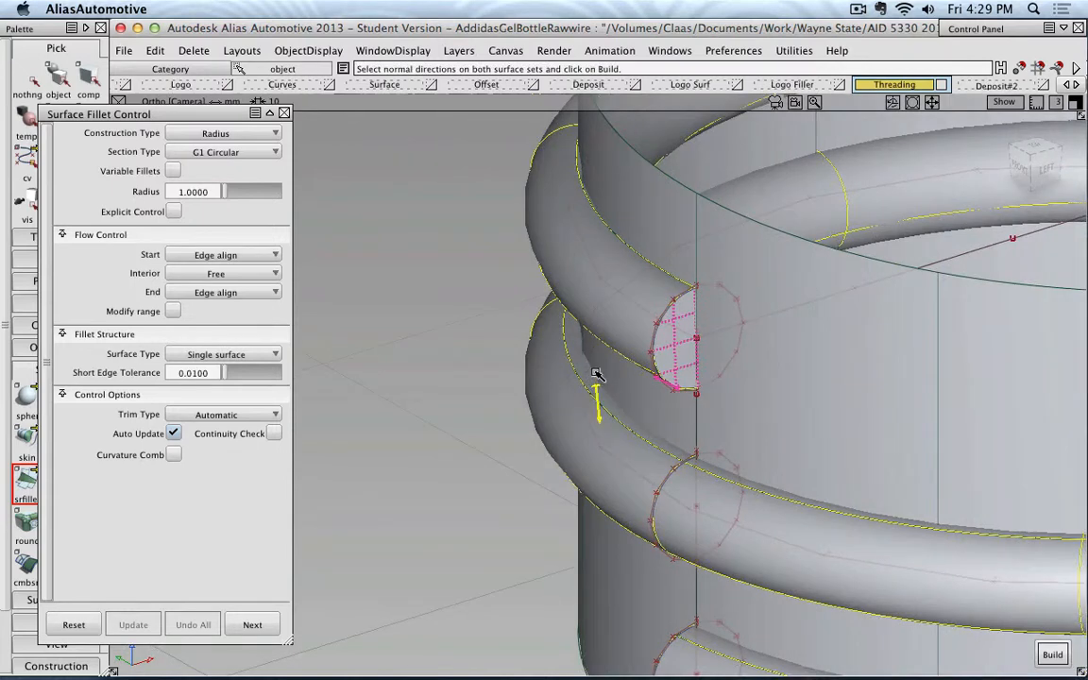
click(1052, 655)
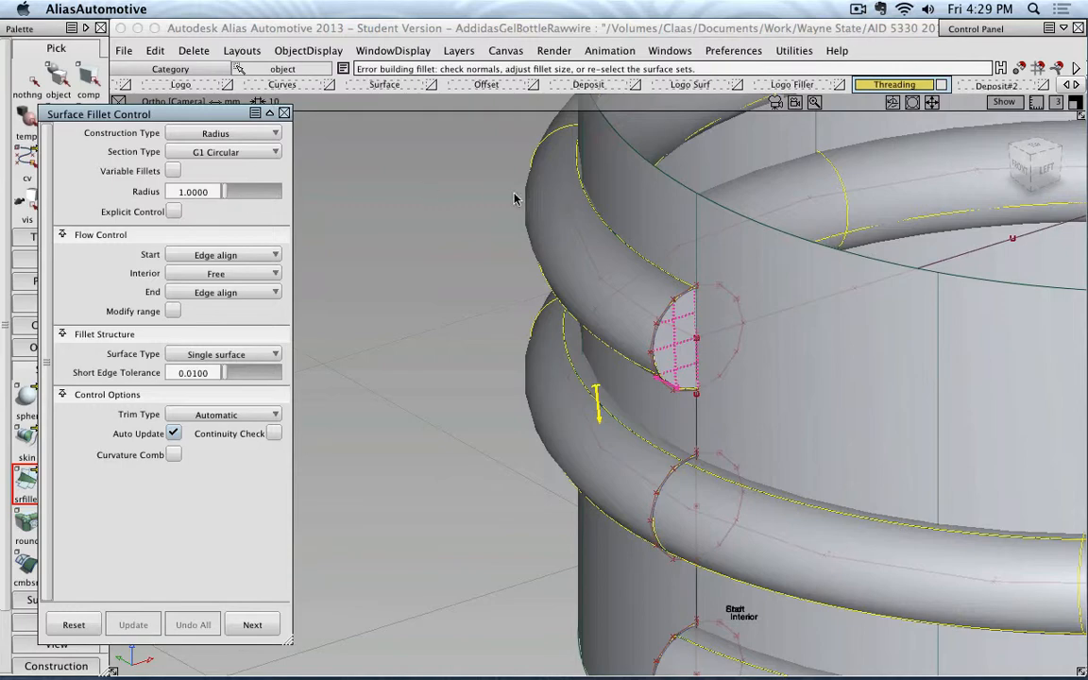
Try a radius of 10 for the end-cap fillet and close the fillet settings
alt+shift+drag(529, 214, 549, 257)
click(513, 432)
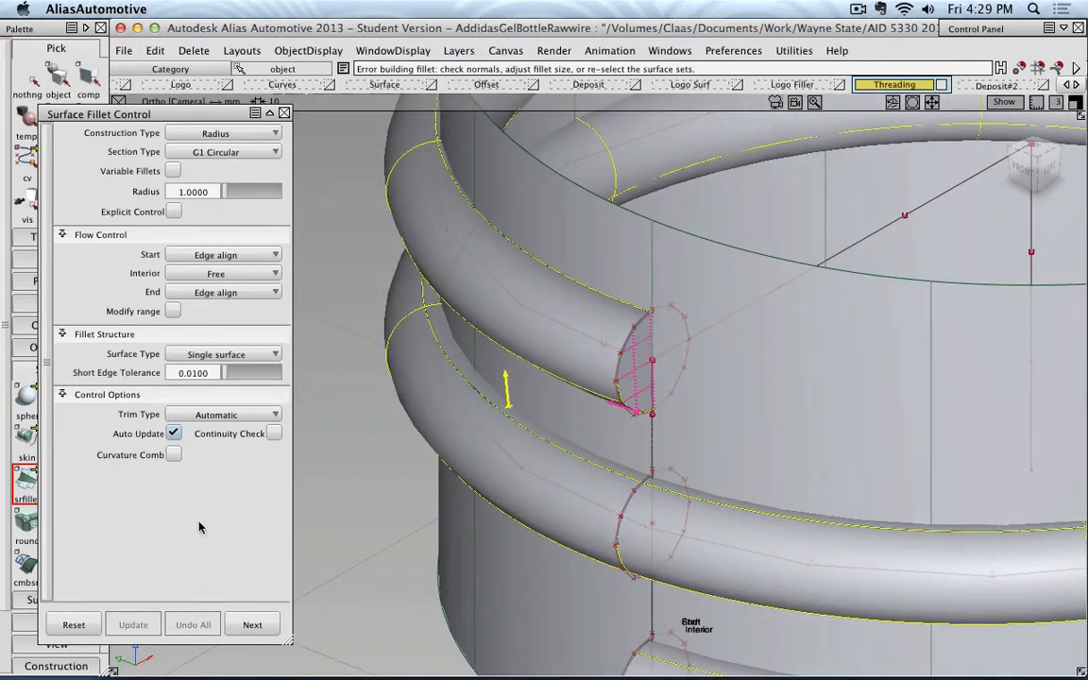
alt+shift+right_drag(573, 366, 564, 338)
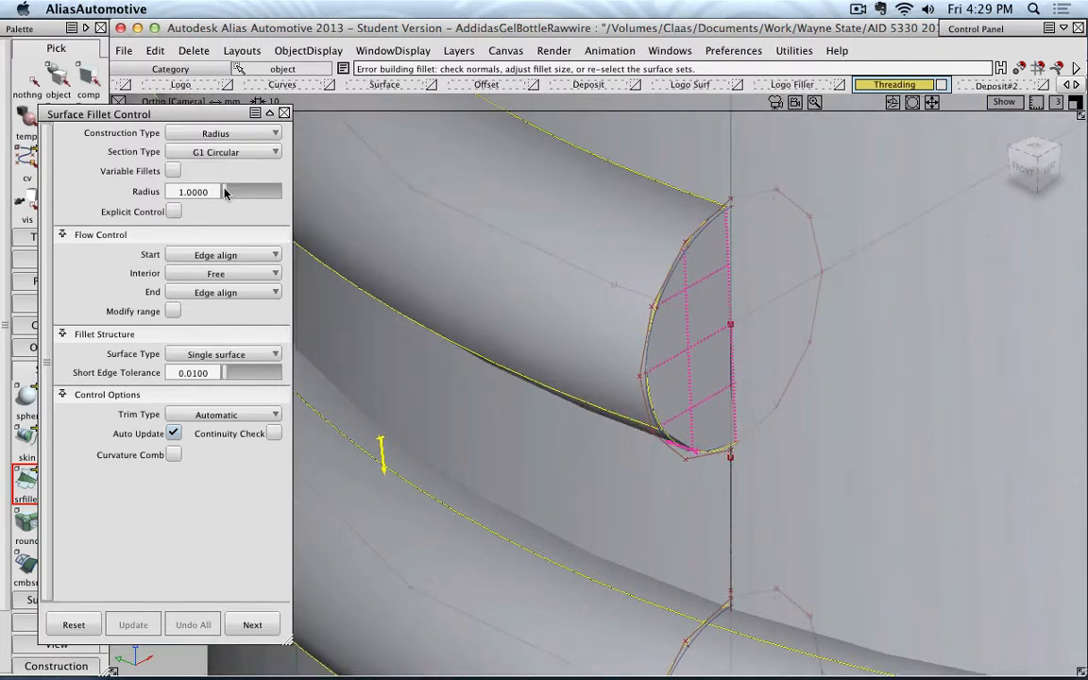
drag(225, 192, 238, 190)
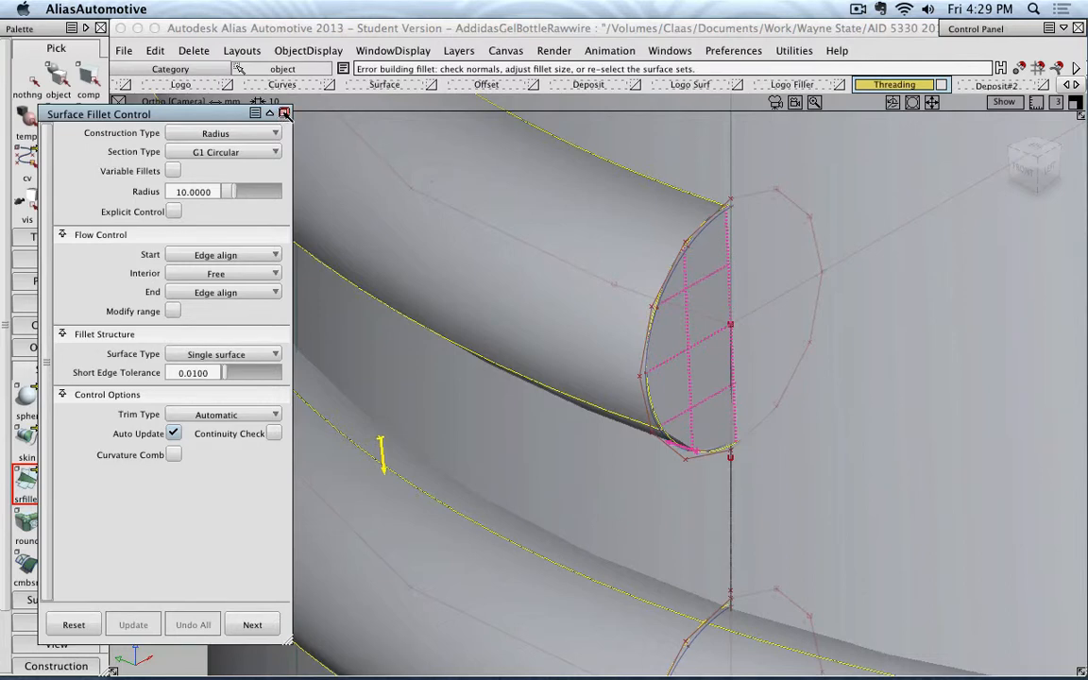
click(284, 113)
Make the cylindrical neck surface invisible so the whole end cap of the thread is exposed
click(27, 80)
click(57, 79)
alt+shift+right_drag(397, 199, 675, 288)
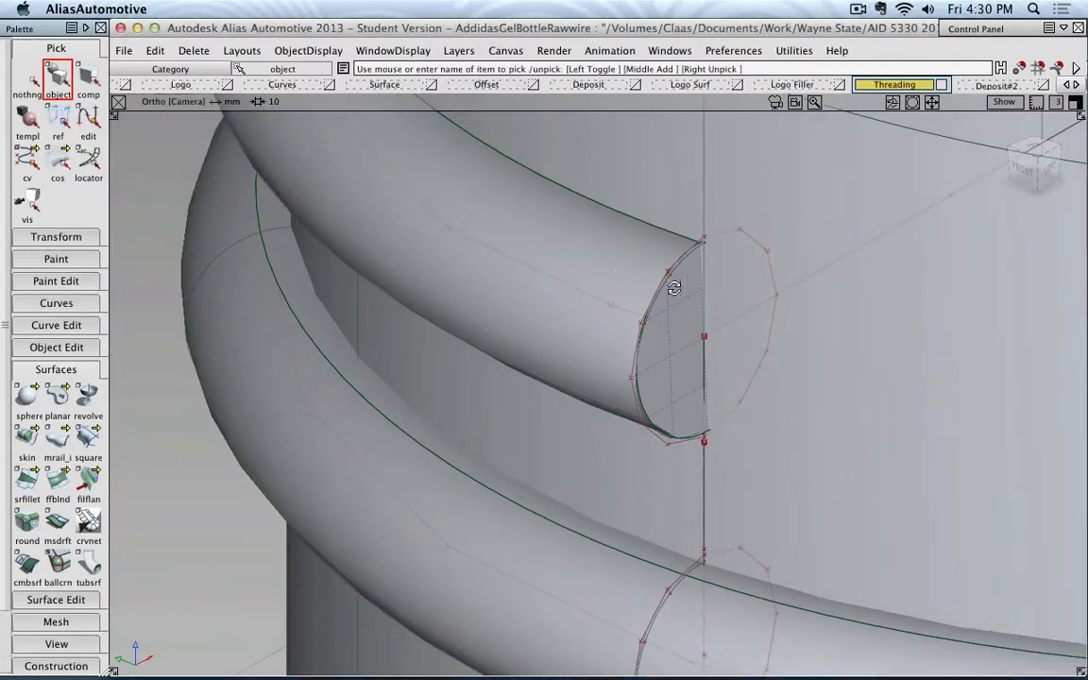
alt+shift+drag(675, 288, 600, 298)
alt+shift+right_drag(599, 298, 345, 267)
alt+shift+middle_drag(345, 268, 561, 316)
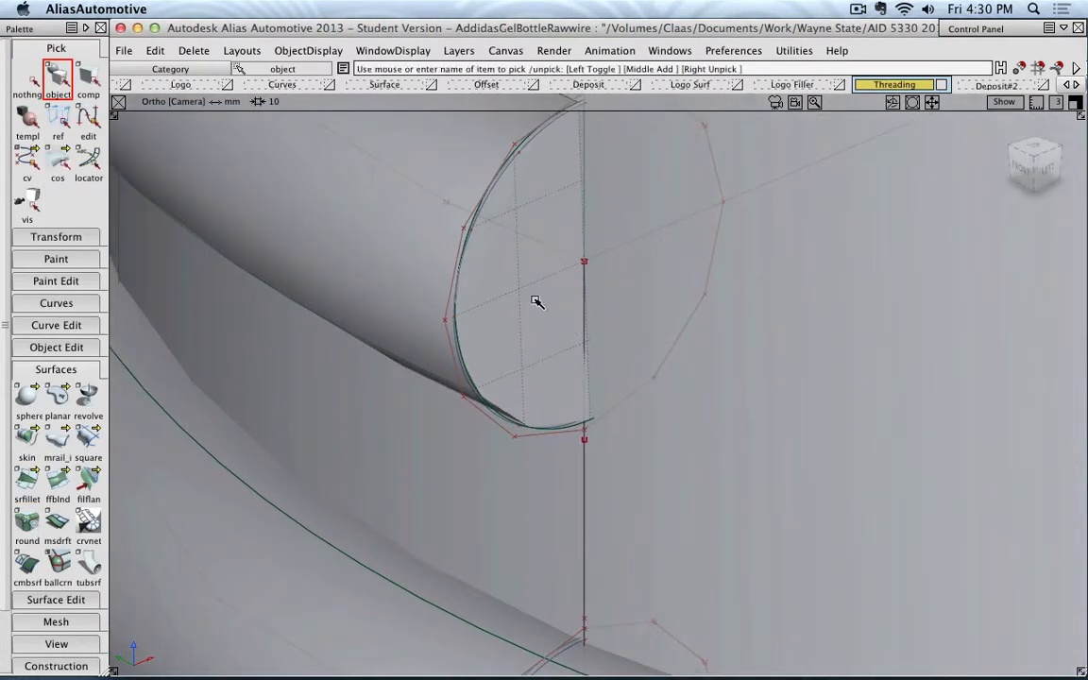
click(474, 278)
alt+shift+right_drag(392, 325, 293, 388)
click(303, 327)
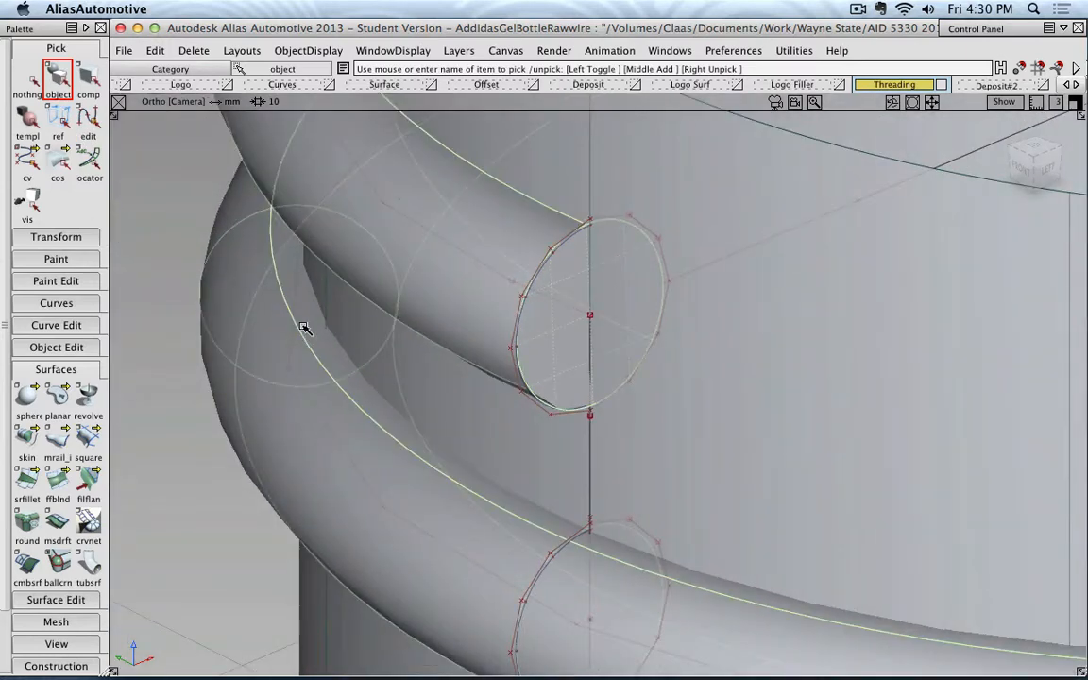
click(240, 55)
mouse_move(275, 53)
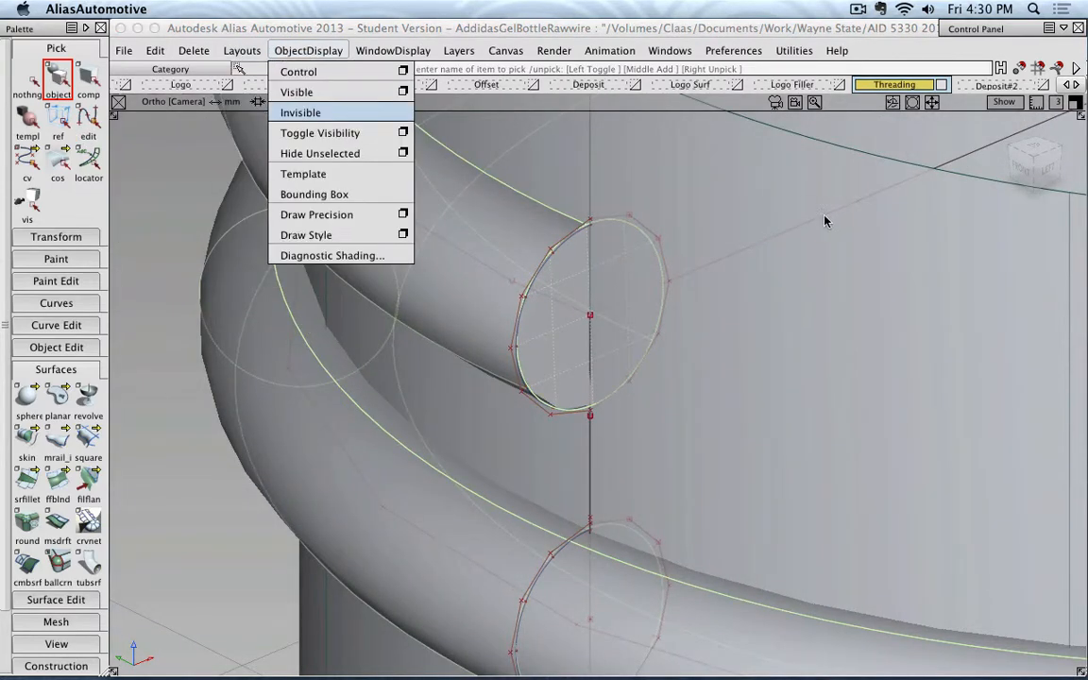
click(29, 81)
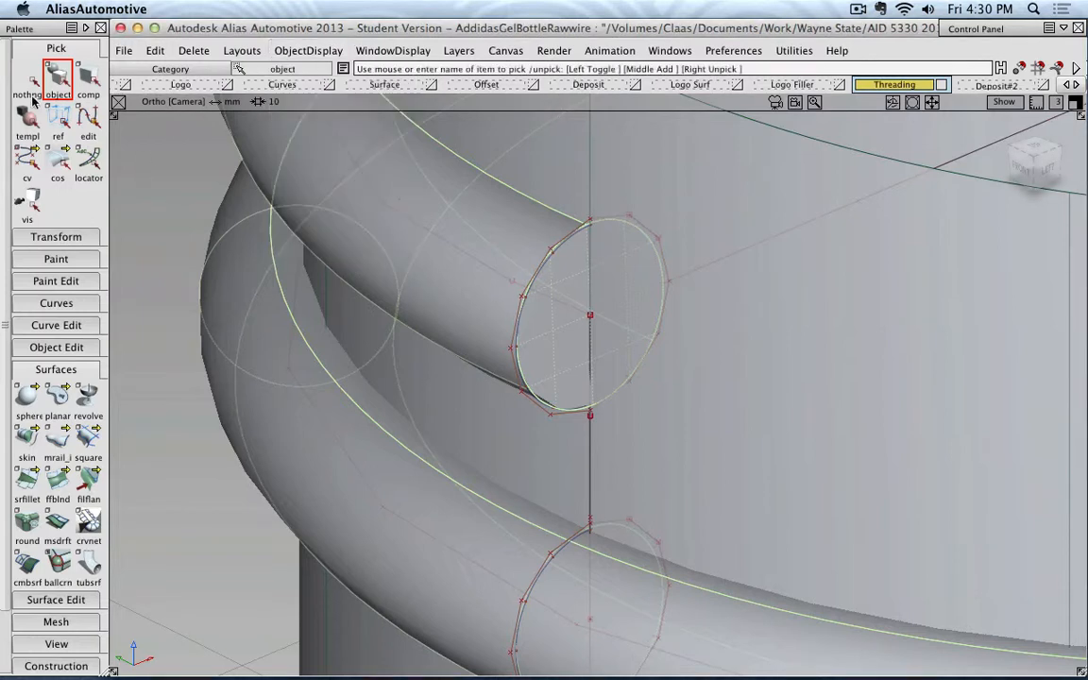
click(807, 143)
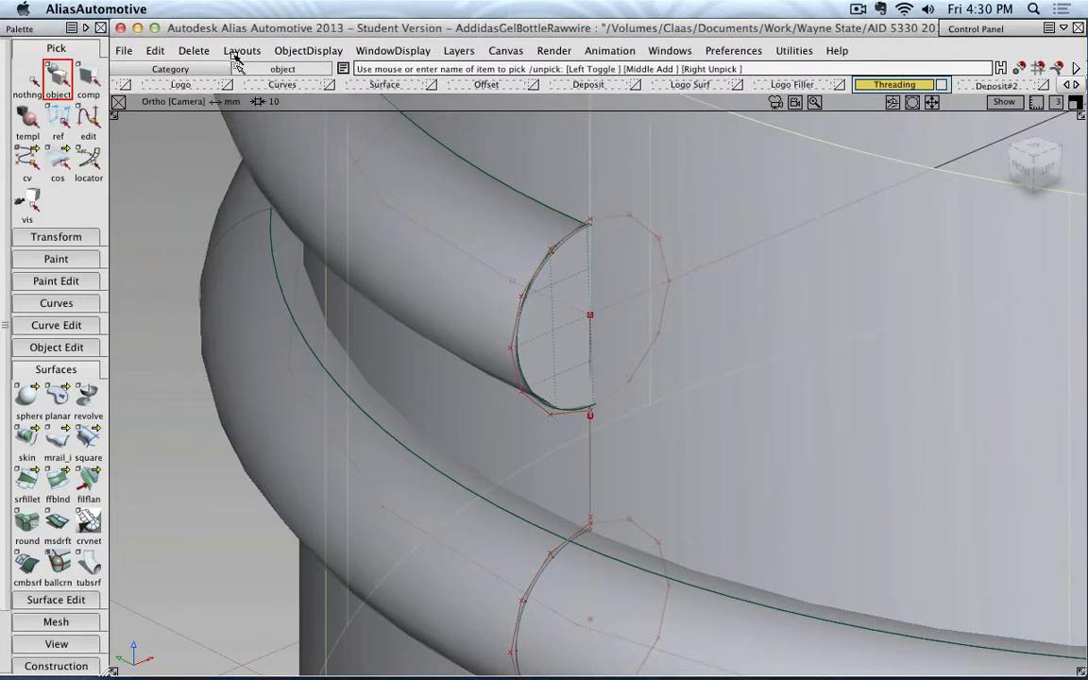
click(308, 50)
click(303, 113)
Make the profile circle circle#6 at the thread's upper end invisible
scroll(564, 244, up, 3)
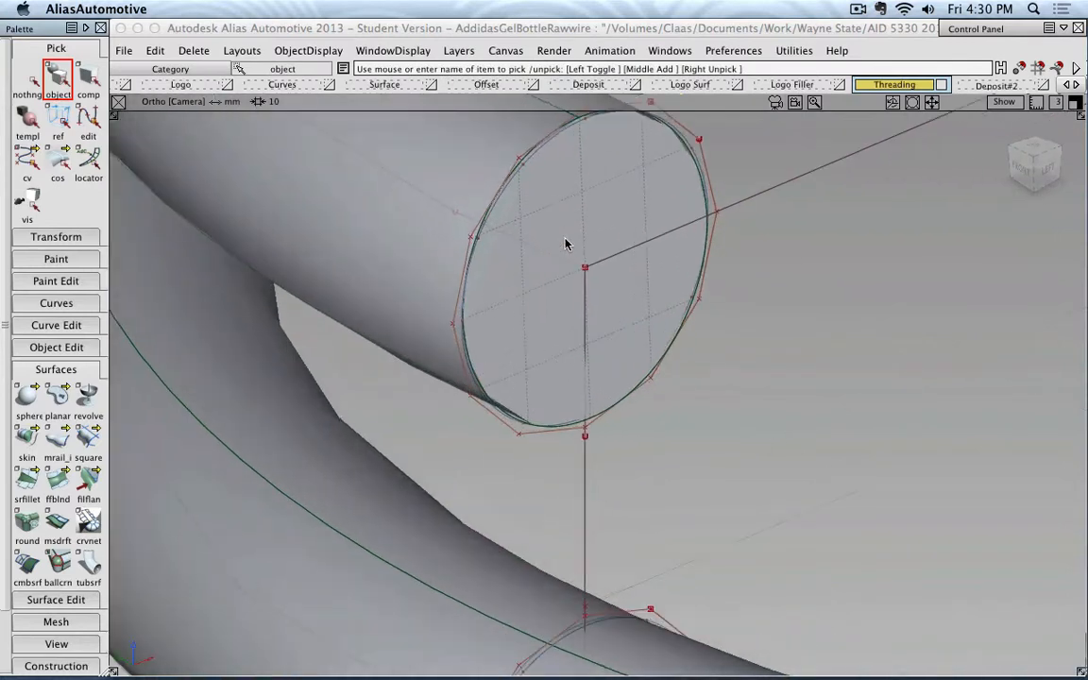
scroll(654, 174, down, 1)
click(688, 182)
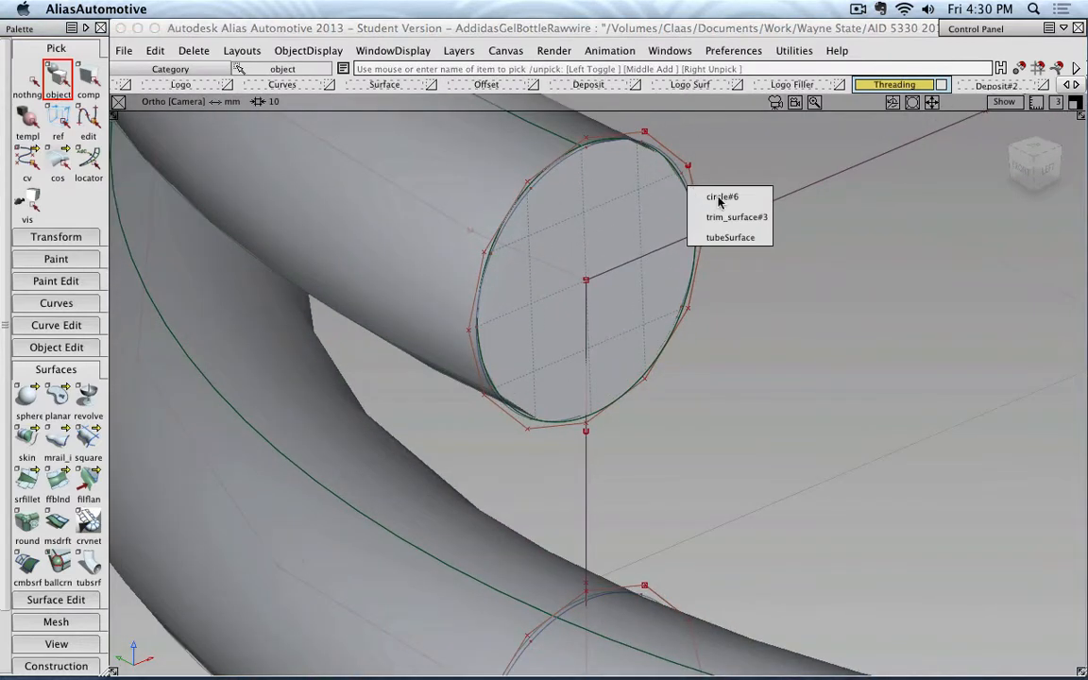
click(716, 194)
click(308, 51)
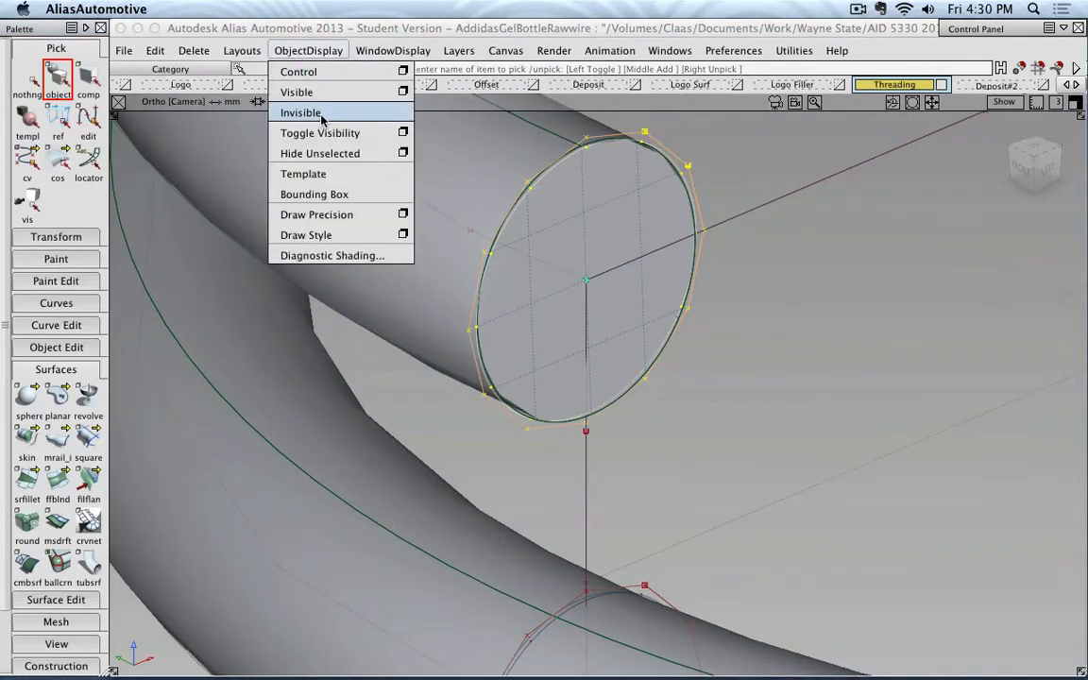
click(306, 111)
alt+shift+middle_drag(592, 214, 617, 274)
scroll(604, 273, up, 2)
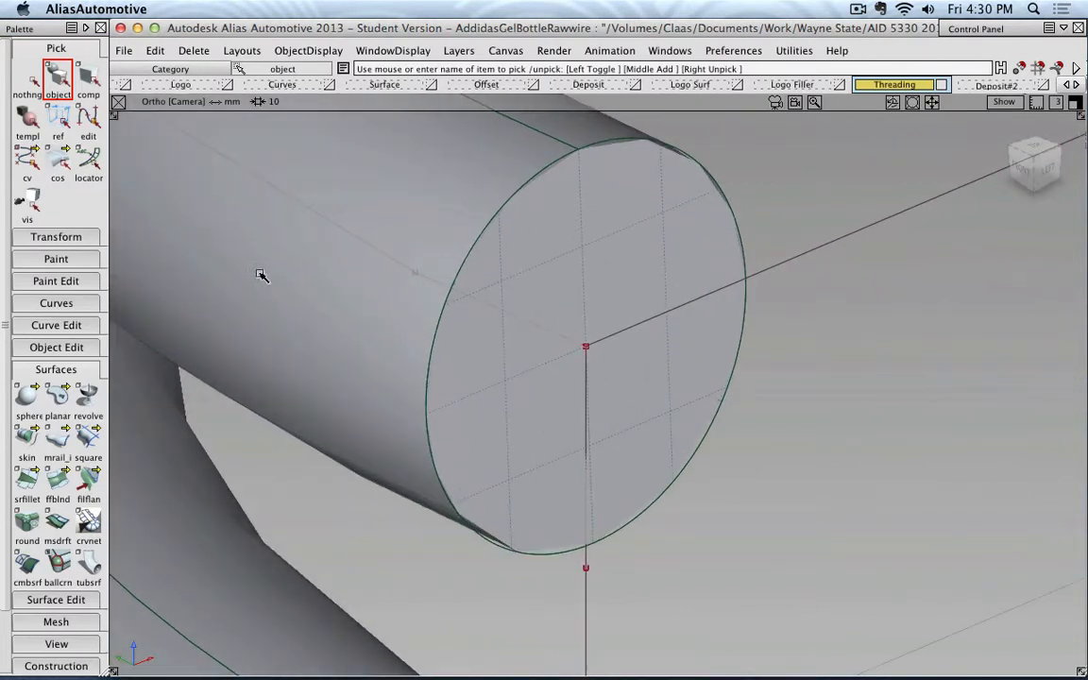
Configure a surface fillet with Start and End flow control set to Default and a radius of 1
double_click(27, 480)
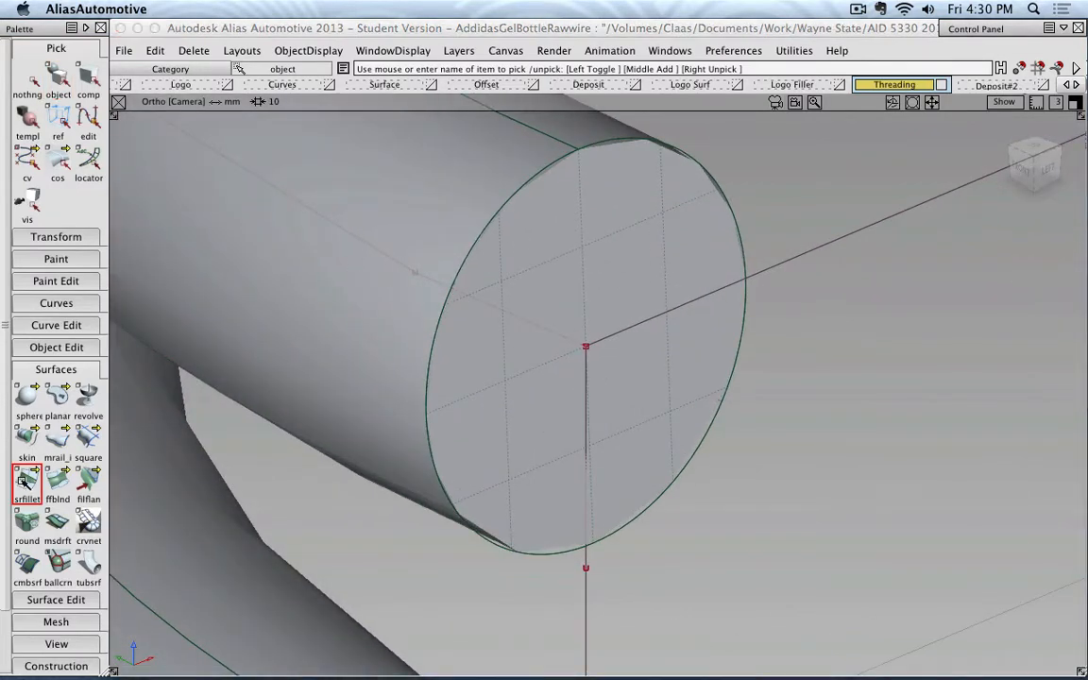
click(223, 257)
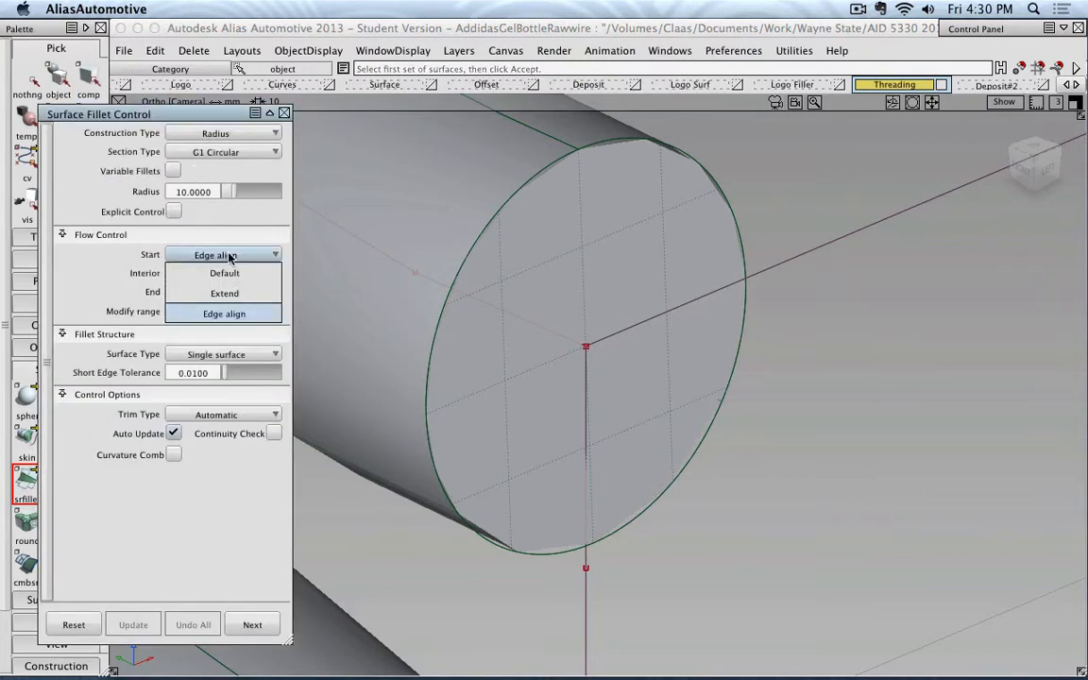
click(216, 271)
click(243, 292)
click(243, 310)
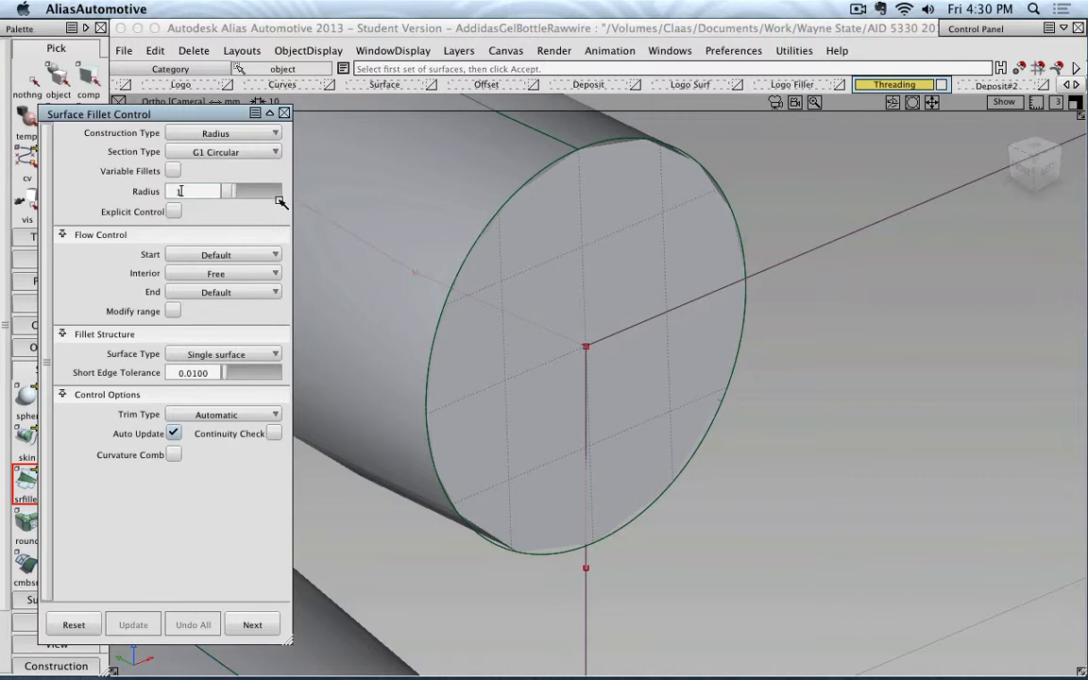
text(1)
key(Return)
Assign the end cap as the first fillet surface and the thread tube as the second, and try to build the fillet
click(689, 229)
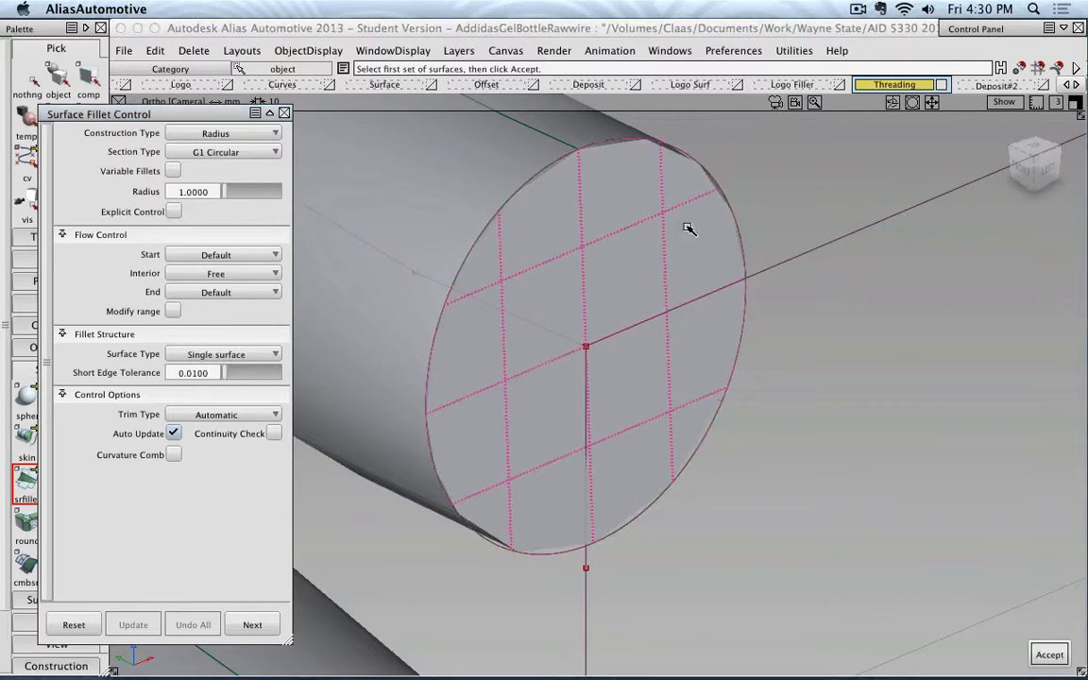
alt+shift+middle_drag(689, 228, 770, 283)
key(space)
click(634, 204)
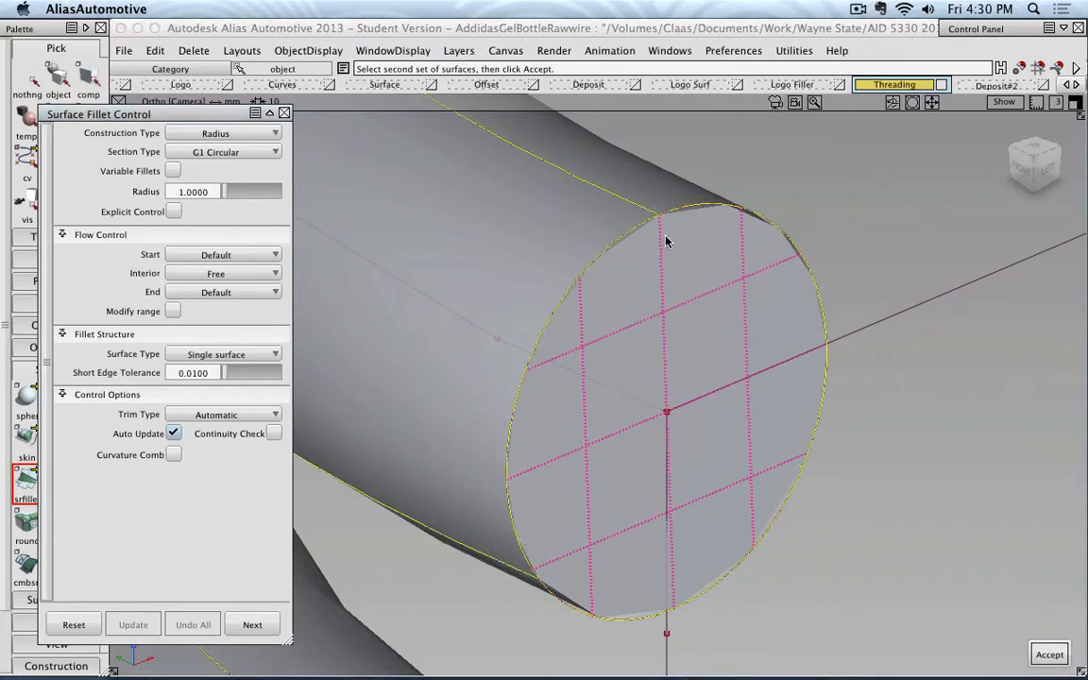
key(space)
alt+shift+right_drag(625, 319, 648, 366)
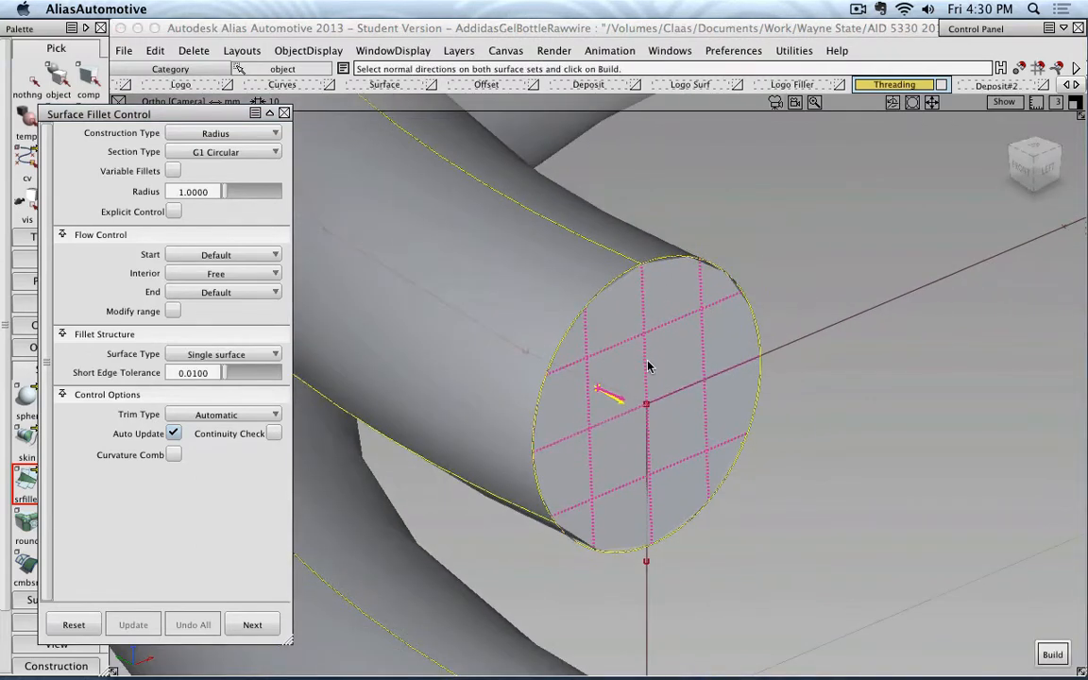
alt+shift+drag(673, 346, 695, 315)
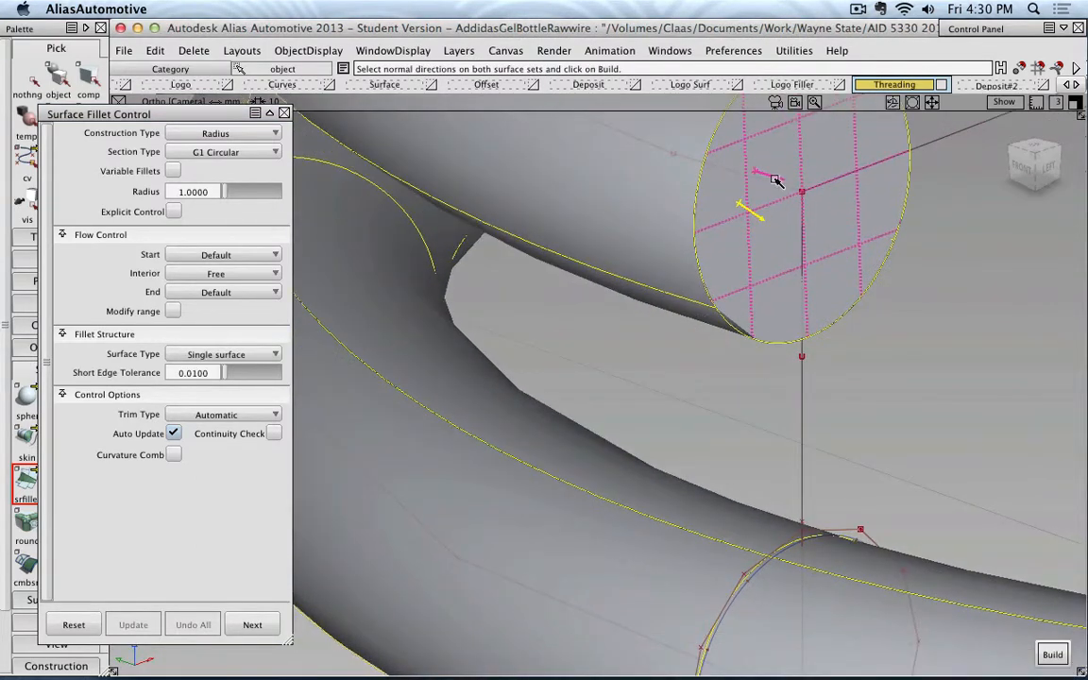
click(1051, 654)
Set the end-cap fillet radius to 0.5
alt+shift+drag(804, 391, 654, 433)
scroll(624, 463, up, 10)
alt+shift+middle_drag(718, 360, 595, 570)
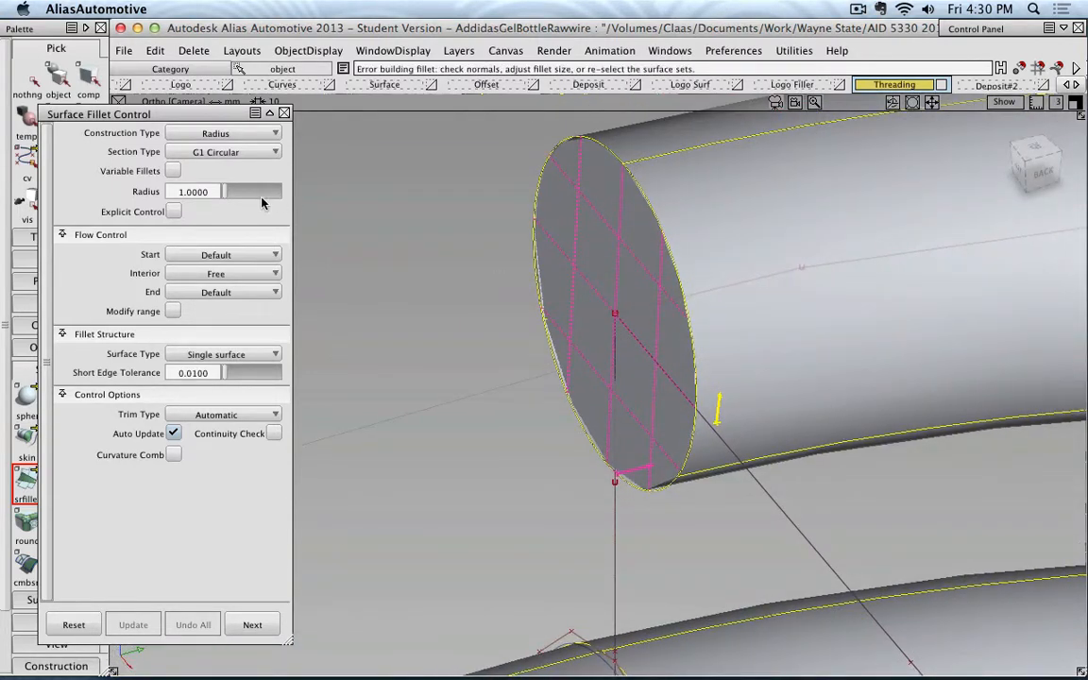
click(185, 191)
text(5)
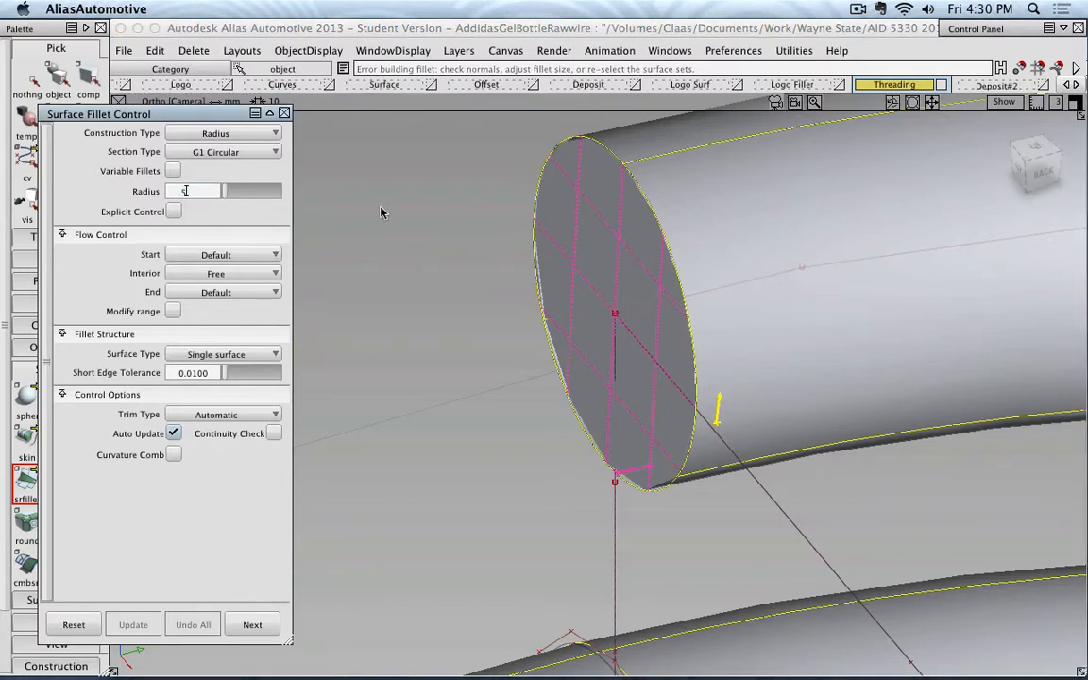
key(Return)
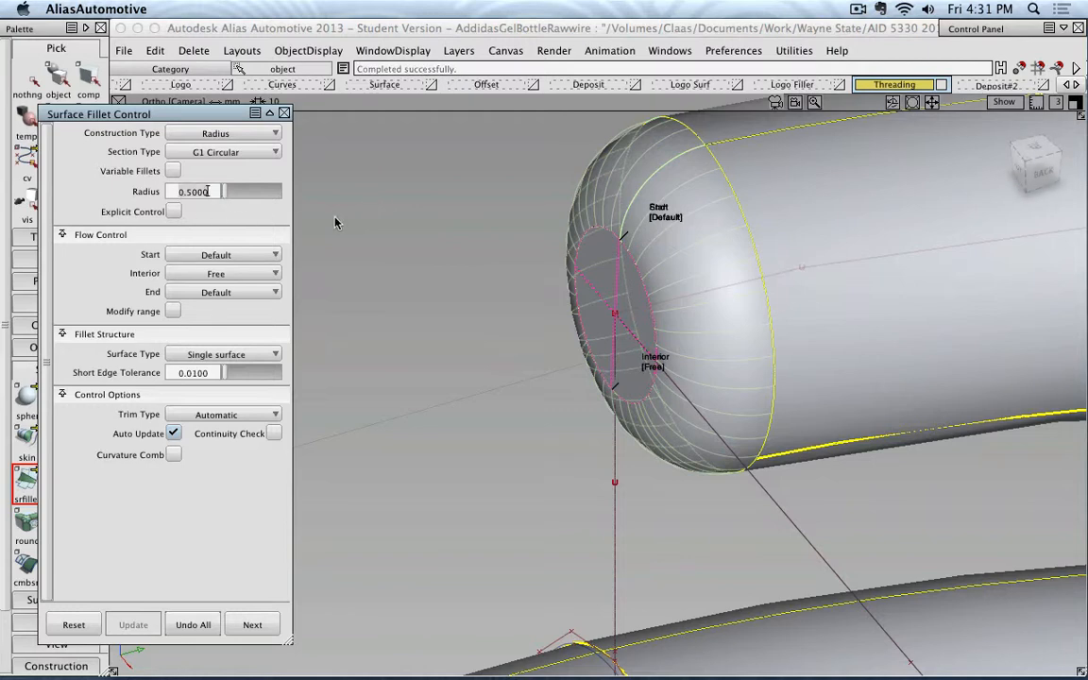
Set the end-cap fillet radius to 0.9 so the thread end is rounded, and inspect the shape
click(206, 192)
text(.9)
key(Return)
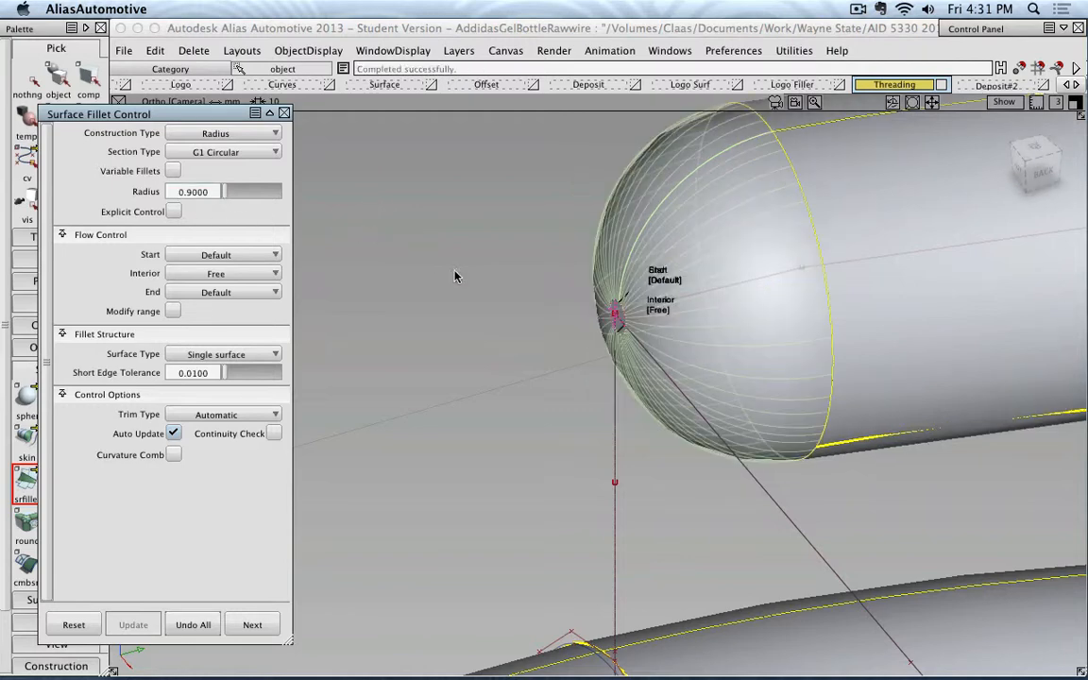
alt+shift+drag(456, 272, 321, 275)
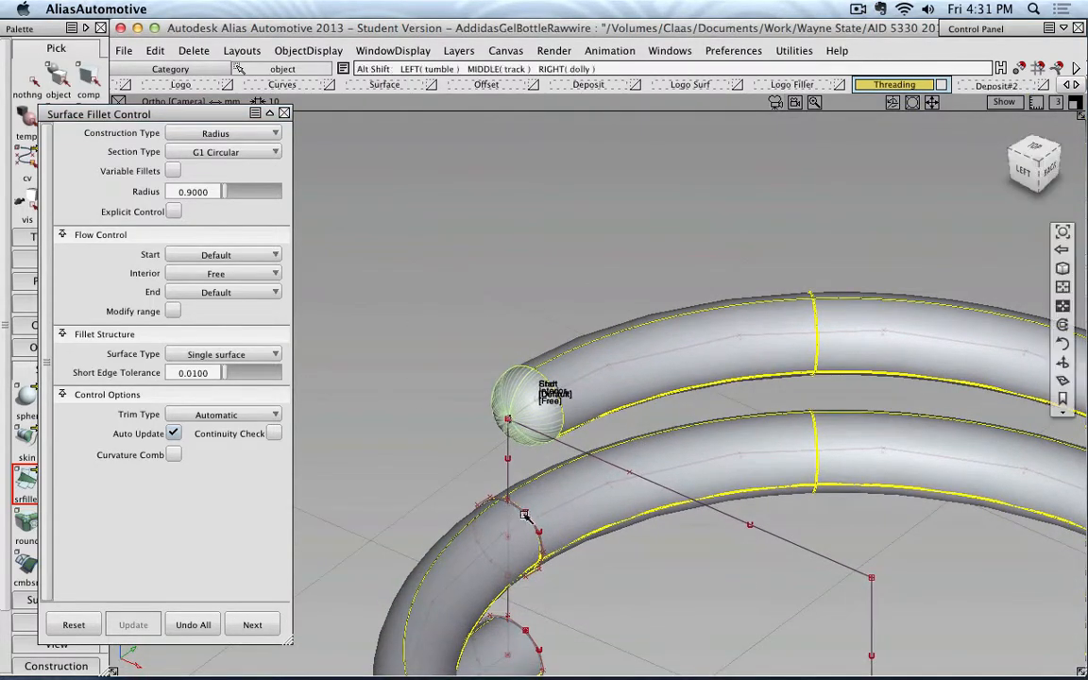
Inspect the rounded upper thread end up close and close the surface fillet settings
alt+shift+drag(529, 387, 777, 399)
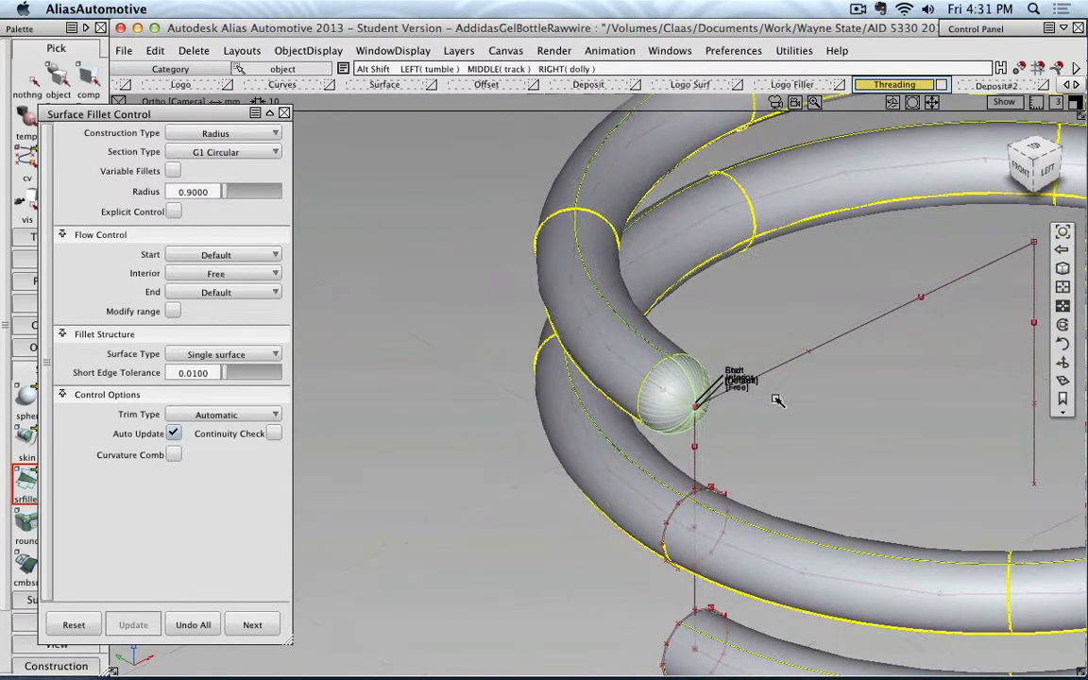
scroll(775, 406, up, 5)
alt+shift+middle_drag(799, 427, 659, 379)
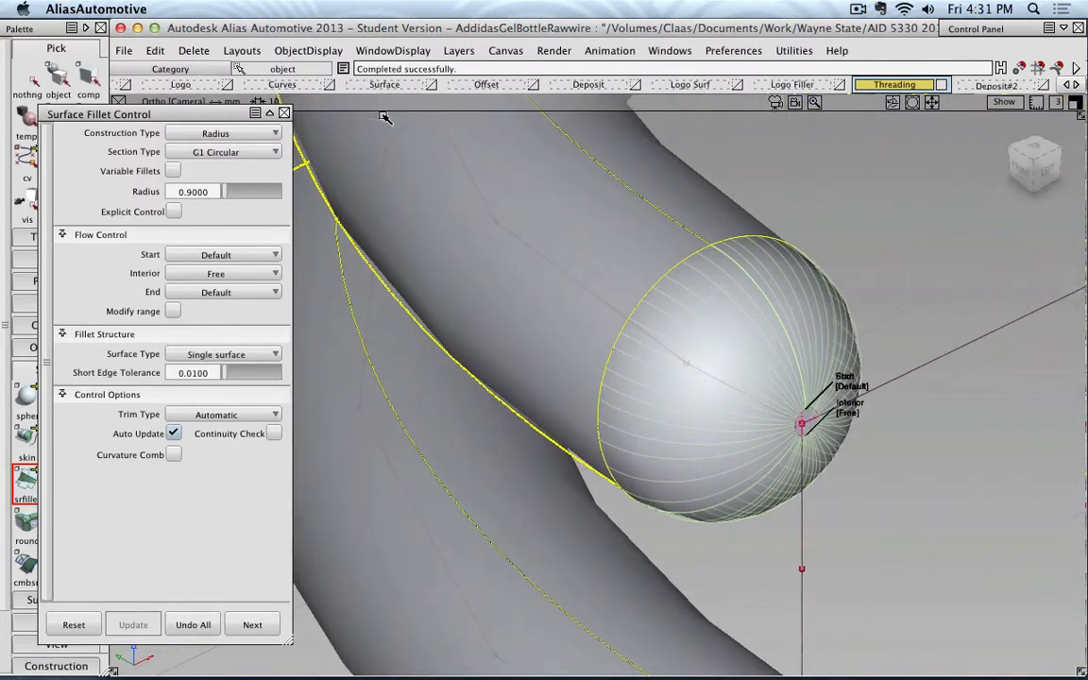
click(284, 113)
Assign the cap at the lower open thread end as the first fillet surface and the thread tube as the second
click(31, 84)
alt+shift+right_drag(349, 151, 575, 422)
alt+shift+middle_drag(632, 410, 522, 207)
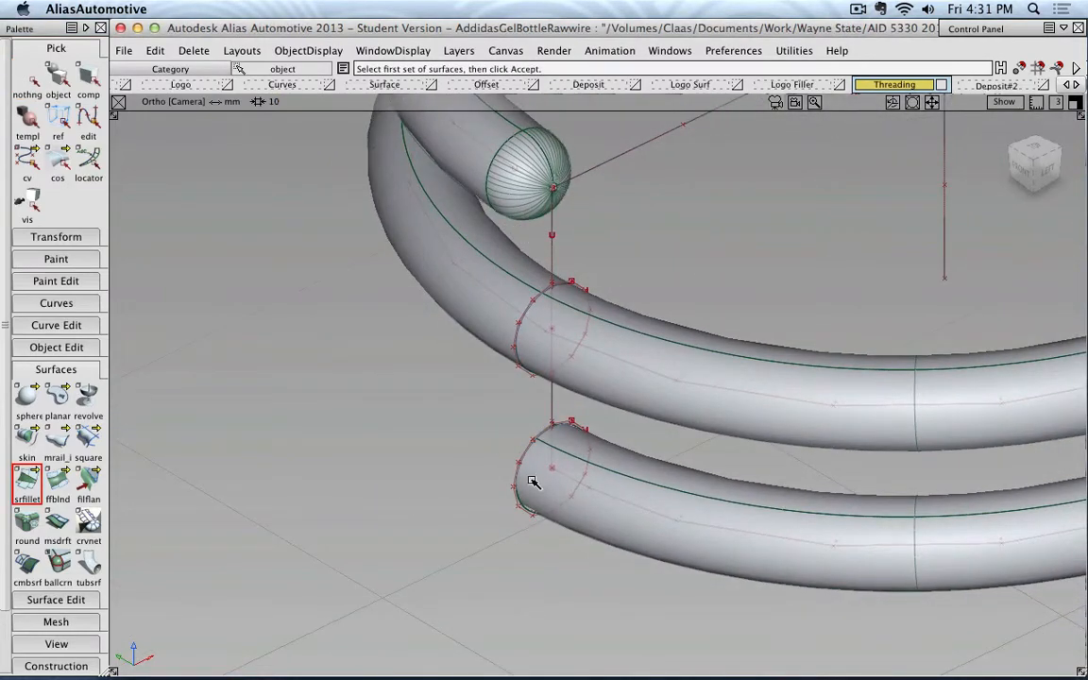
alt+shift+right_drag(533, 483, 732, 463)
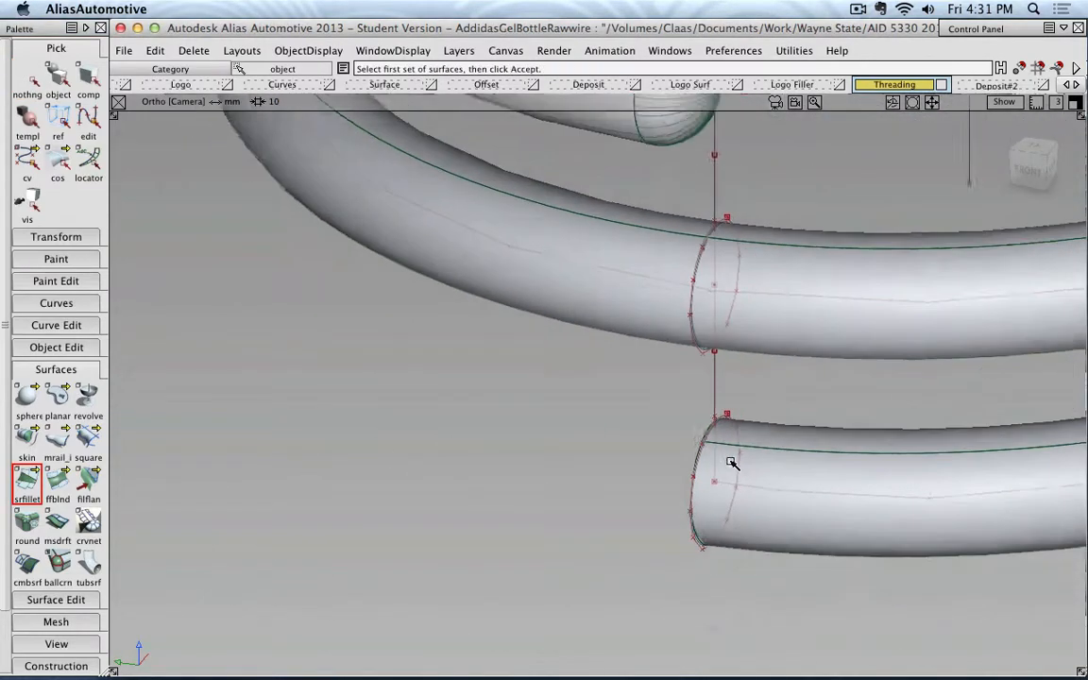
alt+shift+drag(732, 463, 715, 445)
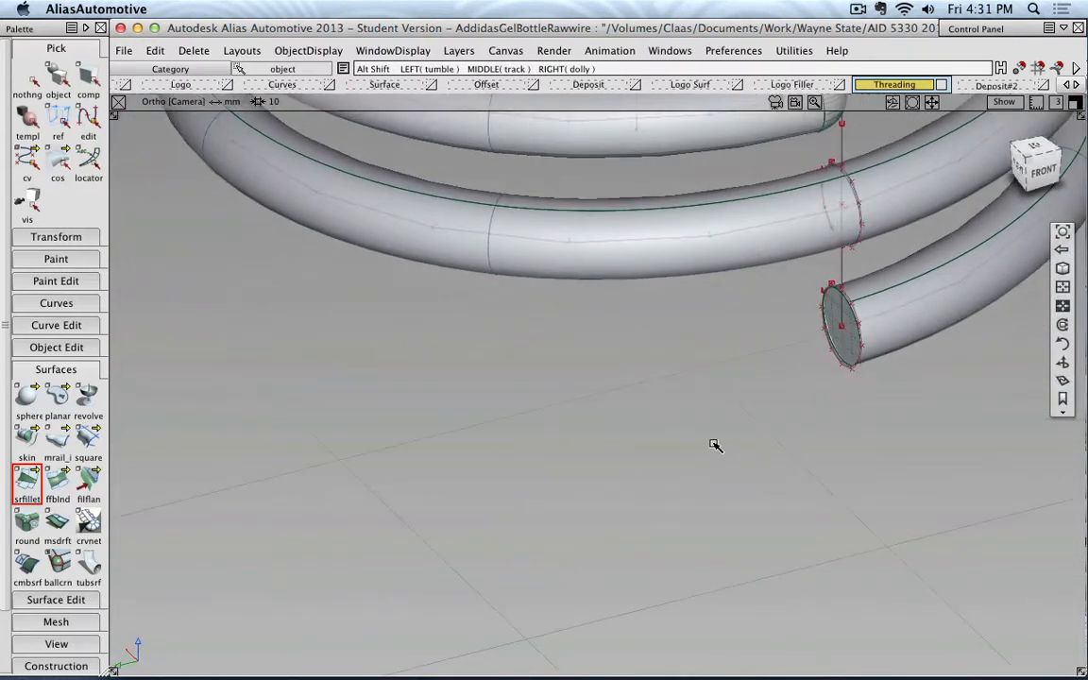
alt+shift+middle_drag(713, 444, 393, 590)
alt+shift+drag(539, 539, 674, 518)
alt+shift+middle_drag(674, 518, 640, 562)
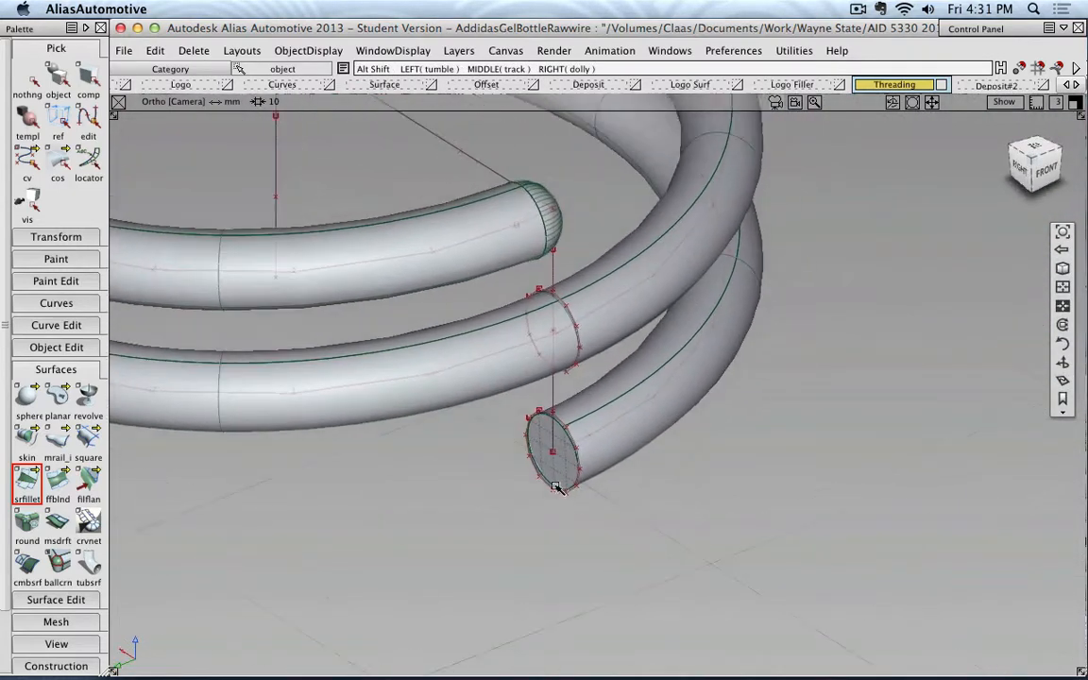
alt+shift+right_drag(555, 487, 581, 530)
alt+shift+middle_drag(581, 530, 586, 413)
alt+shift+drag(585, 413, 498, 460)
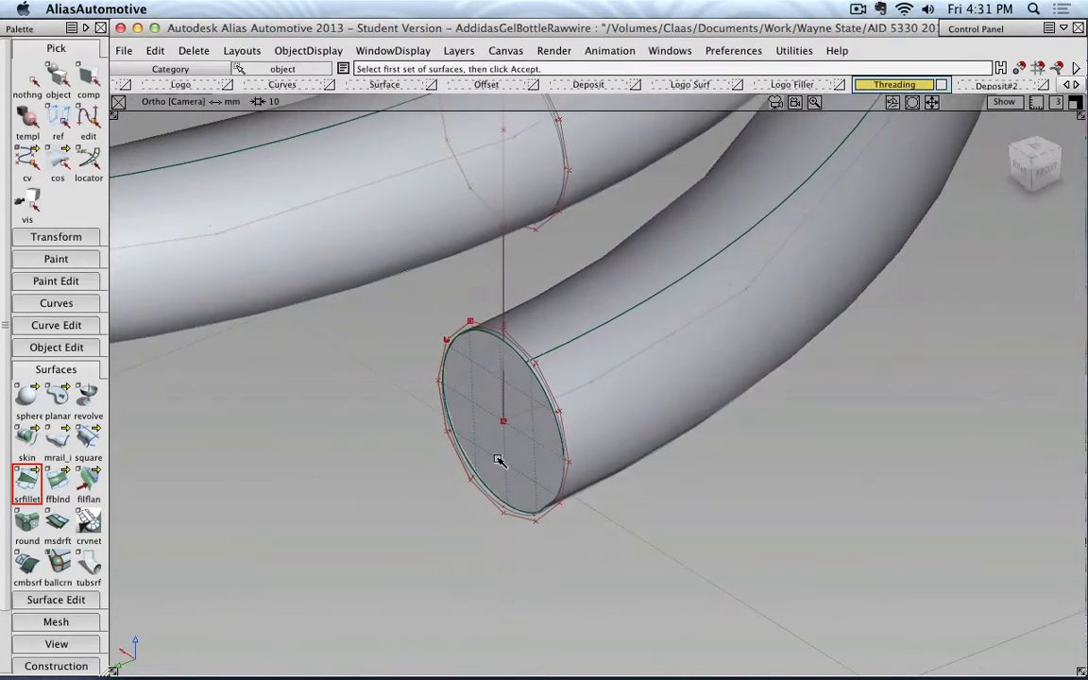
click(524, 448)
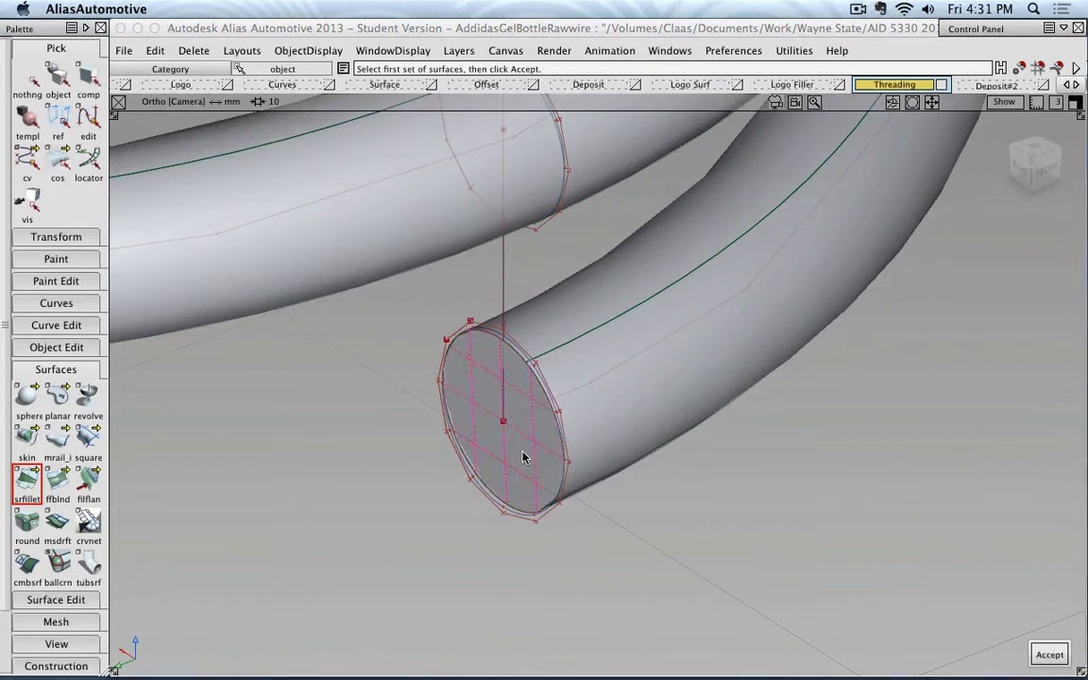
key(space)
click(582, 387)
key(space)
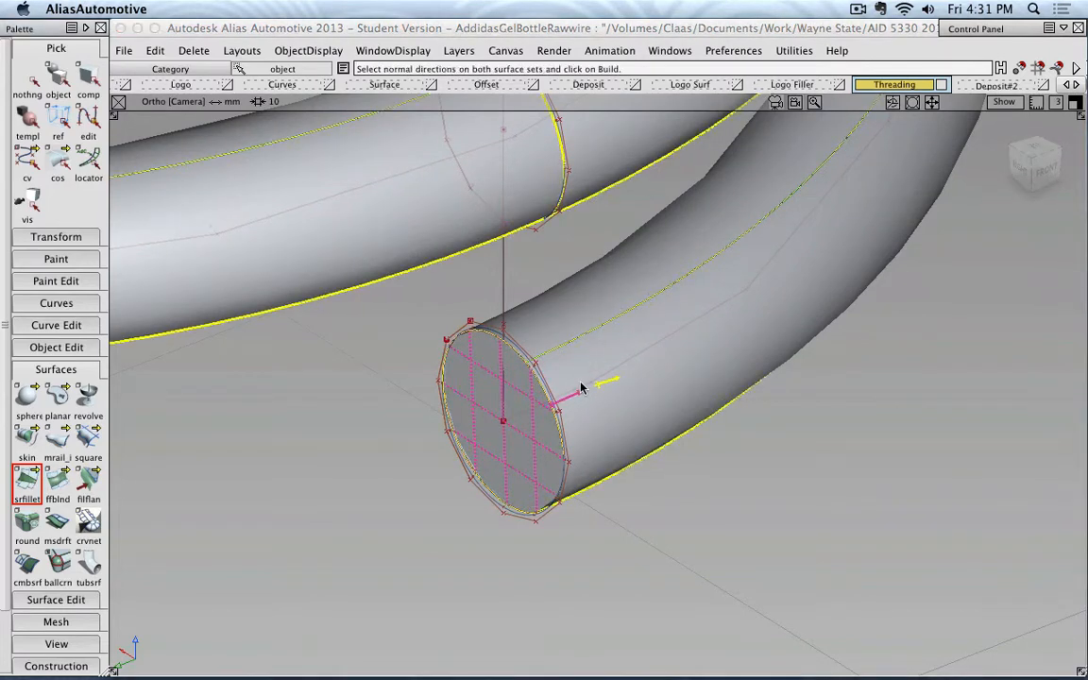
Build the surface fillet that rounds the lower thread end and clear the selection
alt+shift+drag(593, 444, 546, 364)
click(1052, 655)
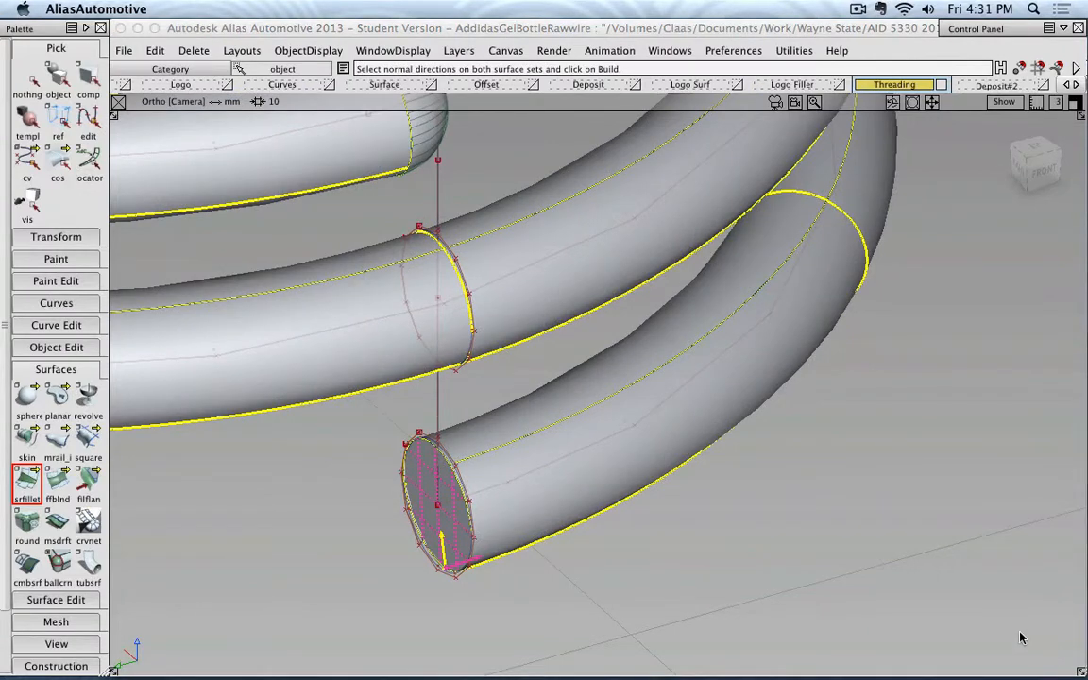
click(31, 77)
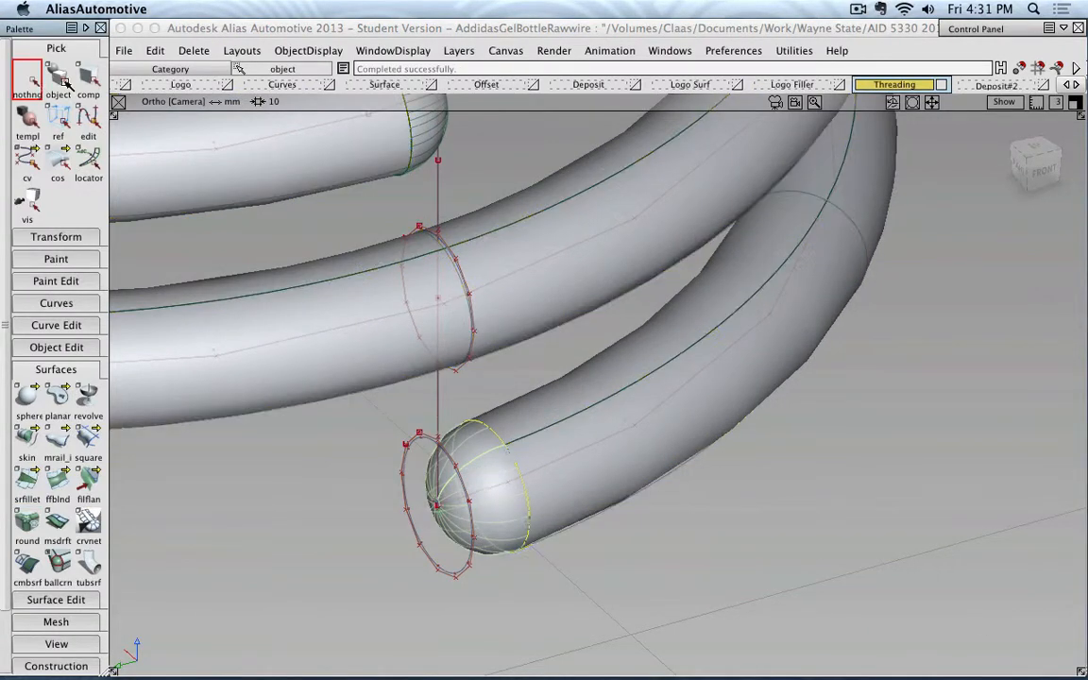
Make the hidden neck surface visible again around the thread
click(290, 57)
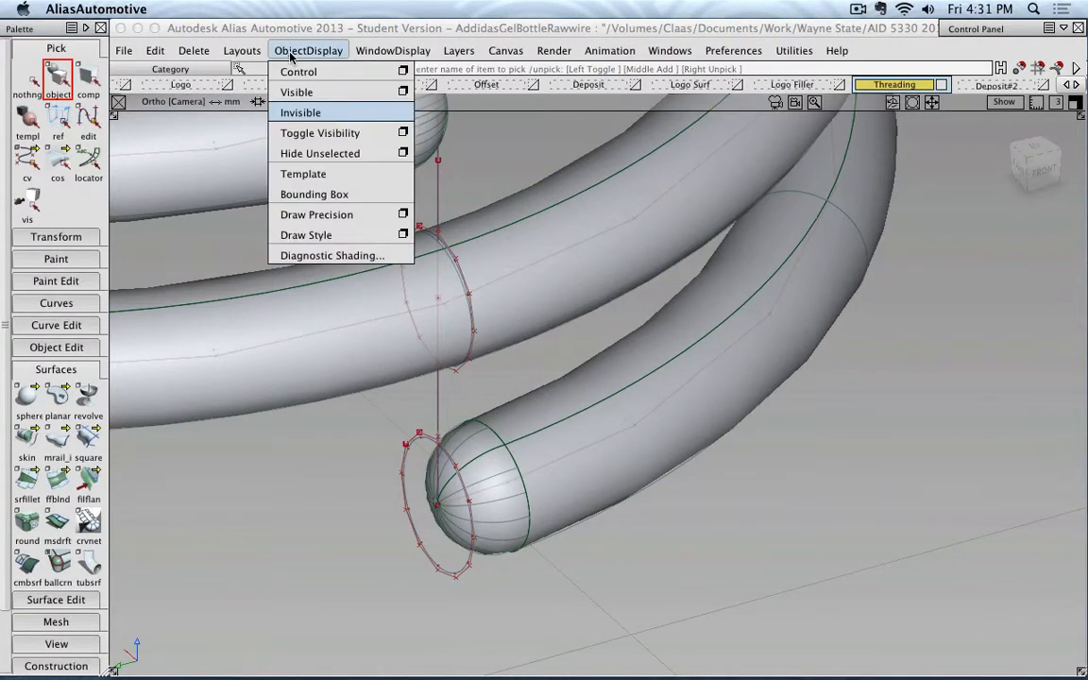
click(294, 90)
alt+shift+right_drag(505, 376, 597, 366)
alt+shift+drag(597, 367, 525, 357)
Turn off the model line display to inspect the shaded neck and thread, and turn it back on
ctrl+shift+right_drag(523, 355, 581, 340)
scroll(581, 341, down, 3)
alt+shift+drag(581, 341, 615, 426)
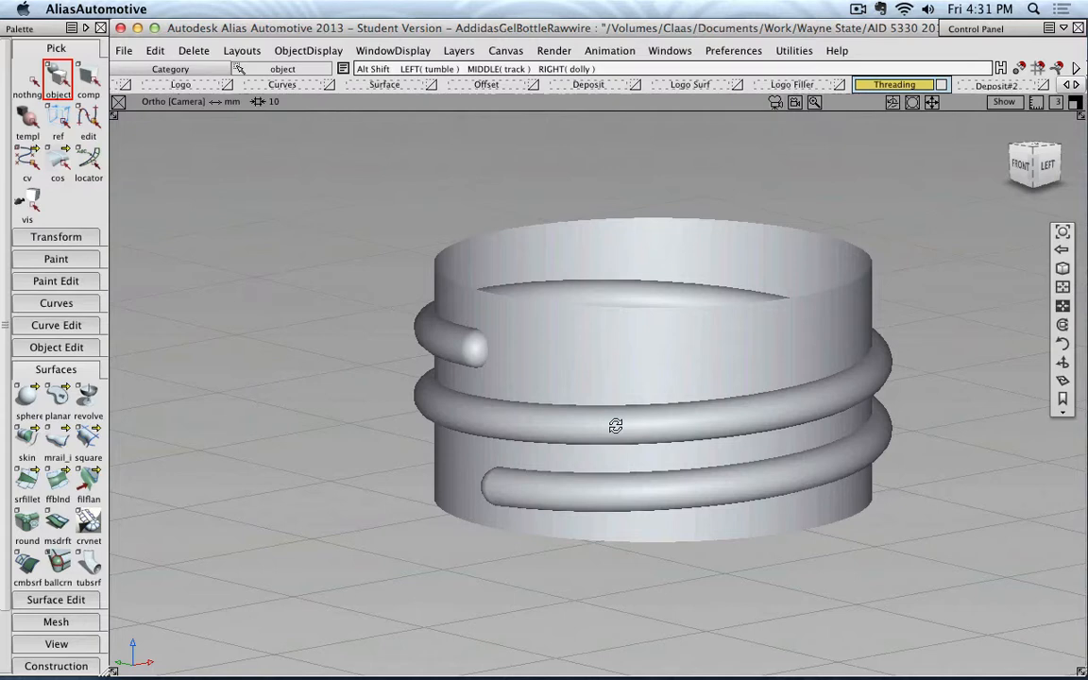
alt+shift+drag(625, 427, 666, 430)
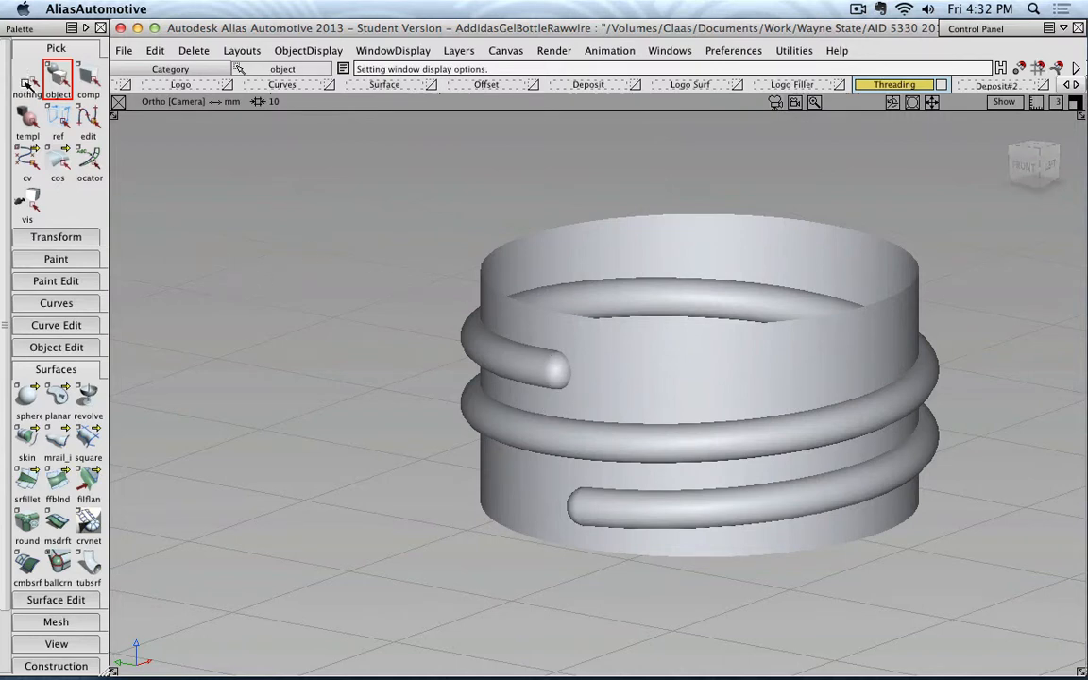
ctrl+shift+drag(246, 322, 289, 313)
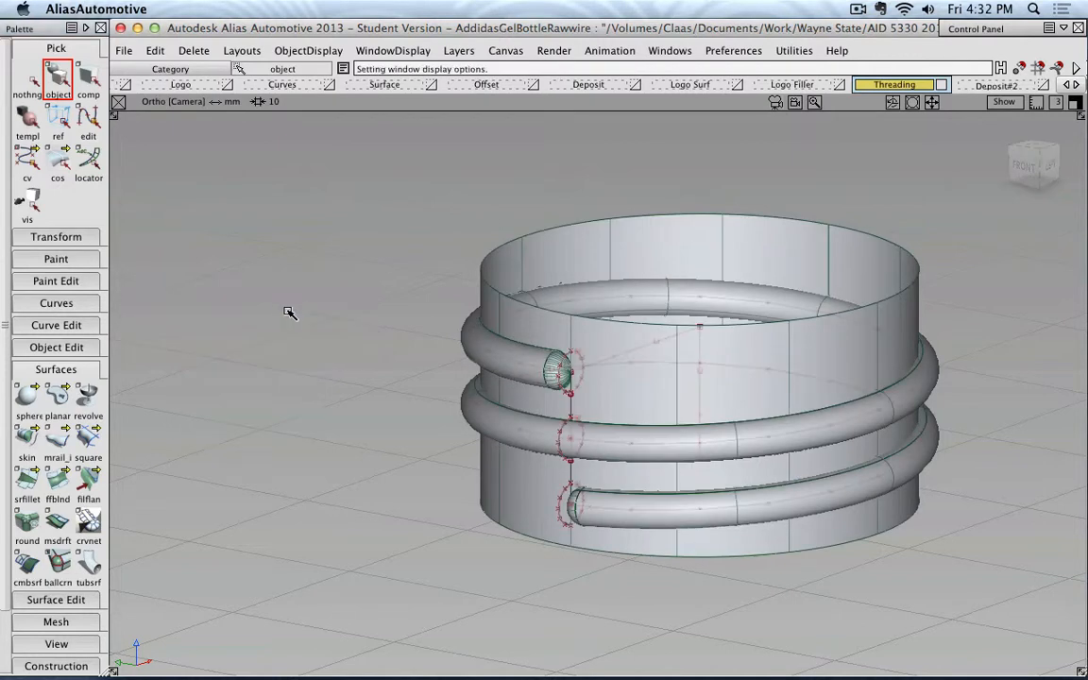
Intersect the neck surface with the helical thread tube
scroll(605, 326, up, 5)
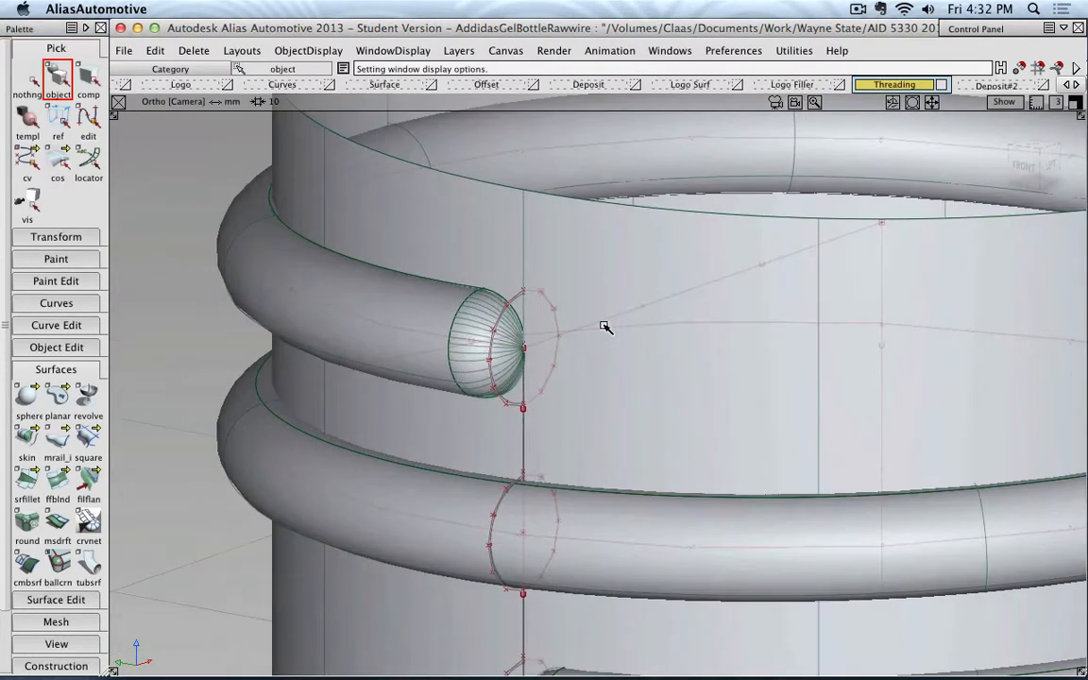
click(66, 371)
click(64, 391)
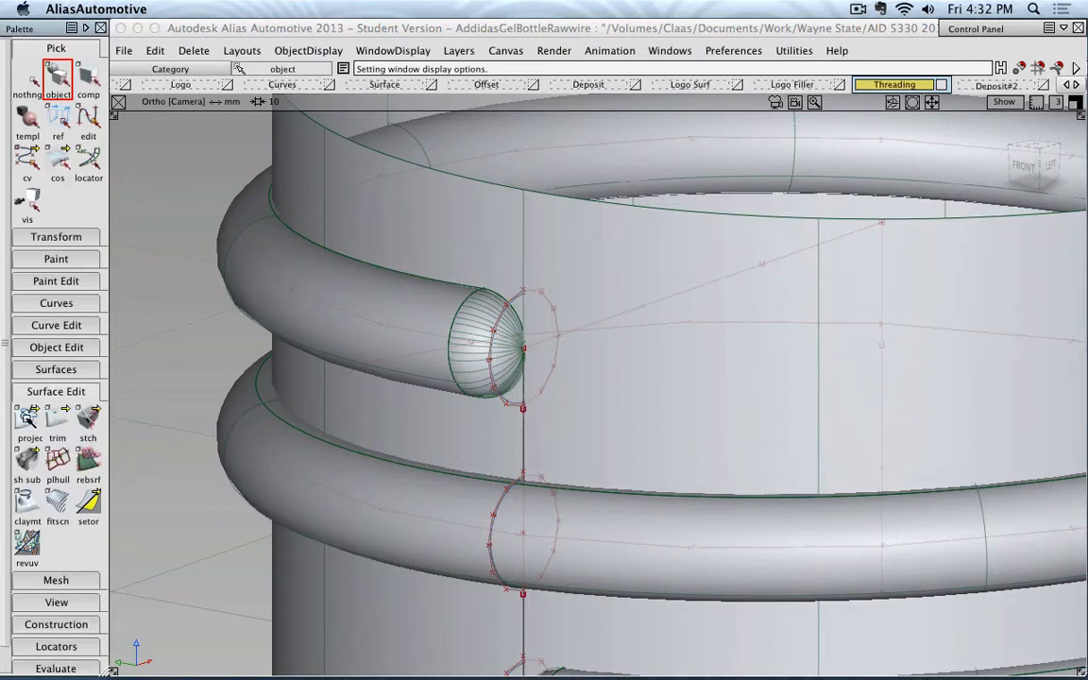
drag(28, 422, 87, 379)
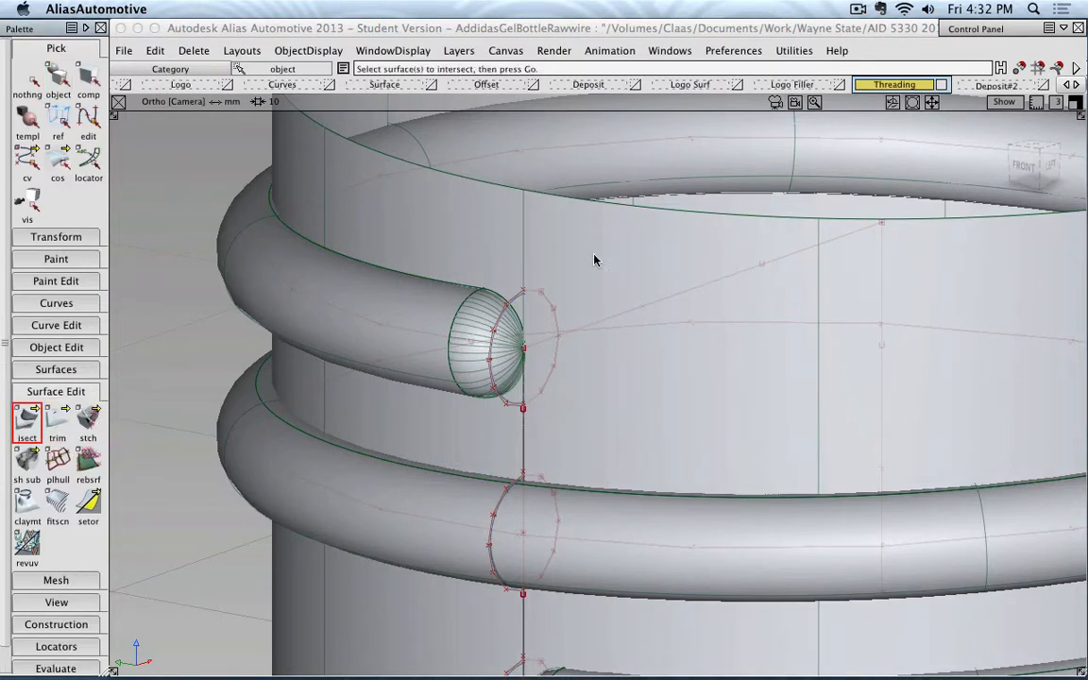
click(619, 316)
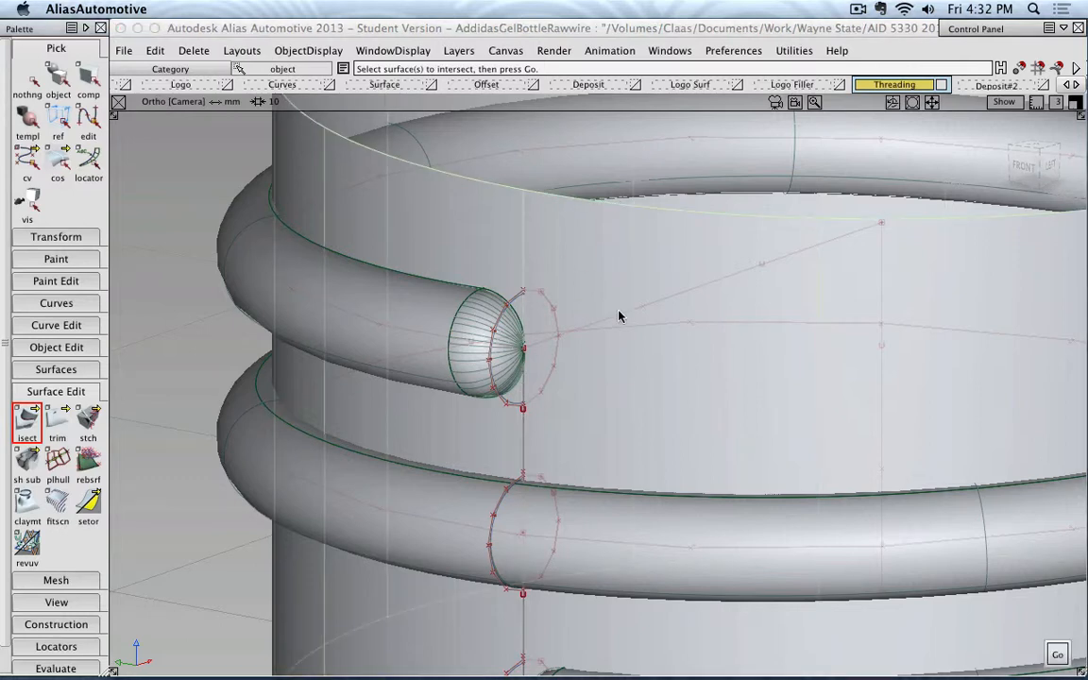
key(Return)
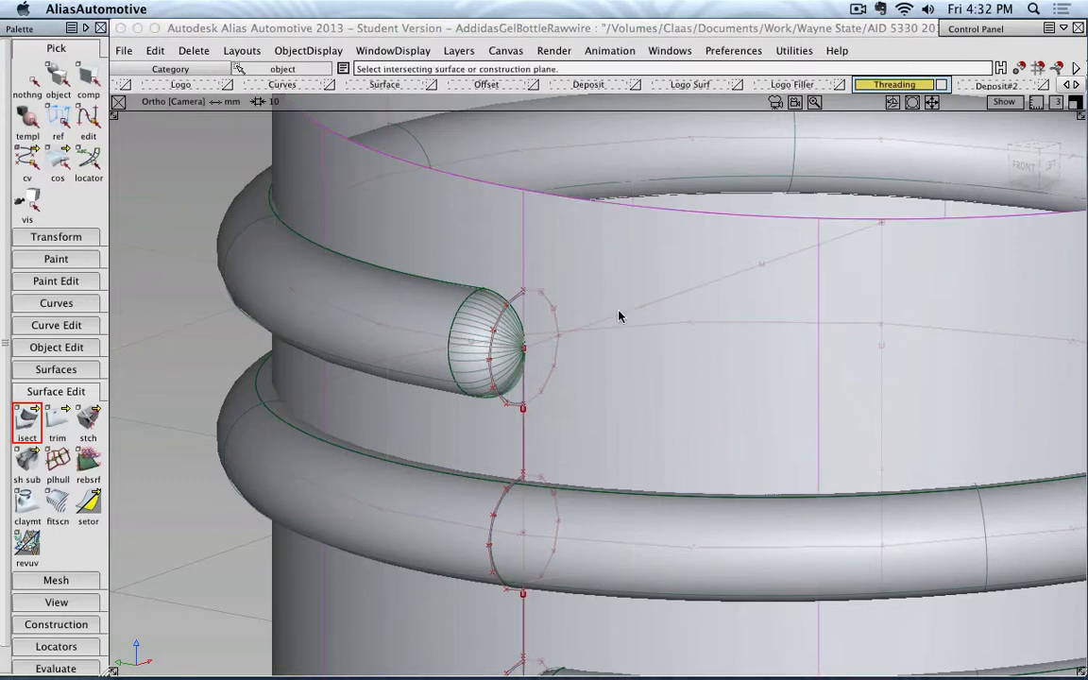
click(253, 439)
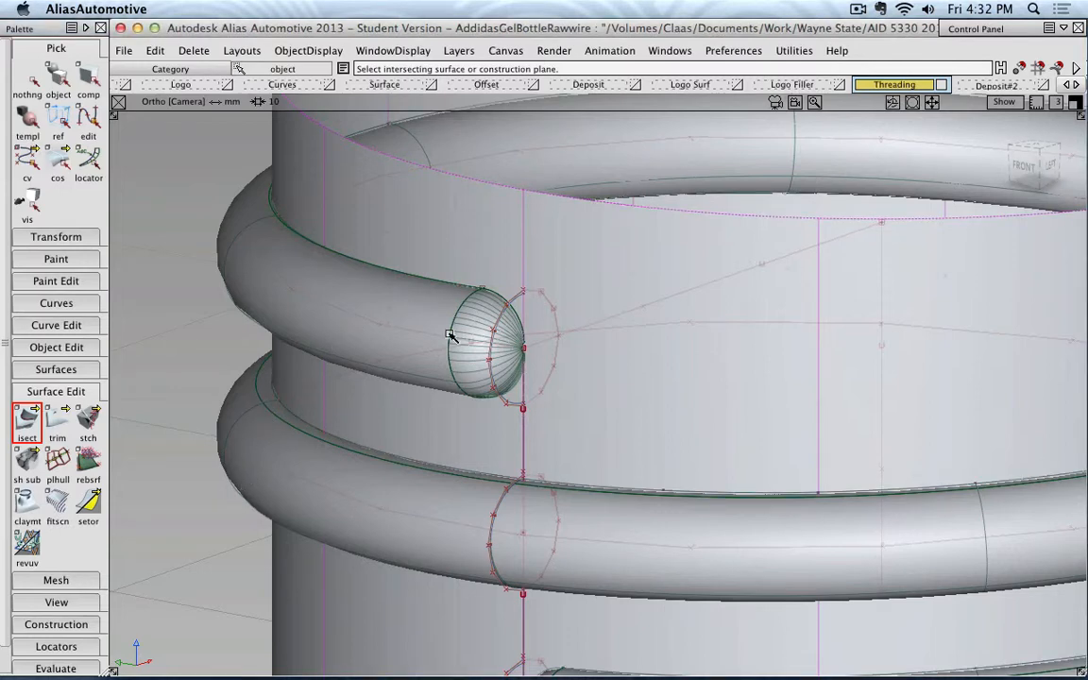
Intersect the neck with the rounded fillet and small end face at the upper thread end
scroll(451, 335, up, 2)
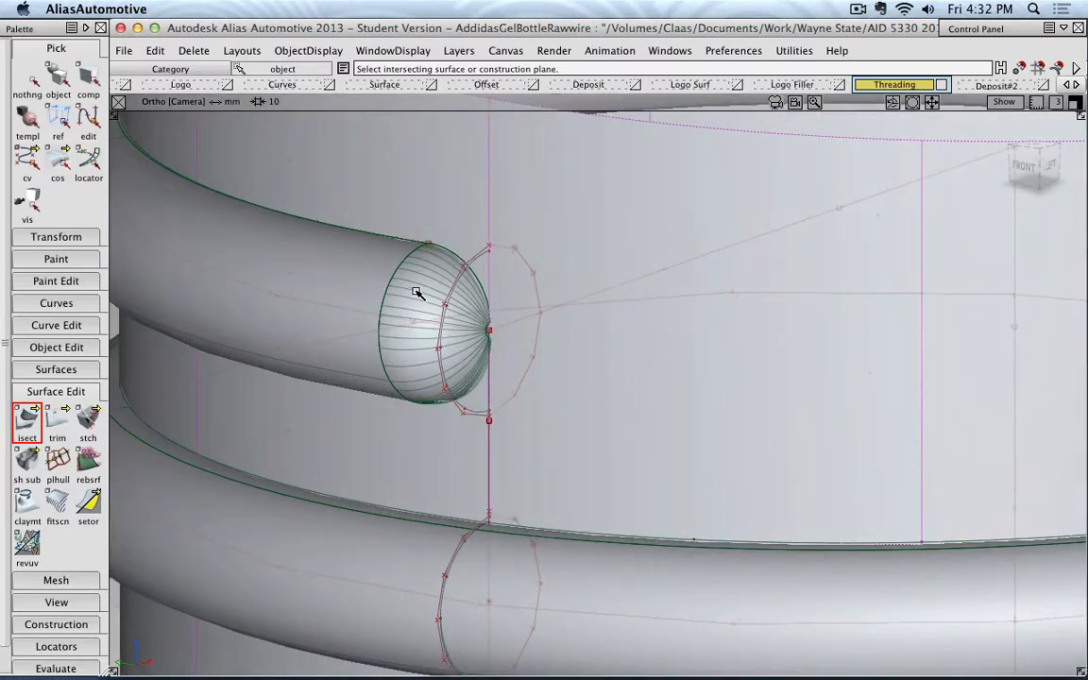
scroll(449, 342, up, 3)
alt+shift+middle_drag(447, 335, 618, 395)
scroll(616, 393, up, 2)
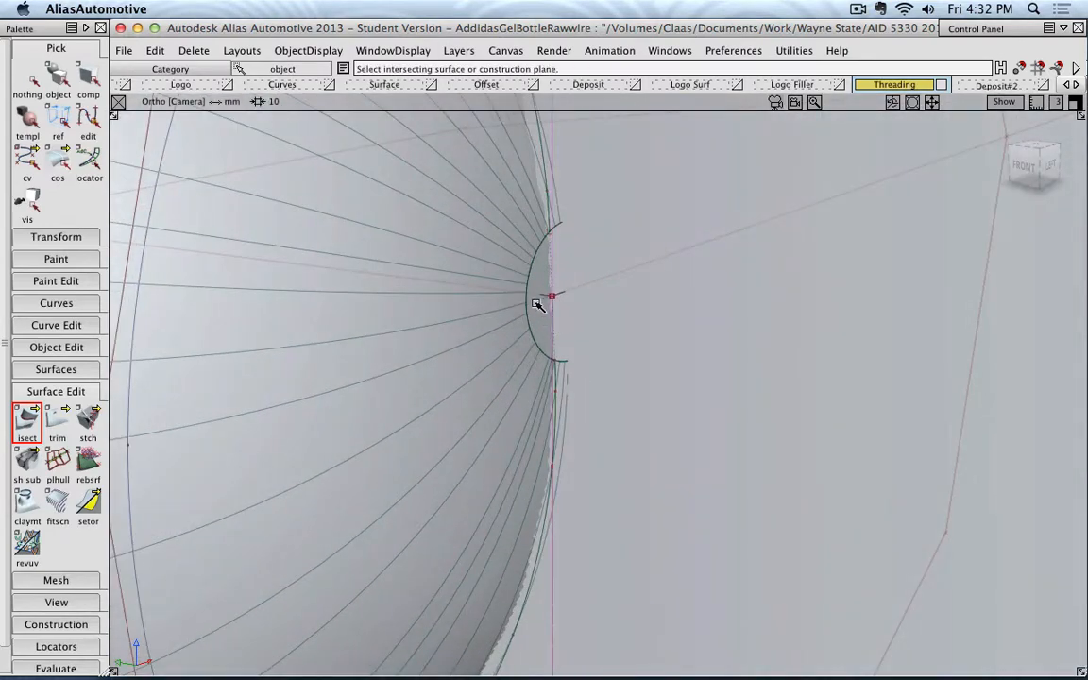
scroll(553, 365, down, 10)
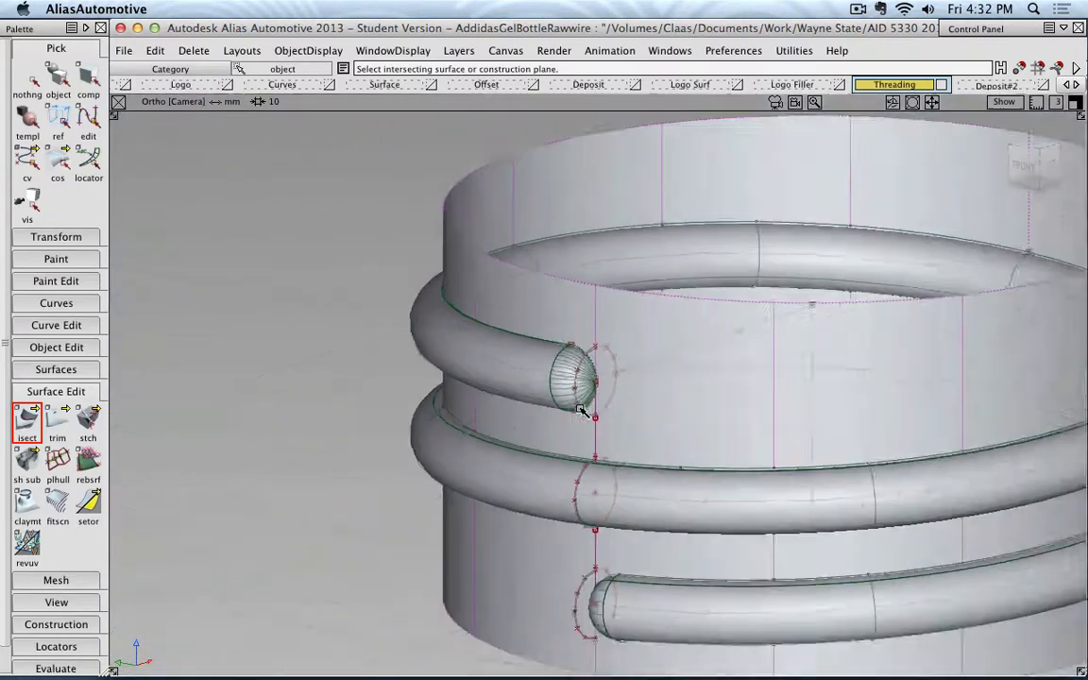
Intersect the neck with the rounded fillet and small end face at the lower thread end
scroll(583, 413, down, 5)
alt+shift+drag(554, 428, 511, 449)
scroll(511, 450, up, 10)
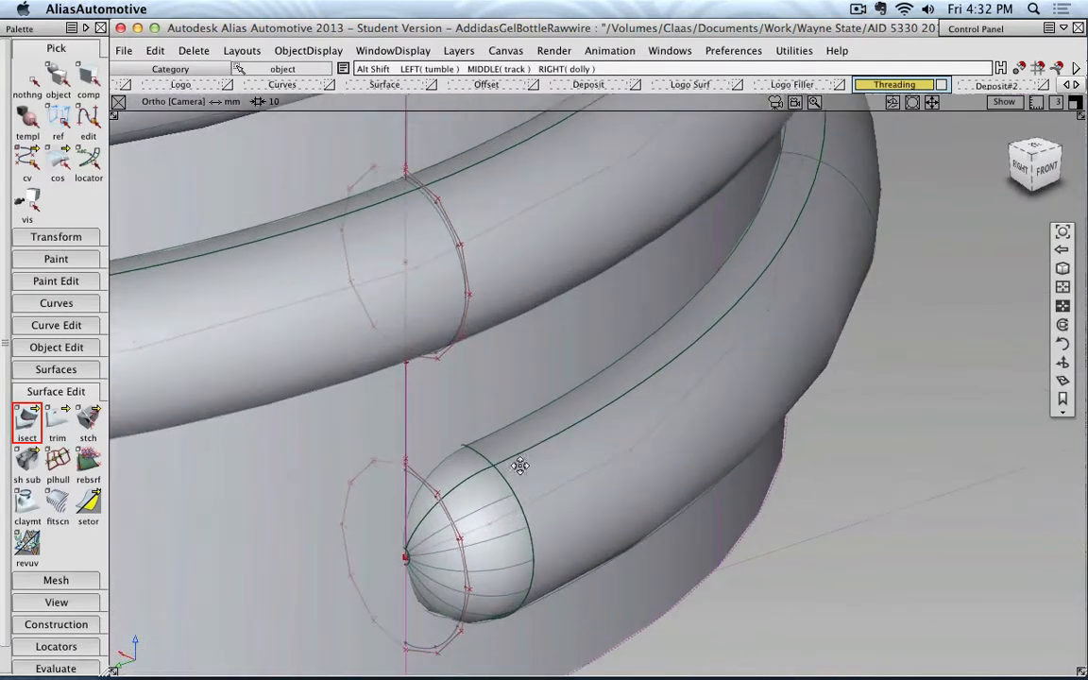
alt+shift+middle_drag(520, 466, 578, 428)
scroll(578, 428, up, 4)
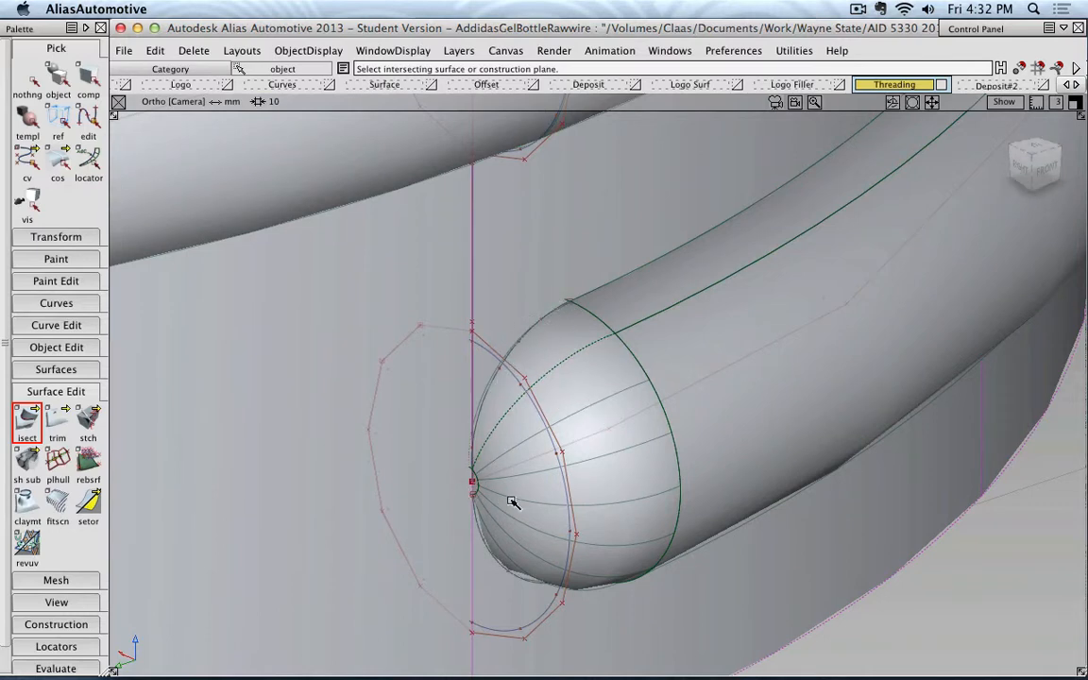
scroll(479, 503, up, 6)
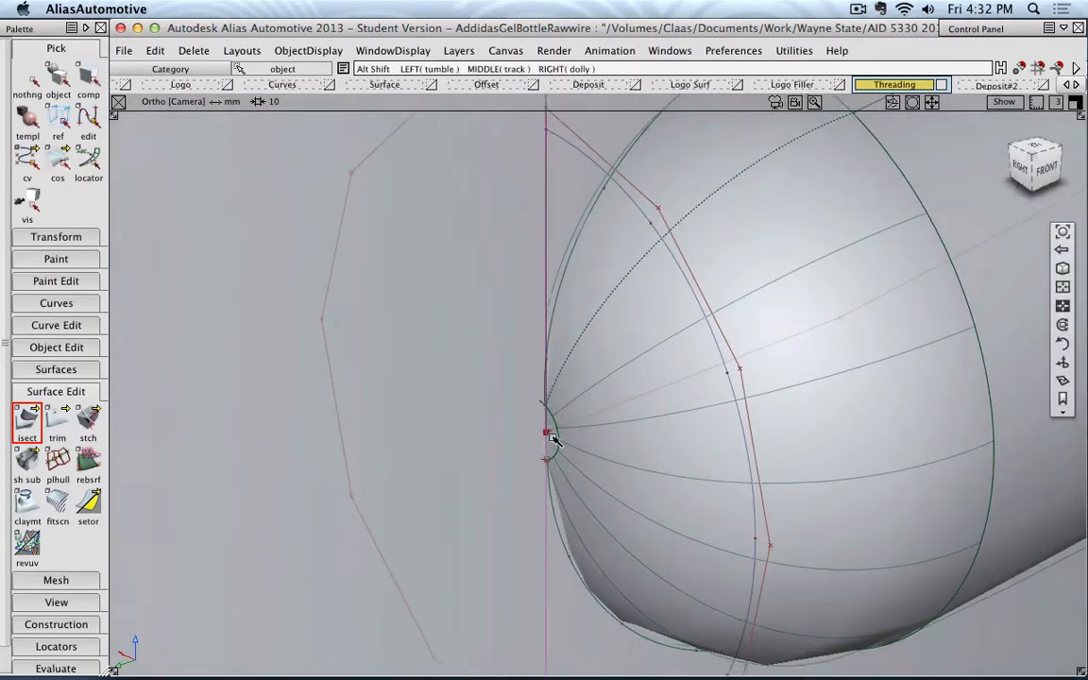
scroll(553, 439, up, 3)
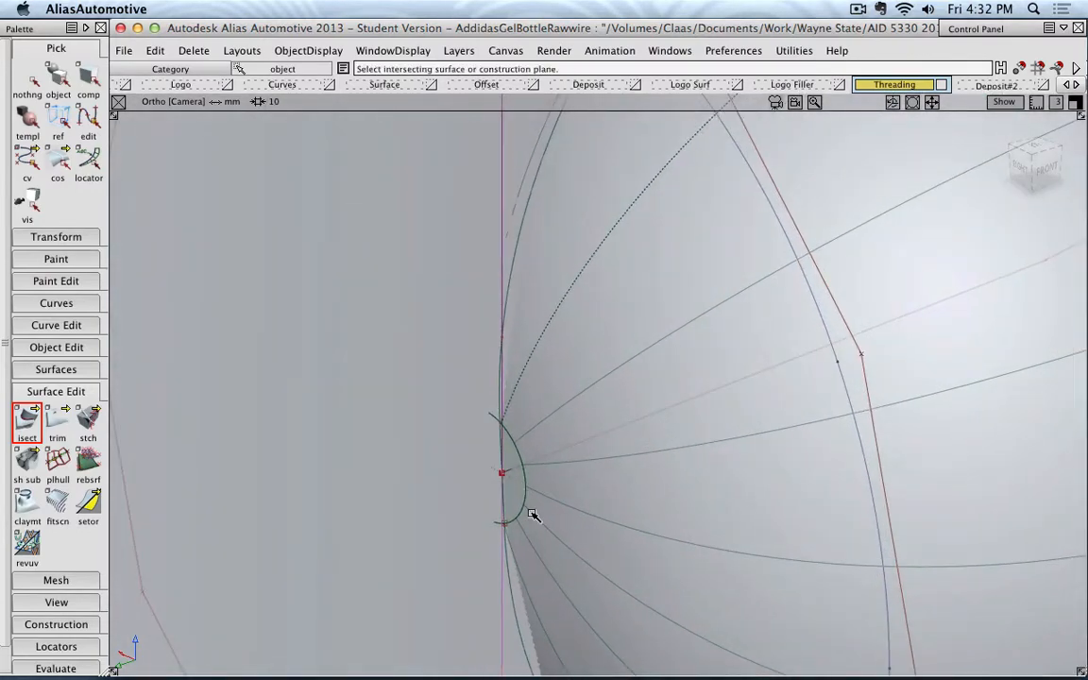
scroll(533, 515, down, 10)
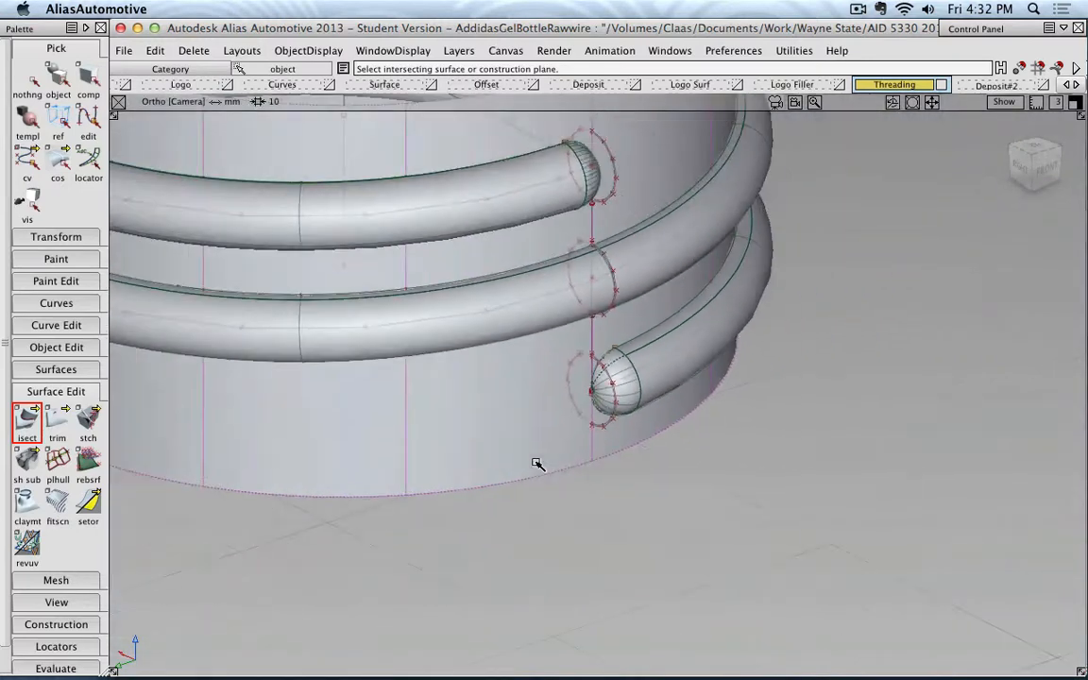
Trim the neck surface, keeping the regions above, between and below the helical thread's turns
click(57, 77)
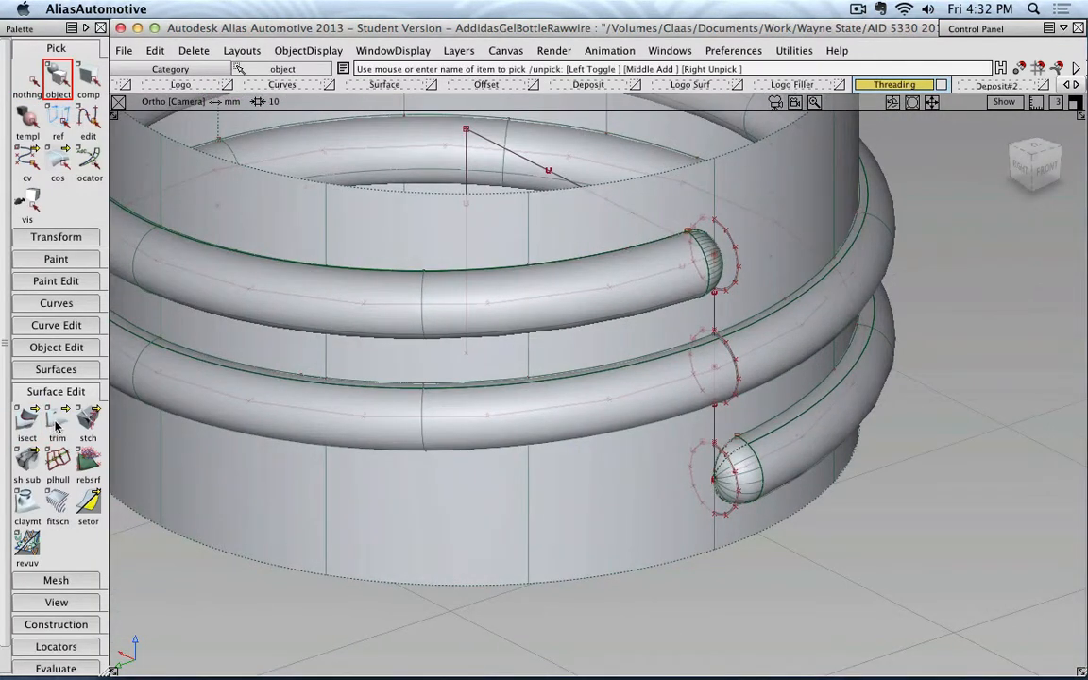
click(57, 426)
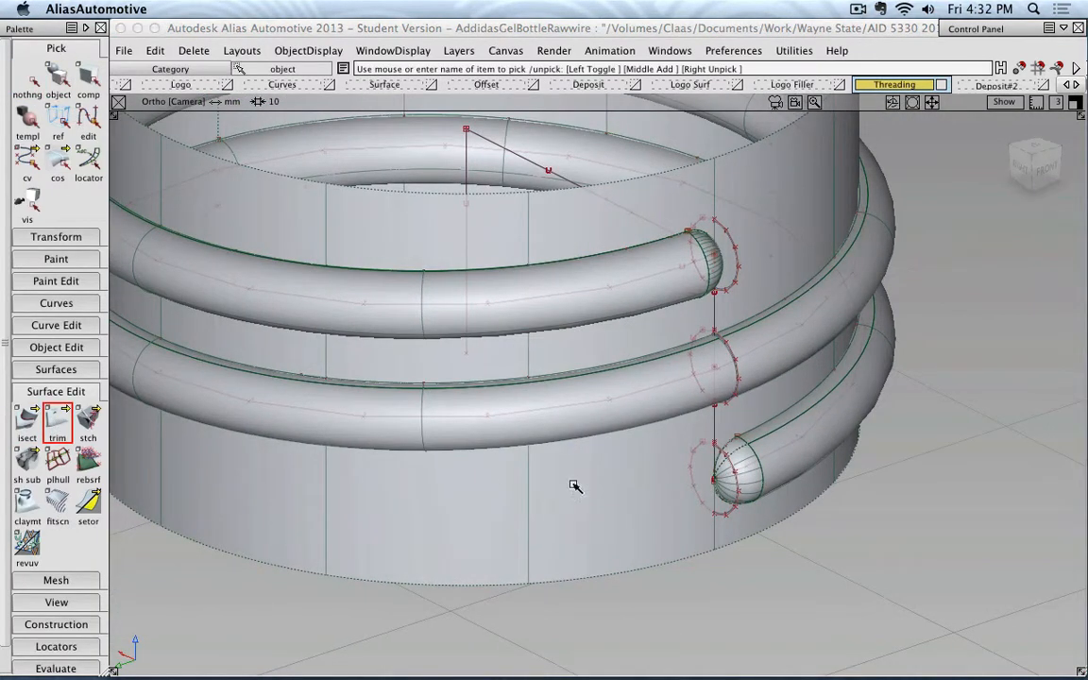
scroll(549, 529, down, 5)
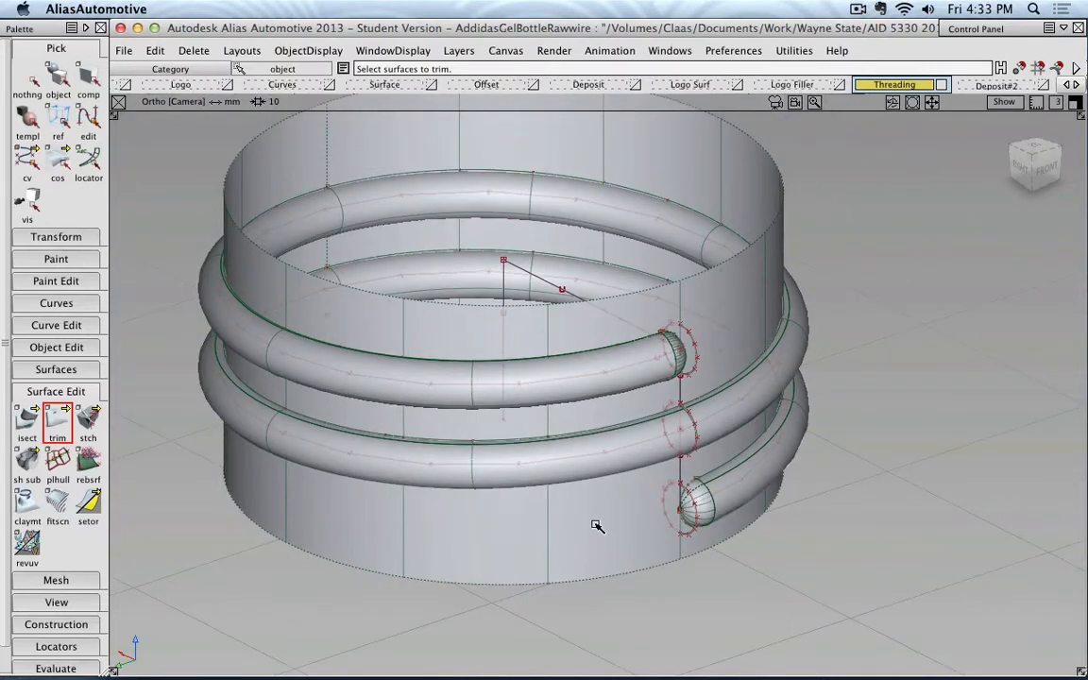
click(597, 528)
click(609, 524)
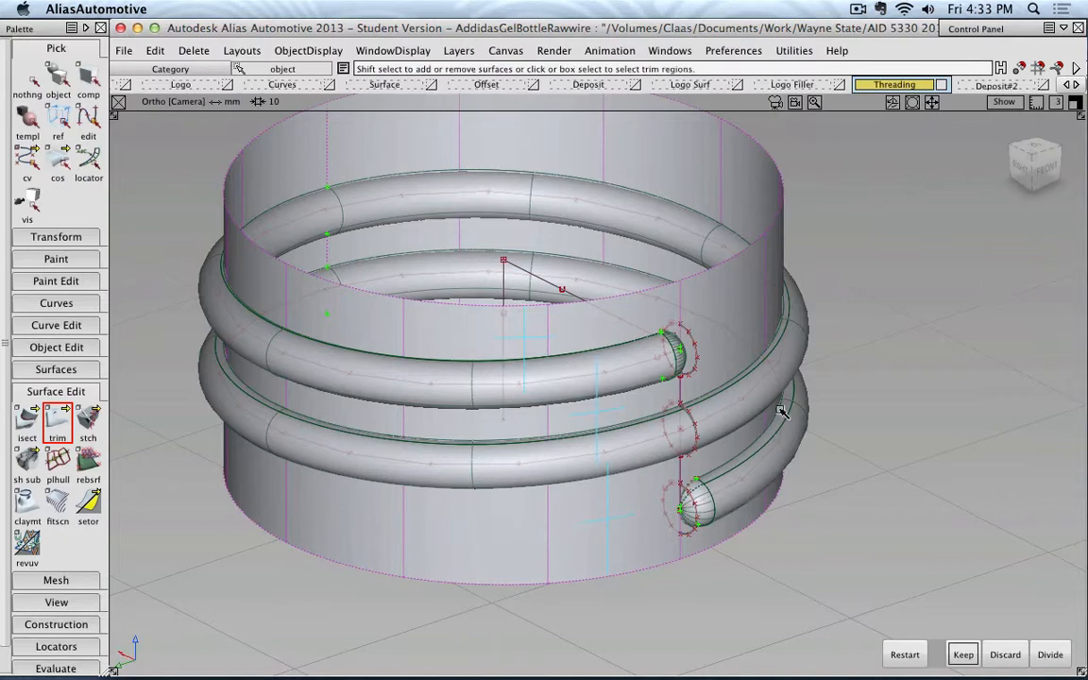
alt+shift+drag(804, 381, 681, 326)
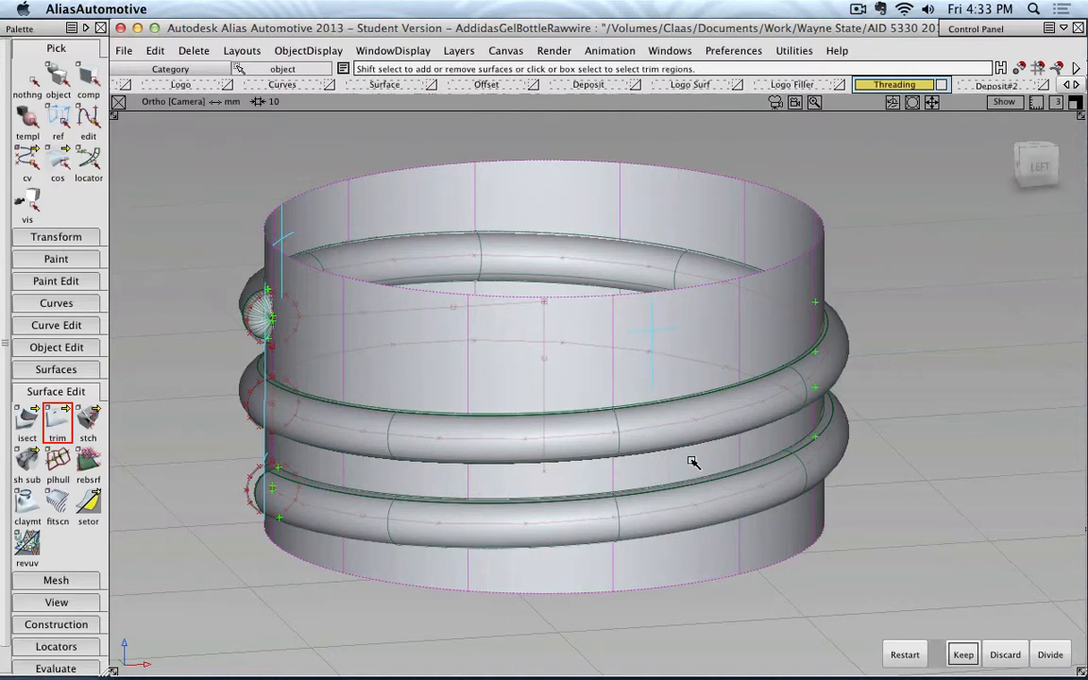
alt+shift+drag(872, 328, 626, 371)
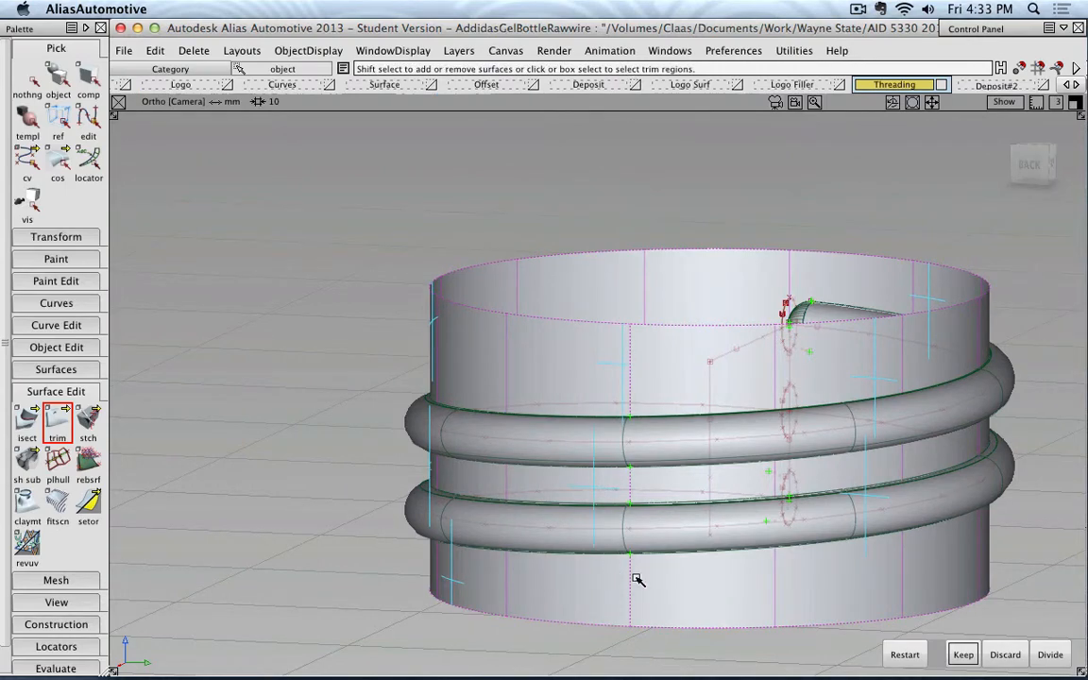
alt+shift+drag(825, 468, 493, 403)
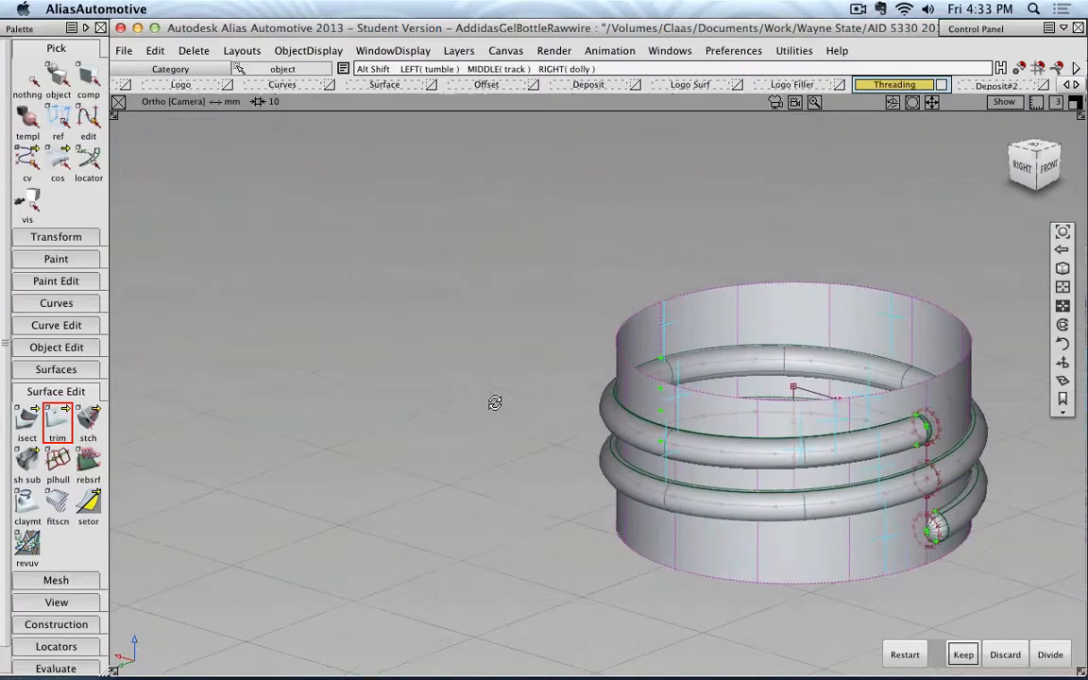
click(963, 655)
alt+shift+drag(992, 578, 774, 472)
alt+shift+drag(671, 448, 672, 453)
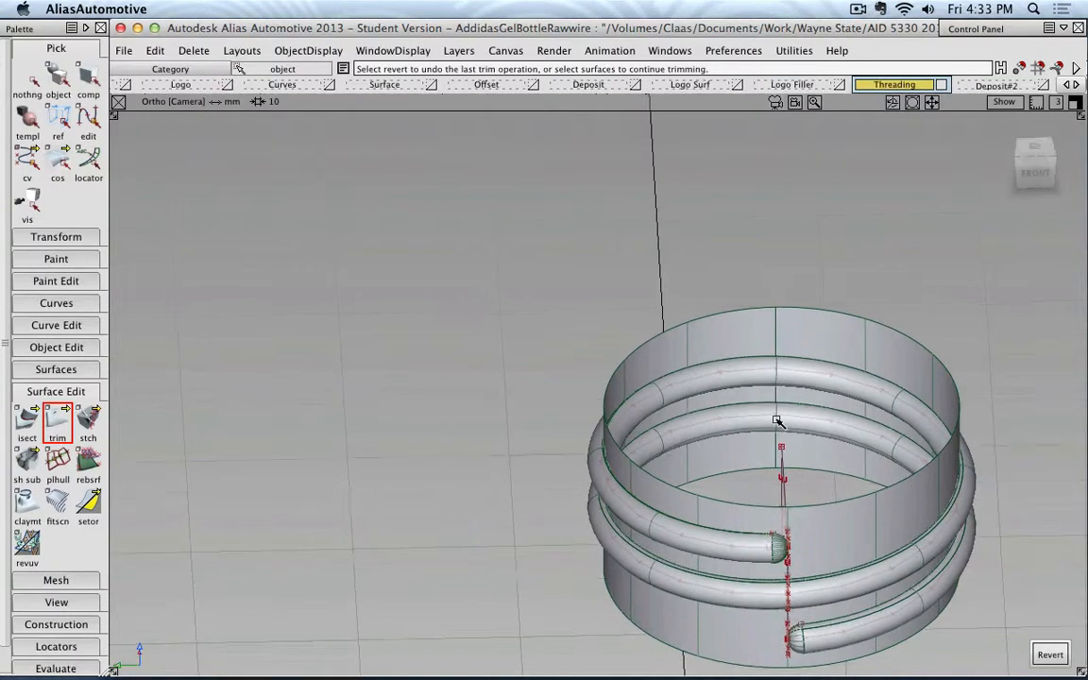
Trim the helical thread tube, discarding the portion that lies inside the neck
click(34, 77)
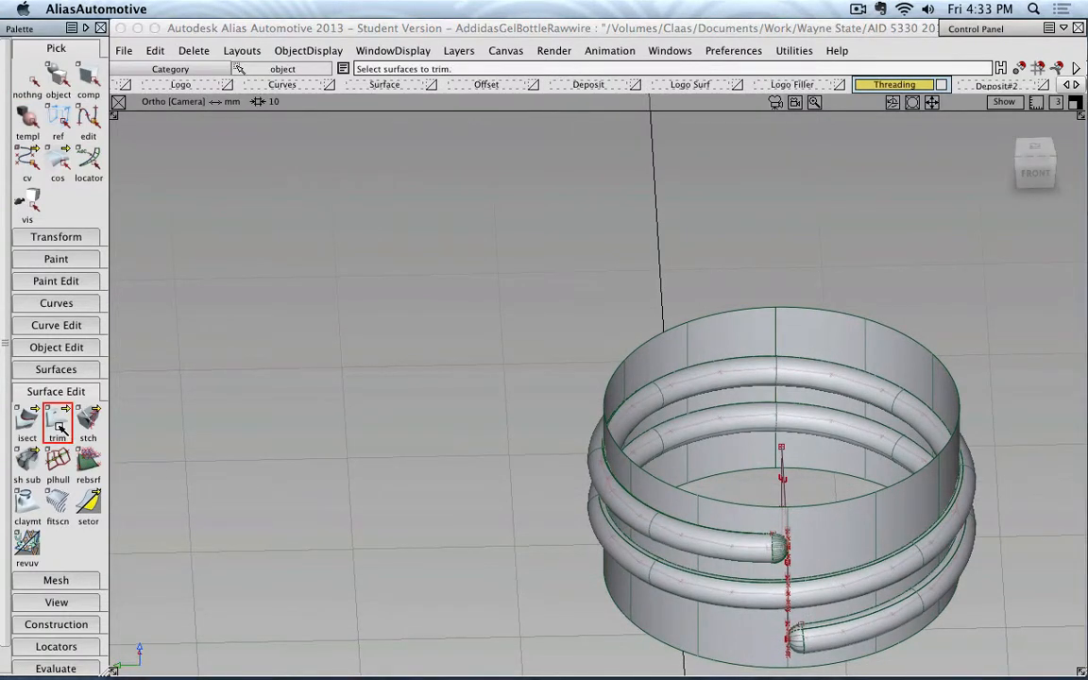
scroll(743, 413, up, 5)
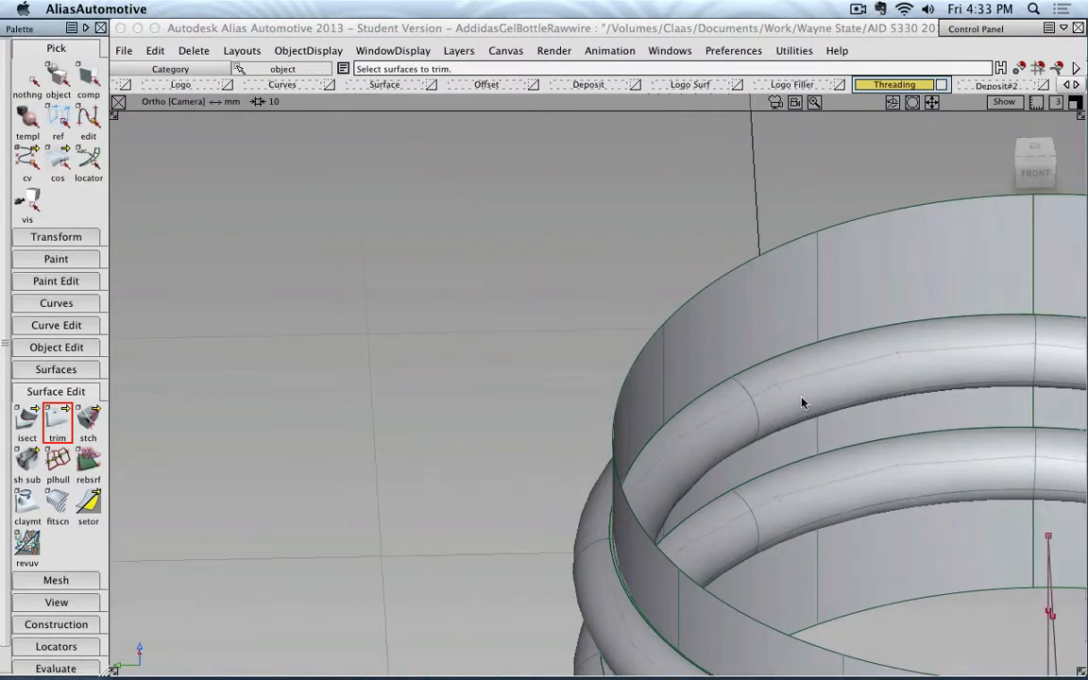
click(800, 399)
alt+shift+drag(820, 495, 521, 416)
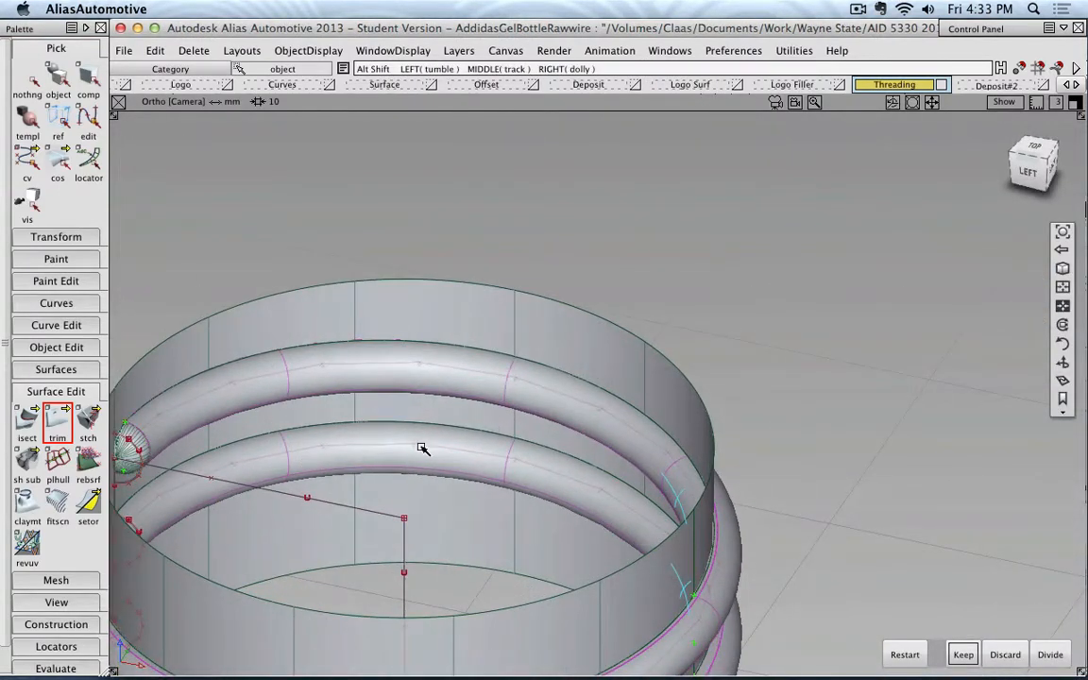
alt+shift+drag(422, 447, 814, 495)
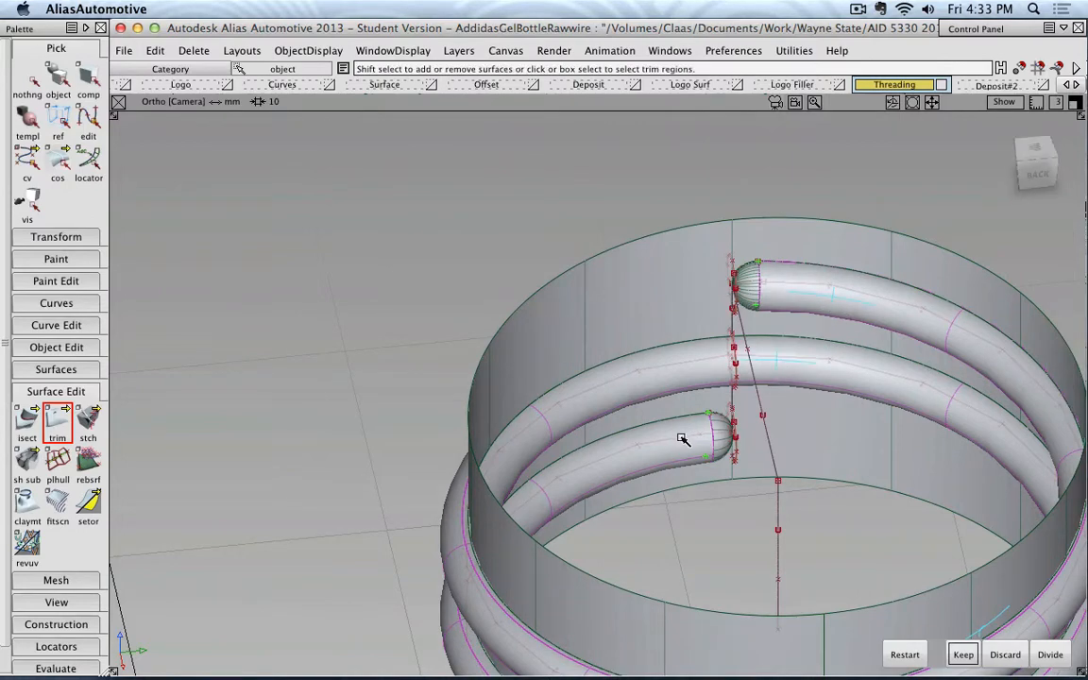
alt+shift+drag(715, 499, 653, 480)
alt+shift+drag(680, 432, 749, 528)
click(1005, 654)
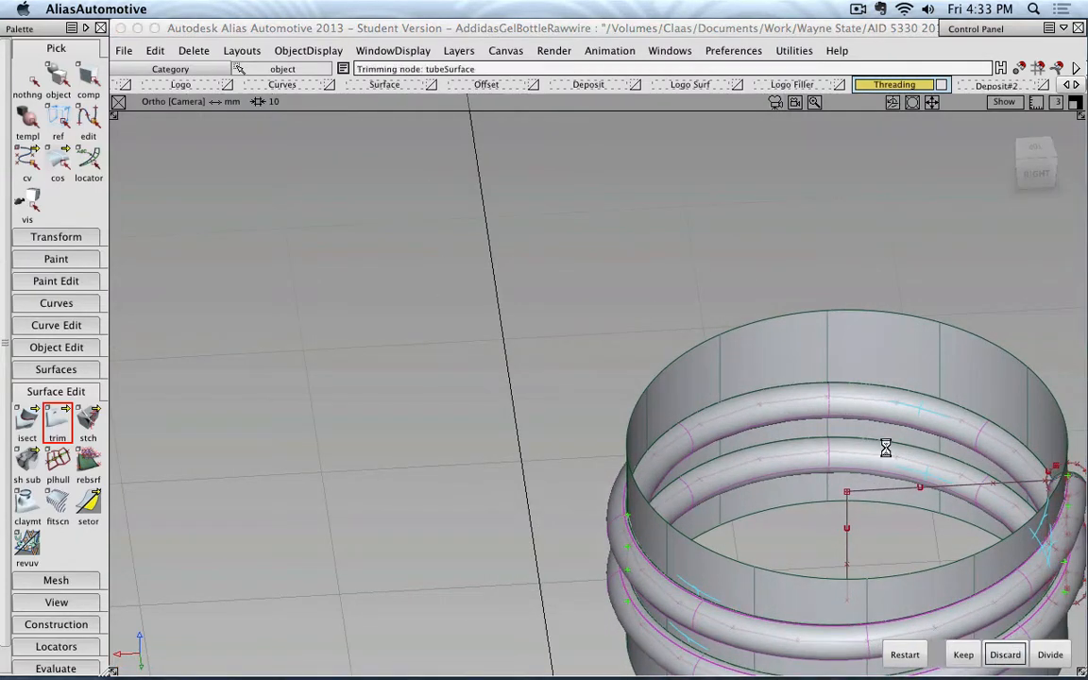
Inspect the seam between the trimmed thread tube and the neck from inside and outside, including the paired edge curves
alt+shift+middle_drag(829, 430, 549, 411)
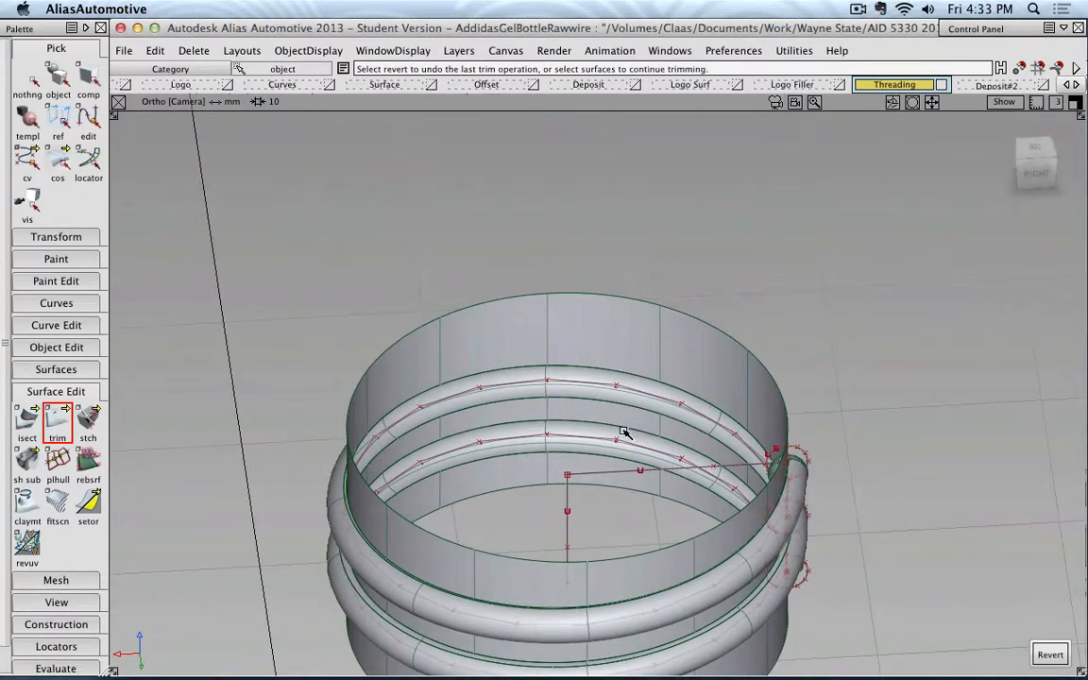
alt+shift+right_drag(627, 436, 510, 476)
alt+shift+drag(510, 477, 655, 470)
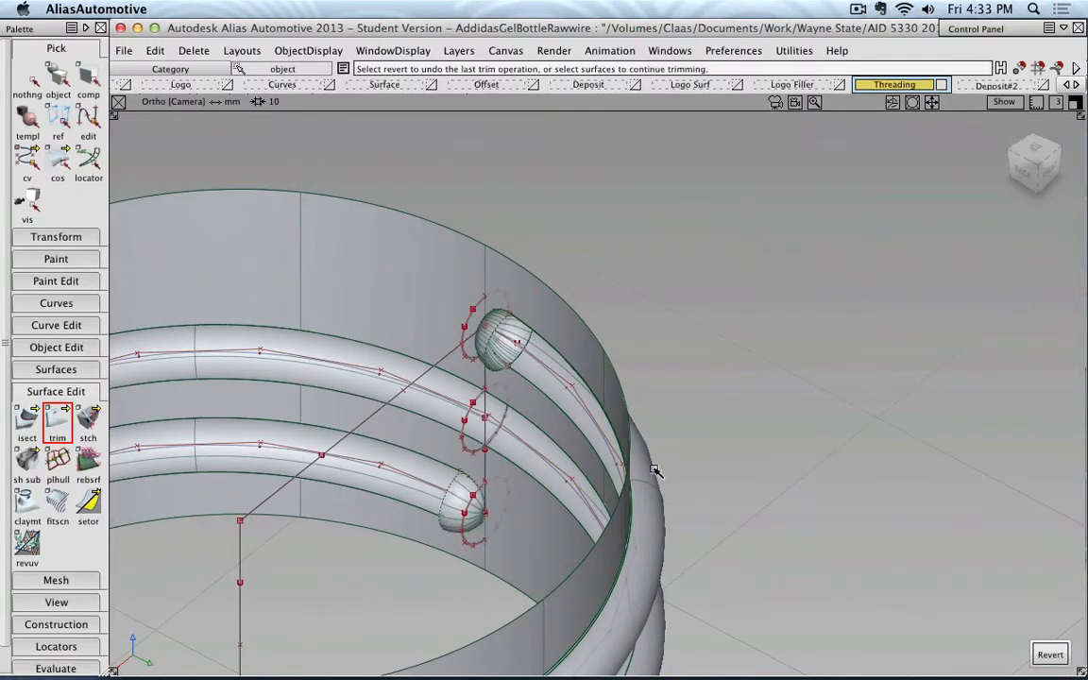
alt+shift+drag(519, 422, 655, 441)
alt+shift+right_drag(655, 441, 633, 479)
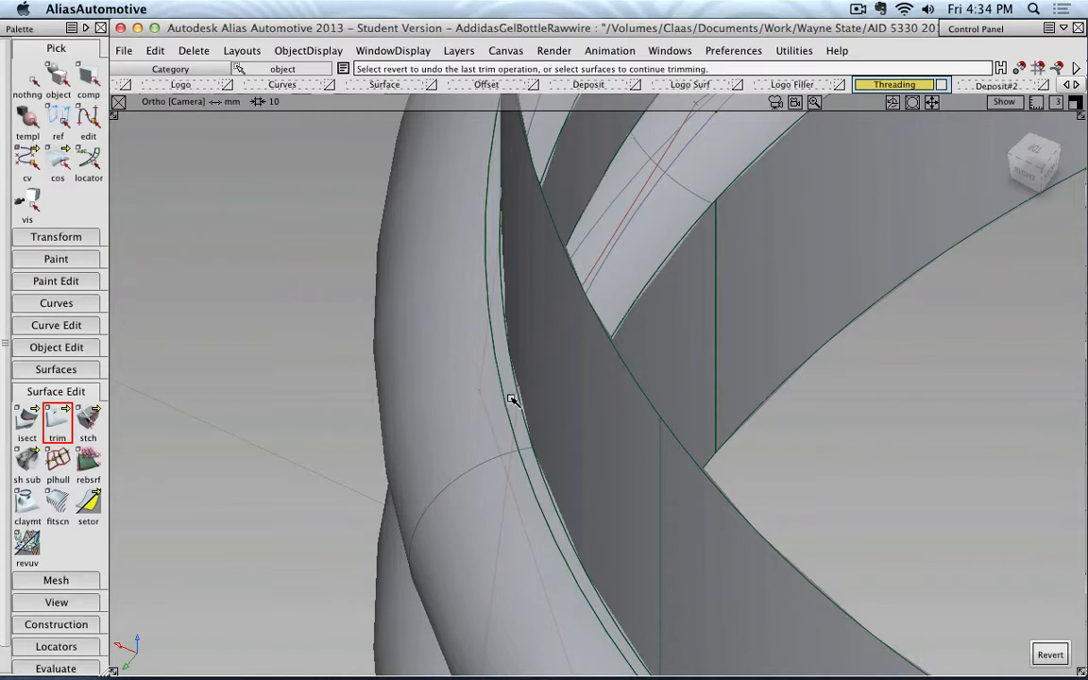
scroll(535, 397, down, 3)
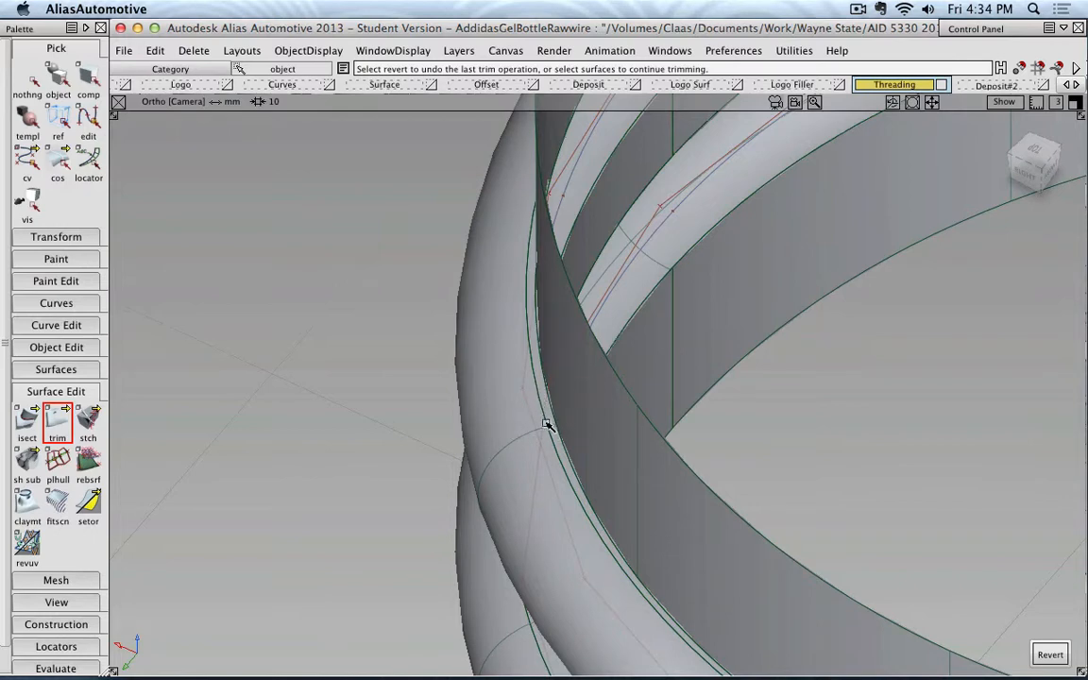
alt+shift+drag(551, 428, 646, 496)
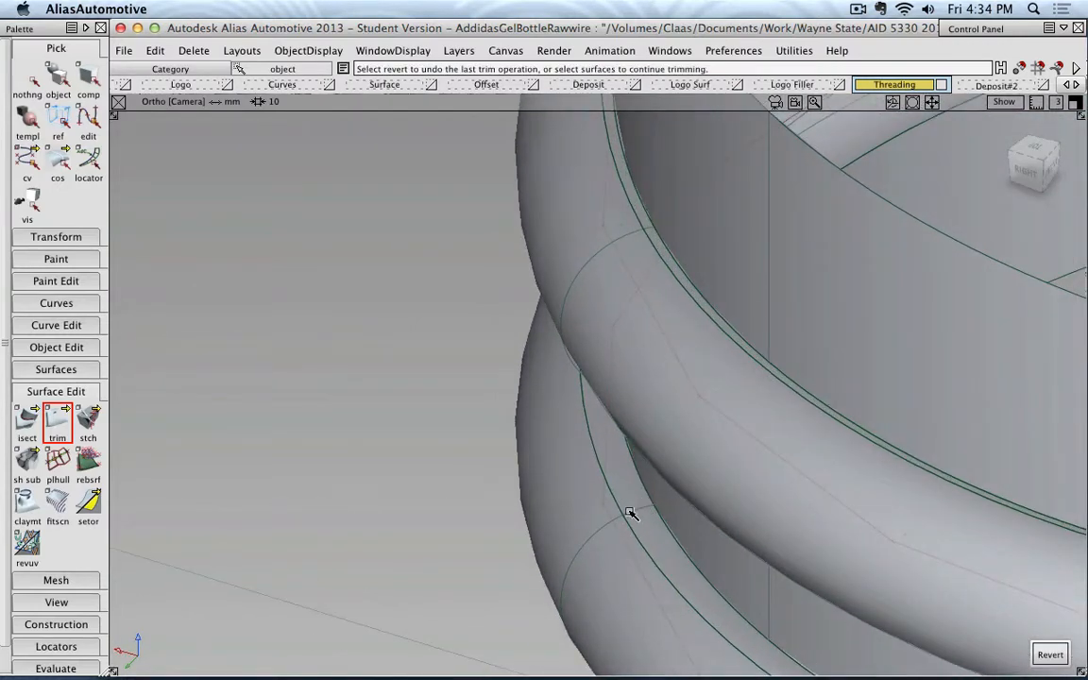
scroll(623, 510, down, 5)
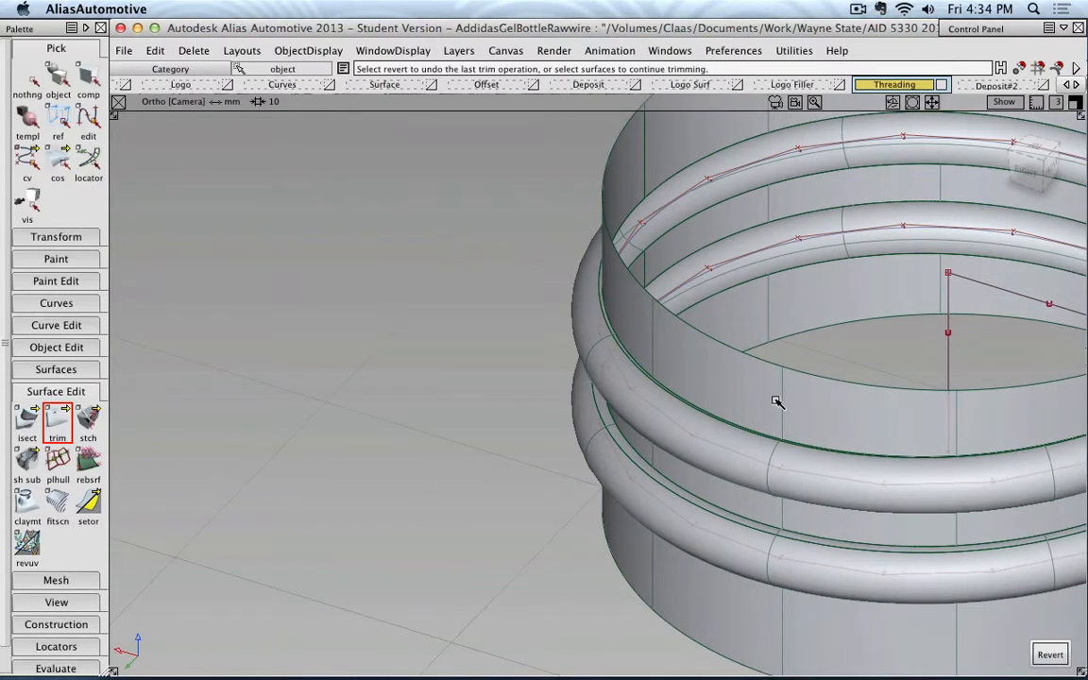
Trim the rounded fillet at the upper thread end, discarding its portion inside the neck
scroll(774, 402, down, 5)
alt+shift+drag(828, 374, 541, 324)
scroll(541, 324, up, 6)
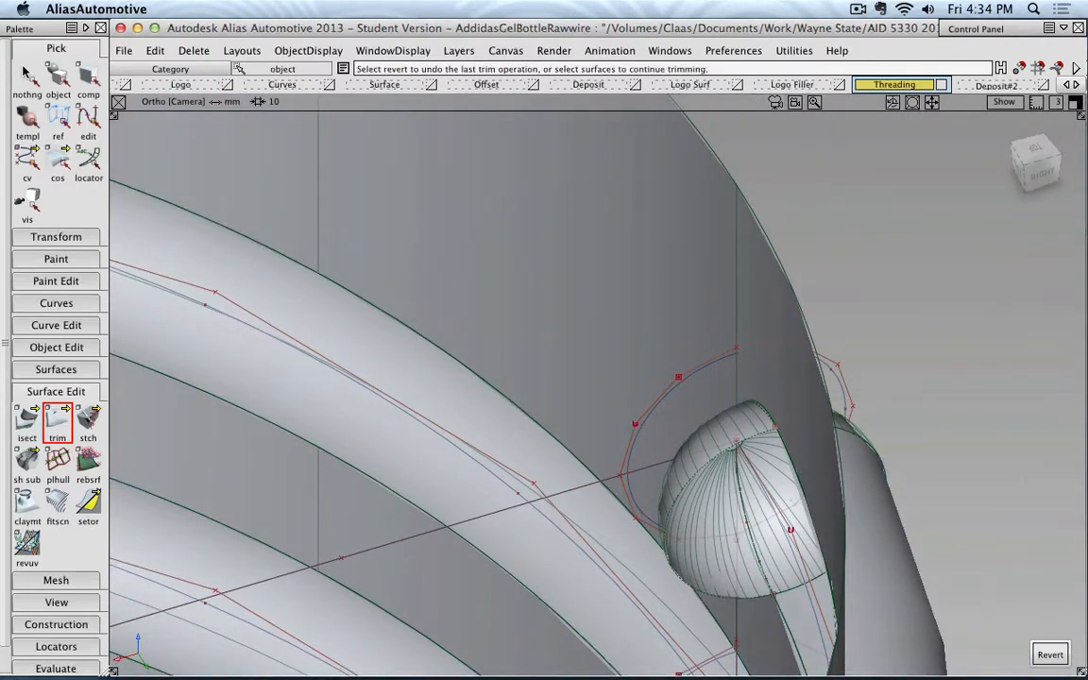
click(57, 422)
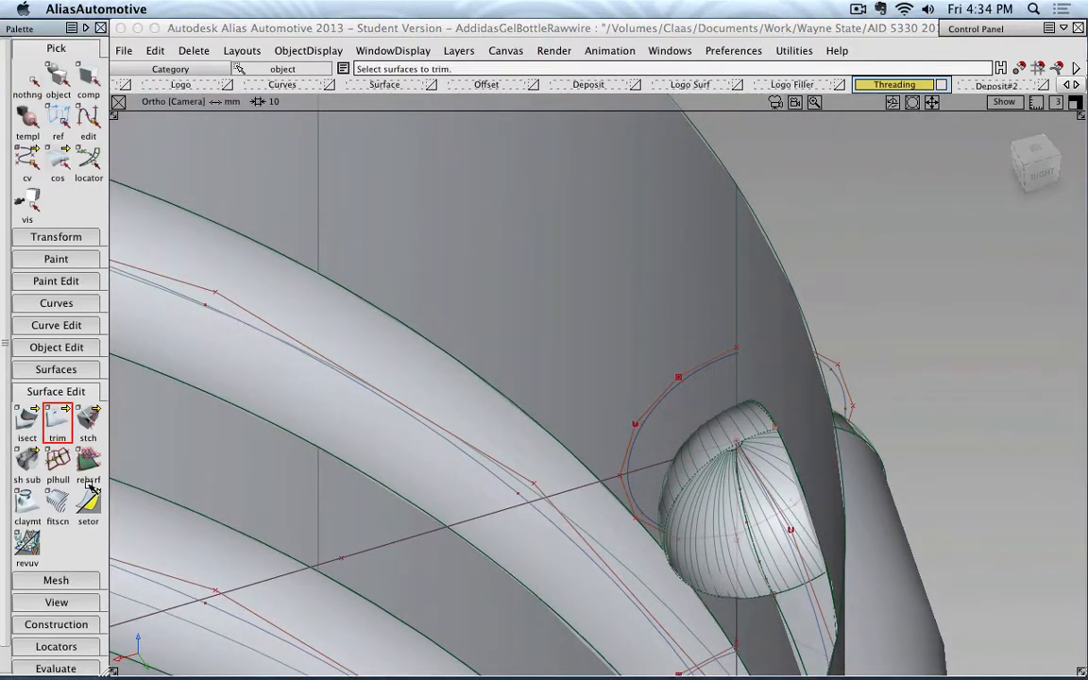
click(709, 460)
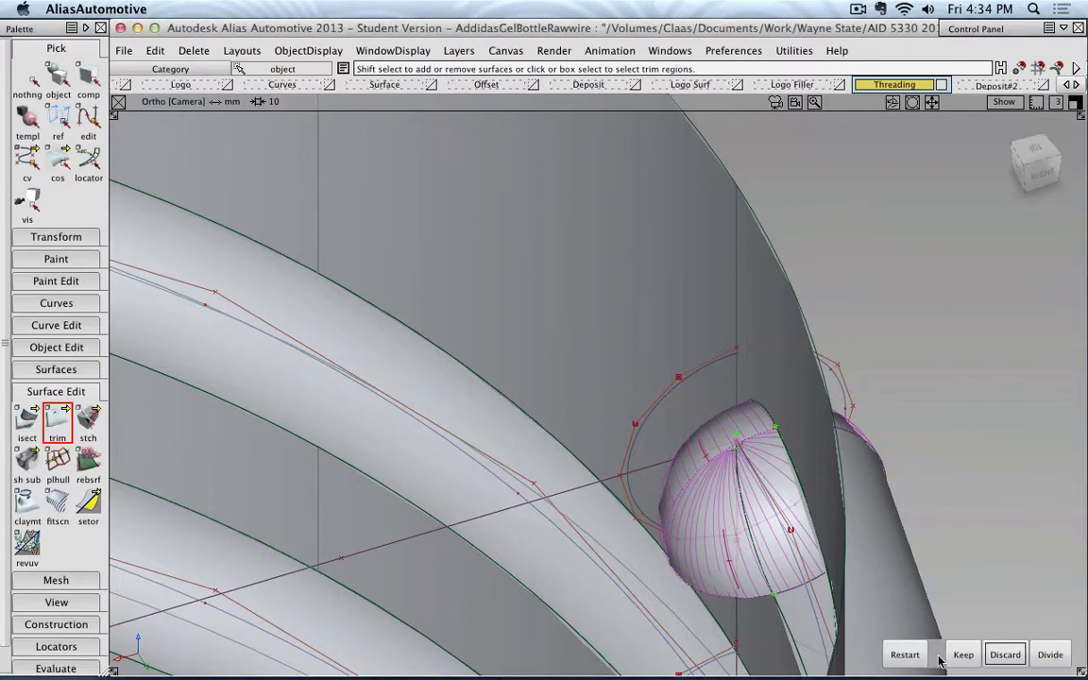
click(1004, 655)
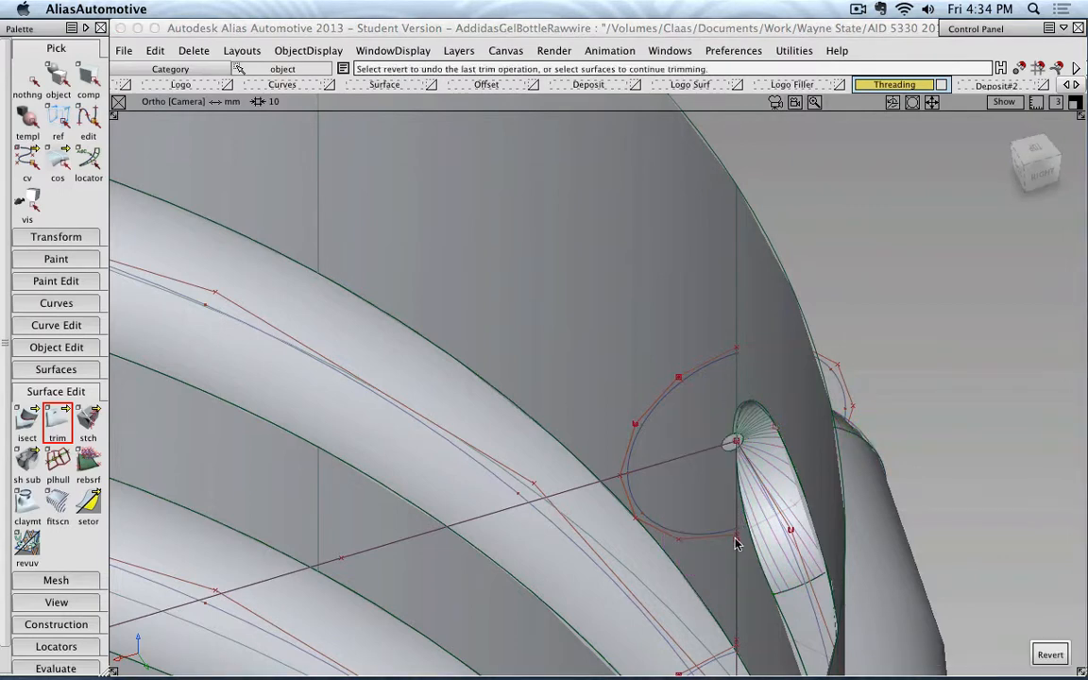
Trim the small end face at the upper thread end, discarding its portion inside the neck
click(728, 442)
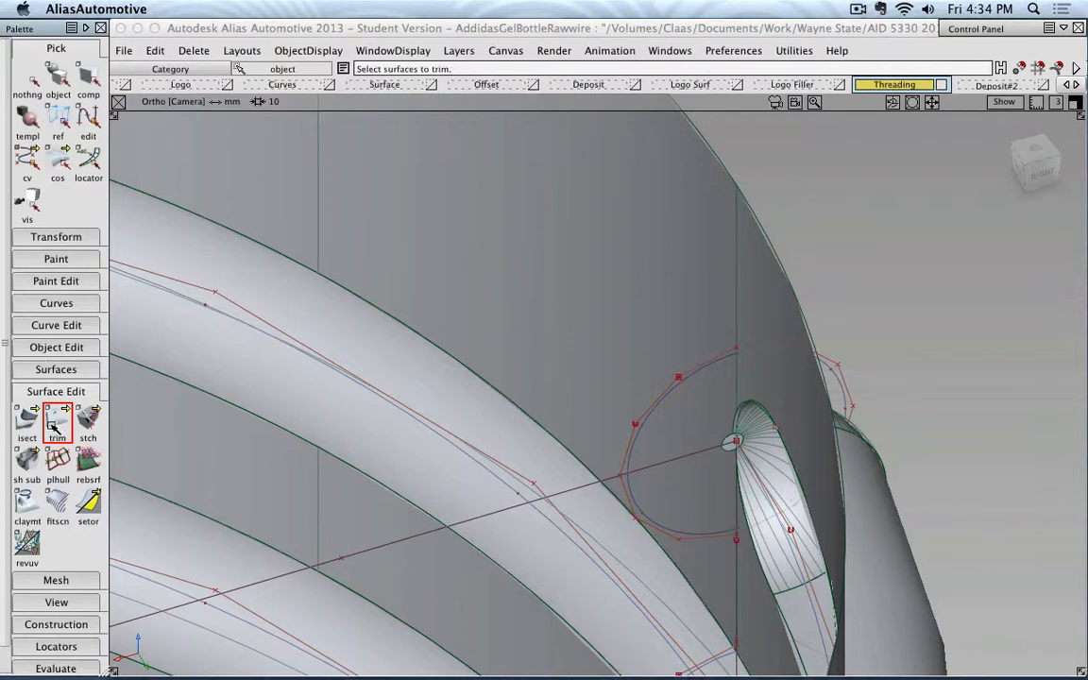
scroll(728, 396, up, 3)
click(793, 480)
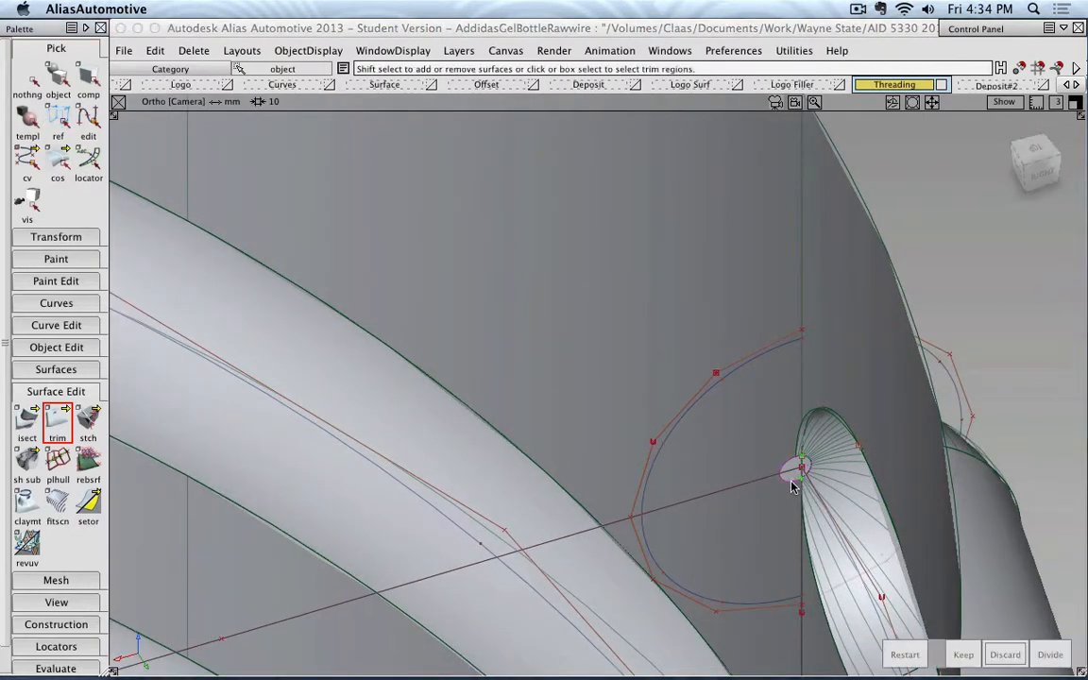
click(1004, 654)
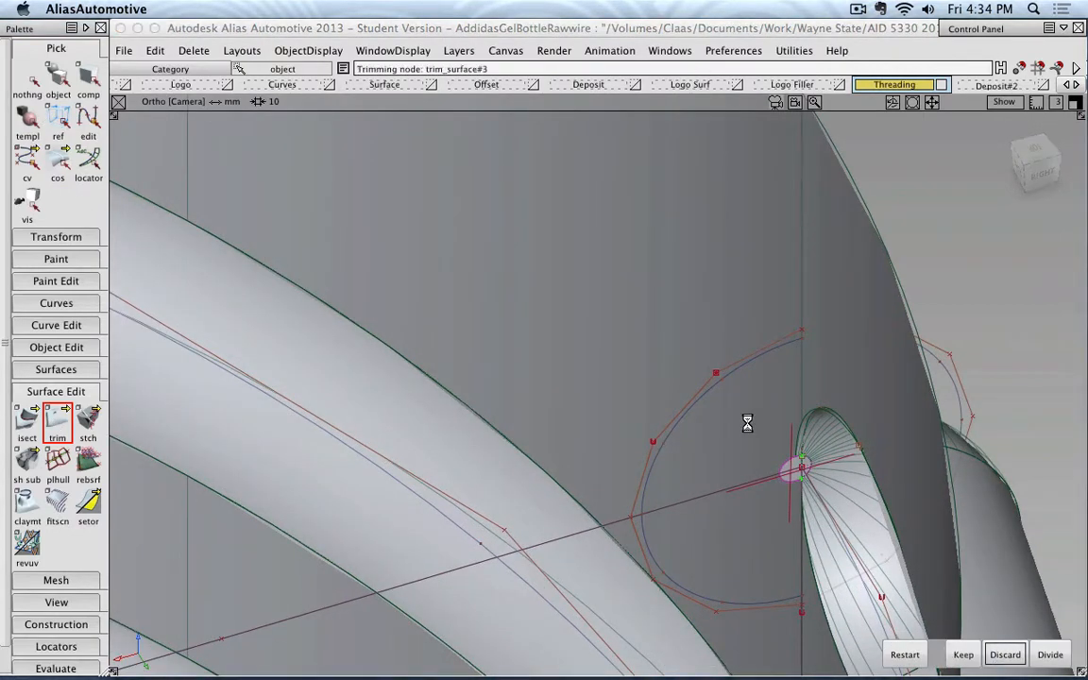
Try to trim away the leftover sliver inside the neck beside the upper thread end
alt+shift+right_drag(799, 446, 852, 433)
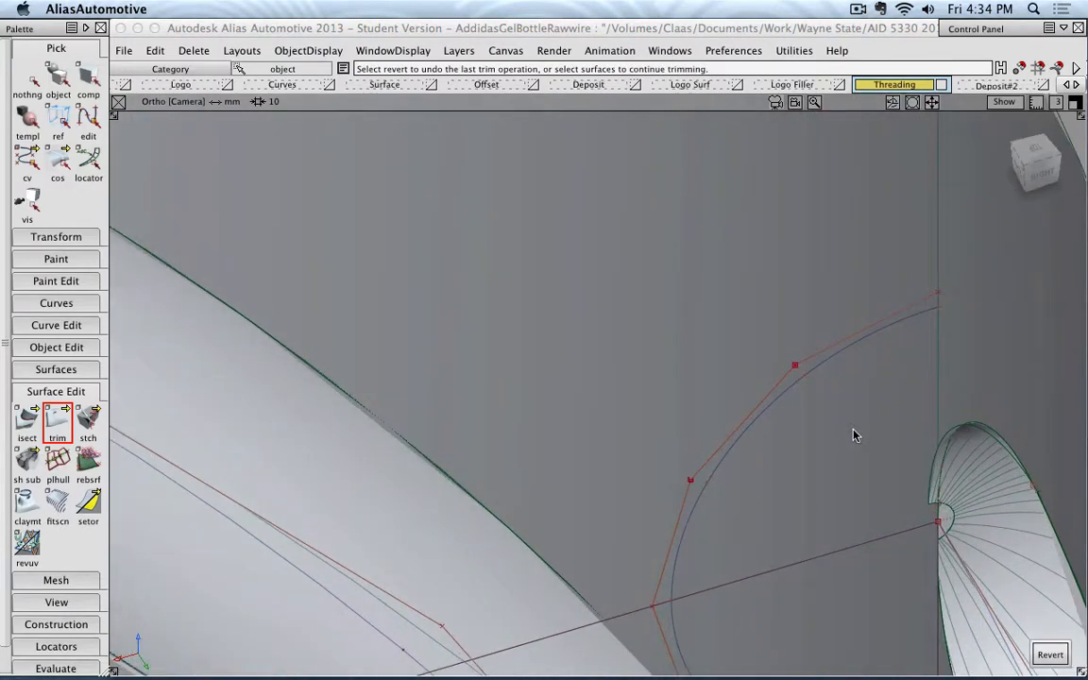
alt+shift+middle_drag(852, 433, 470, 385)
alt+shift+right_drag(471, 385, 601, 402)
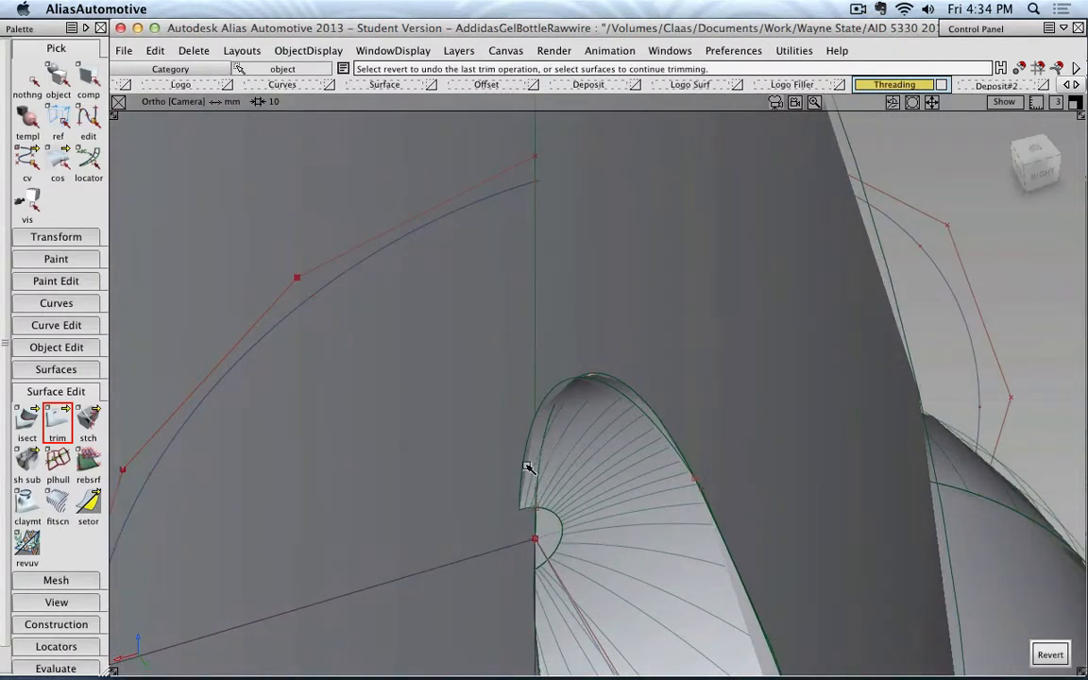
click(28, 77)
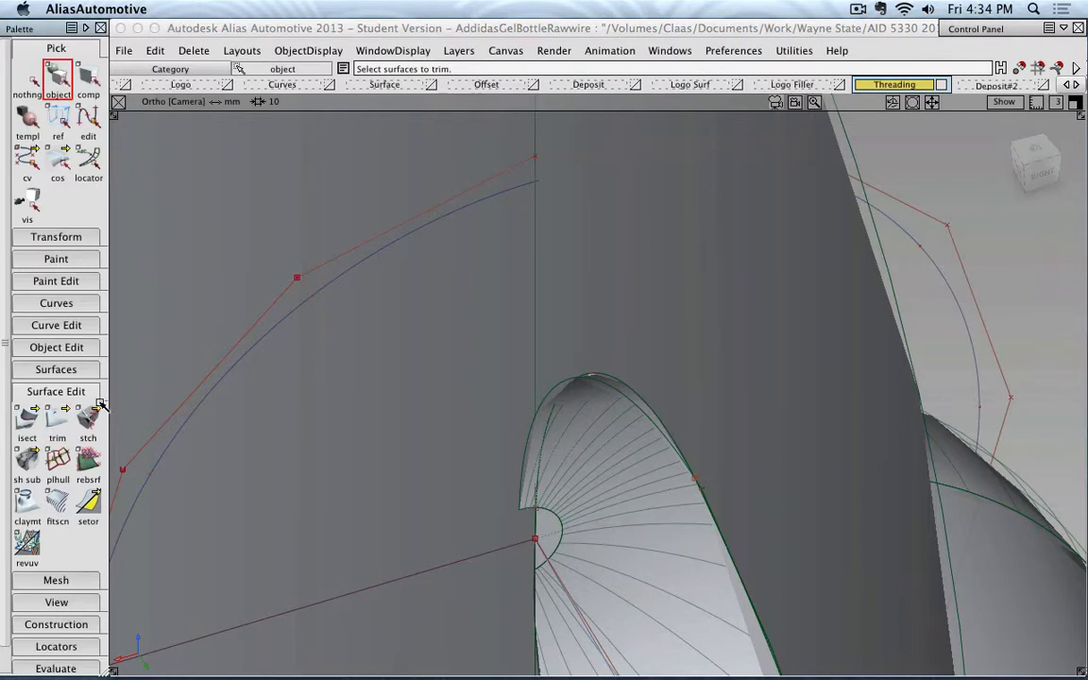
click(530, 491)
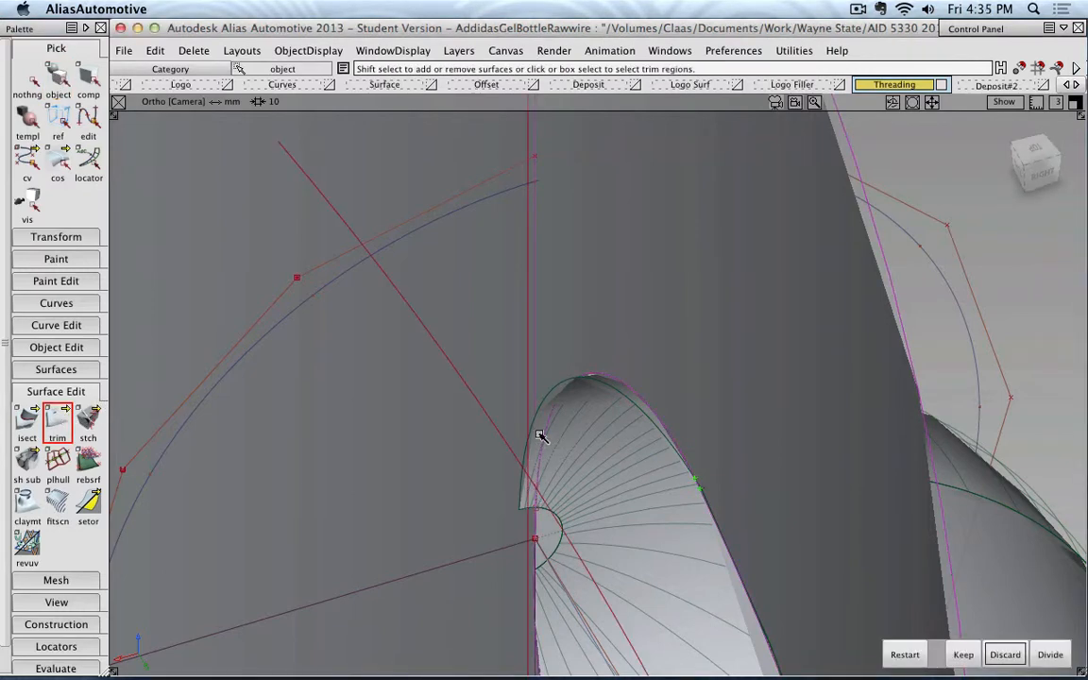
click(539, 437)
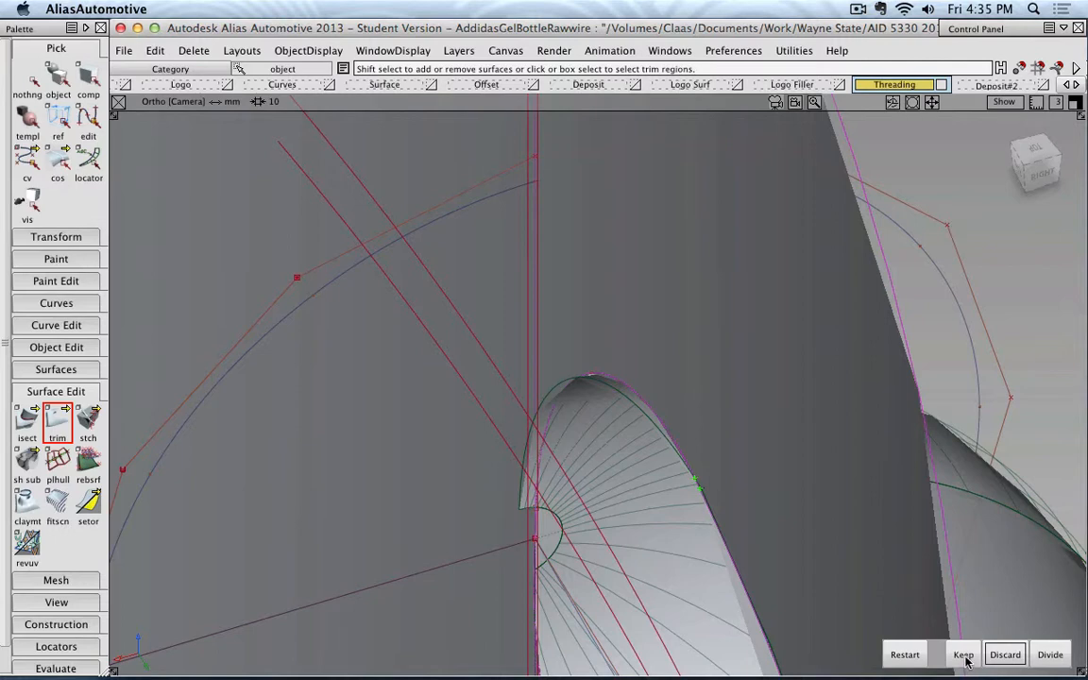
click(1005, 653)
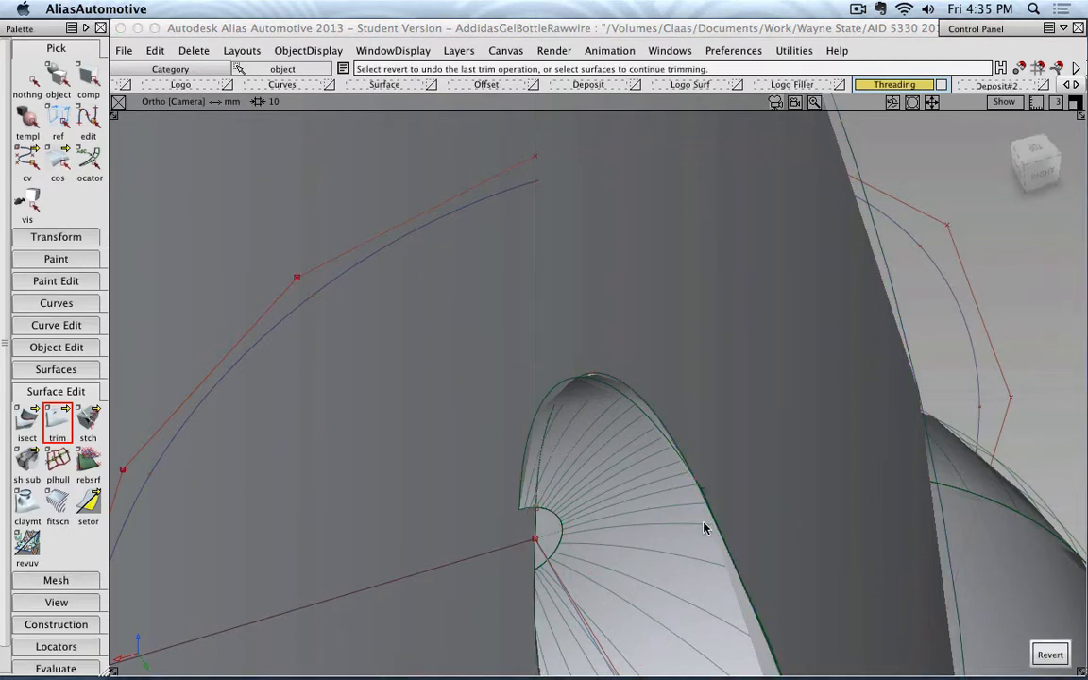
Trim away the leftover sliver inside the neck beside the upper thread end, discarding the selected region
alt+shift+drag(704, 527, 642, 472)
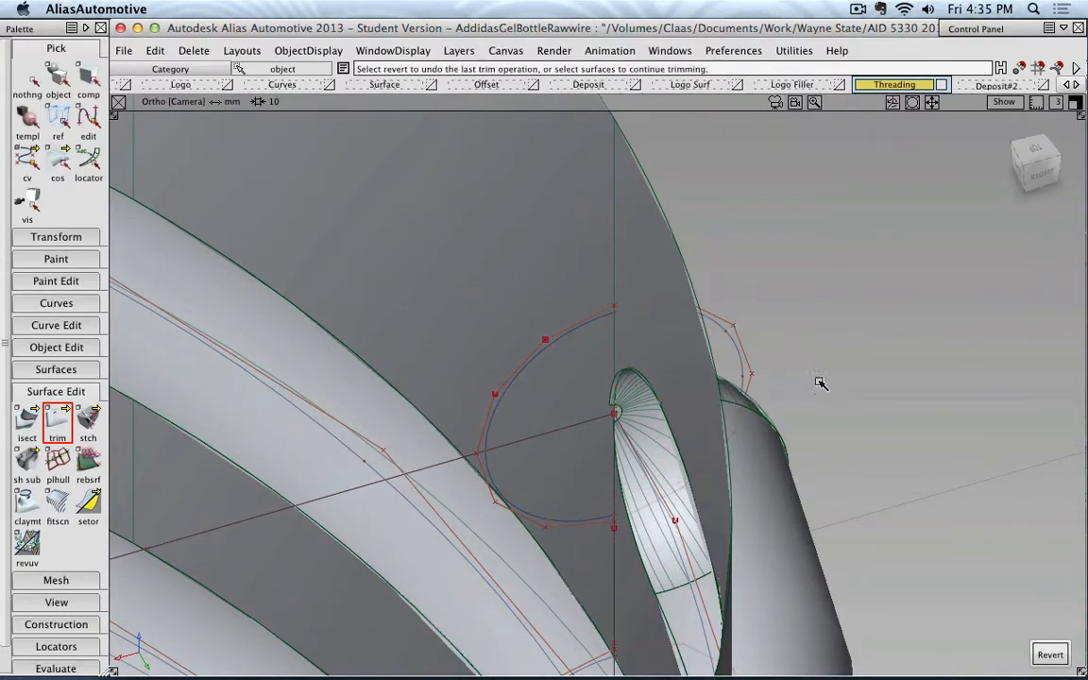
alt+shift+drag(821, 382, 608, 493)
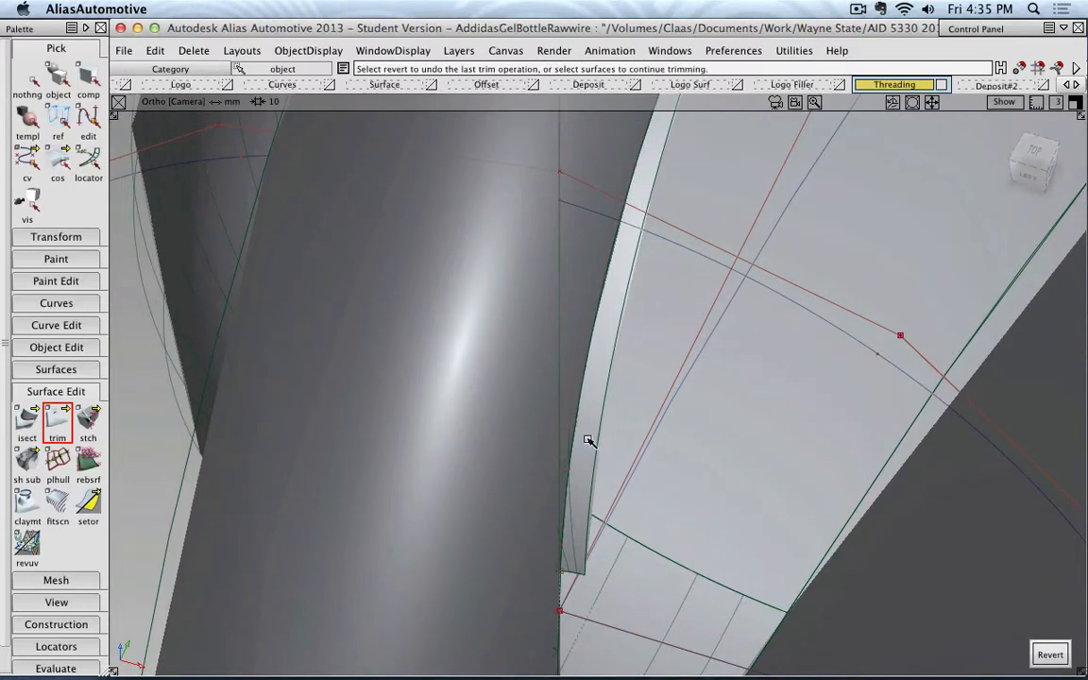
click(587, 441)
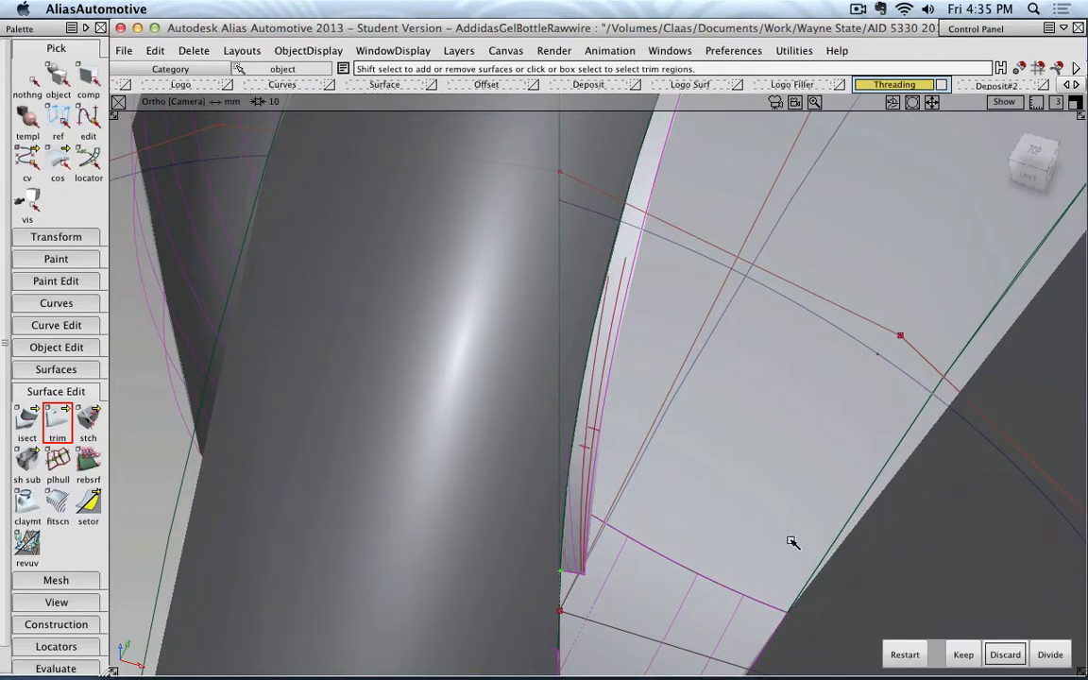
click(1003, 652)
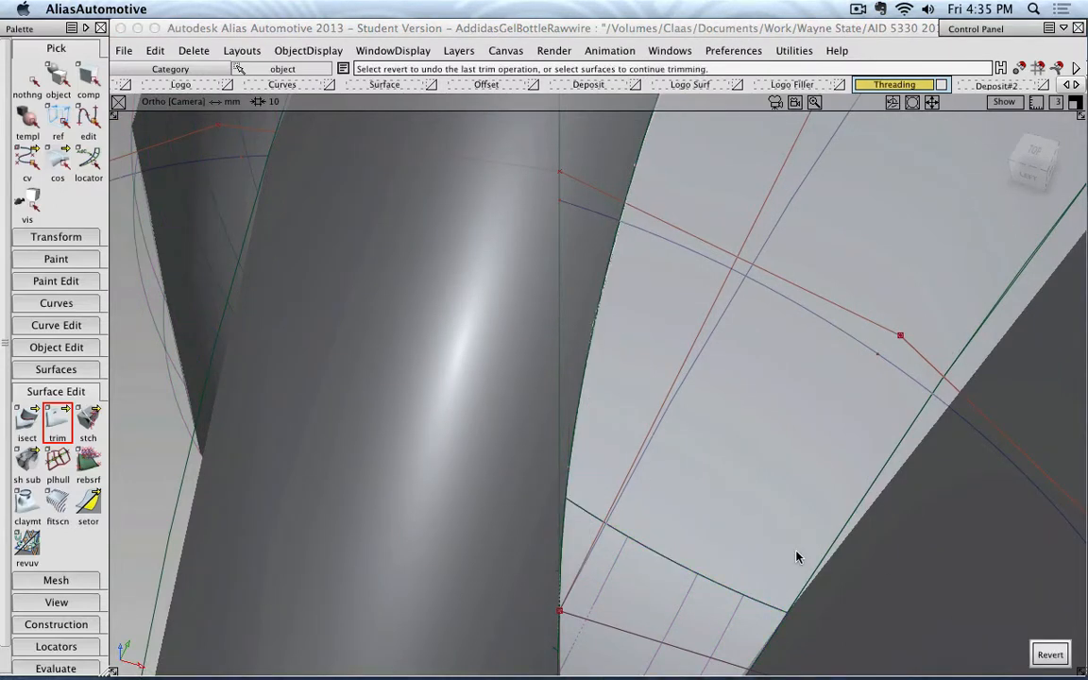
Trim the rounded fillet at the lower thread end, discarding all of its regions that lie inside the neck
alt+shift+drag(791, 556, 639, 546)
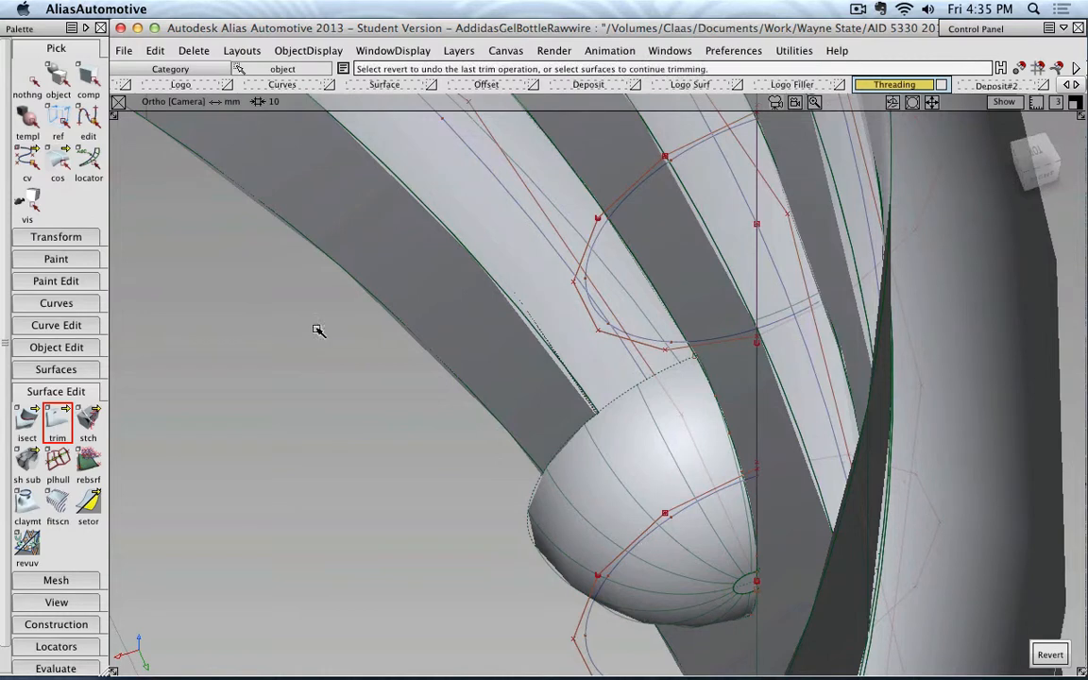
click(58, 425)
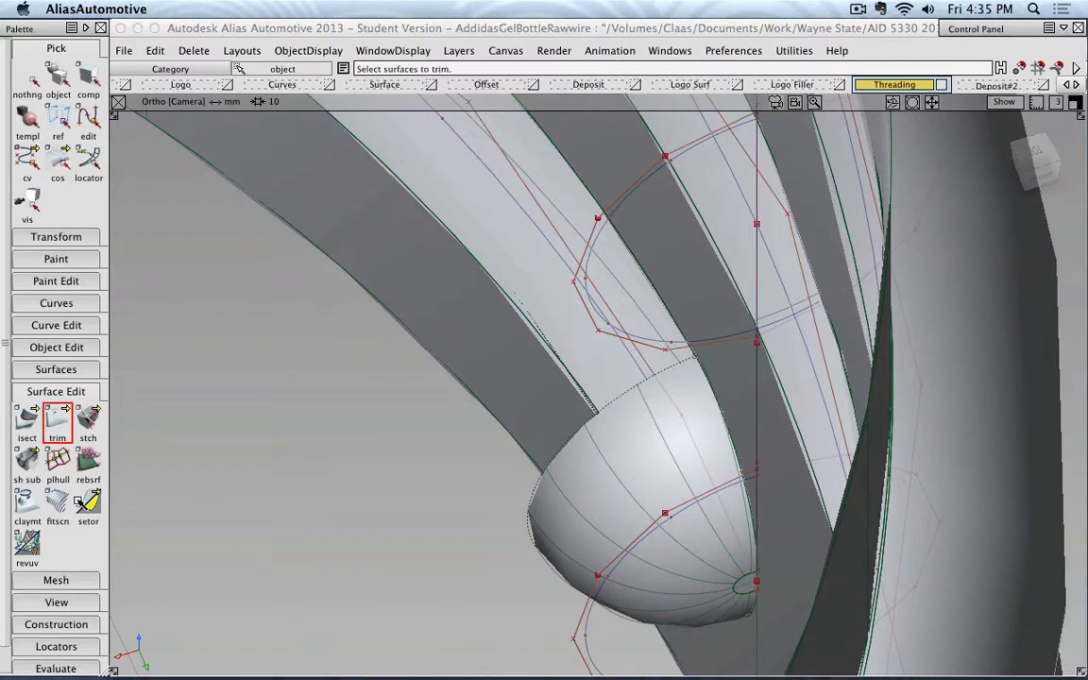
click(614, 483)
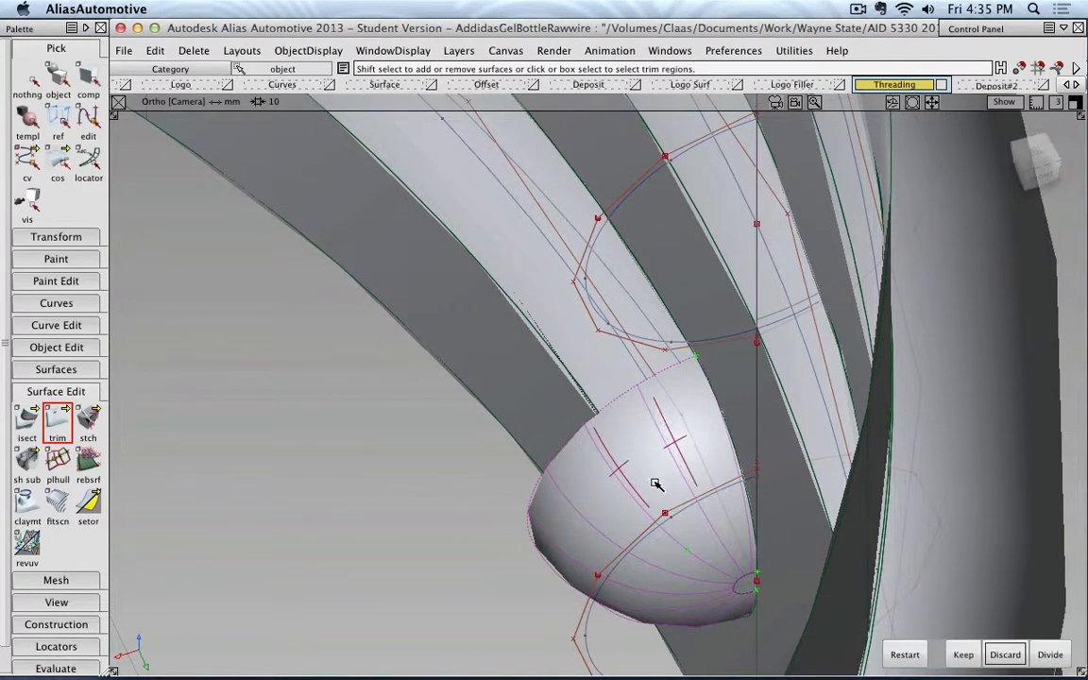
alt+shift+drag(656, 484, 715, 481)
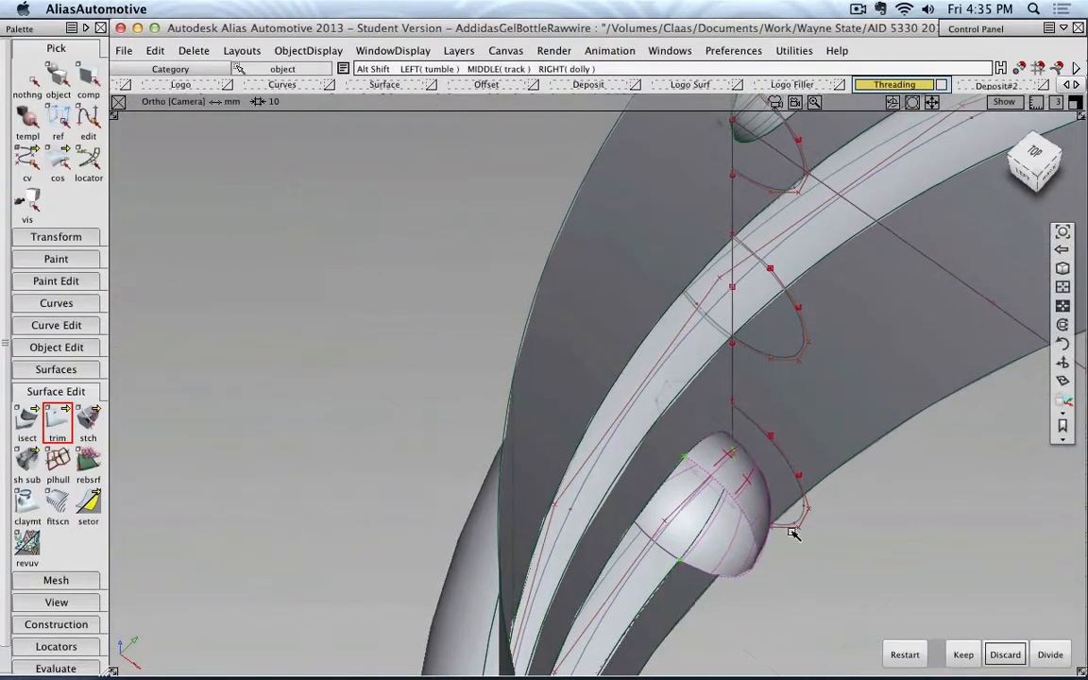
click(718, 545)
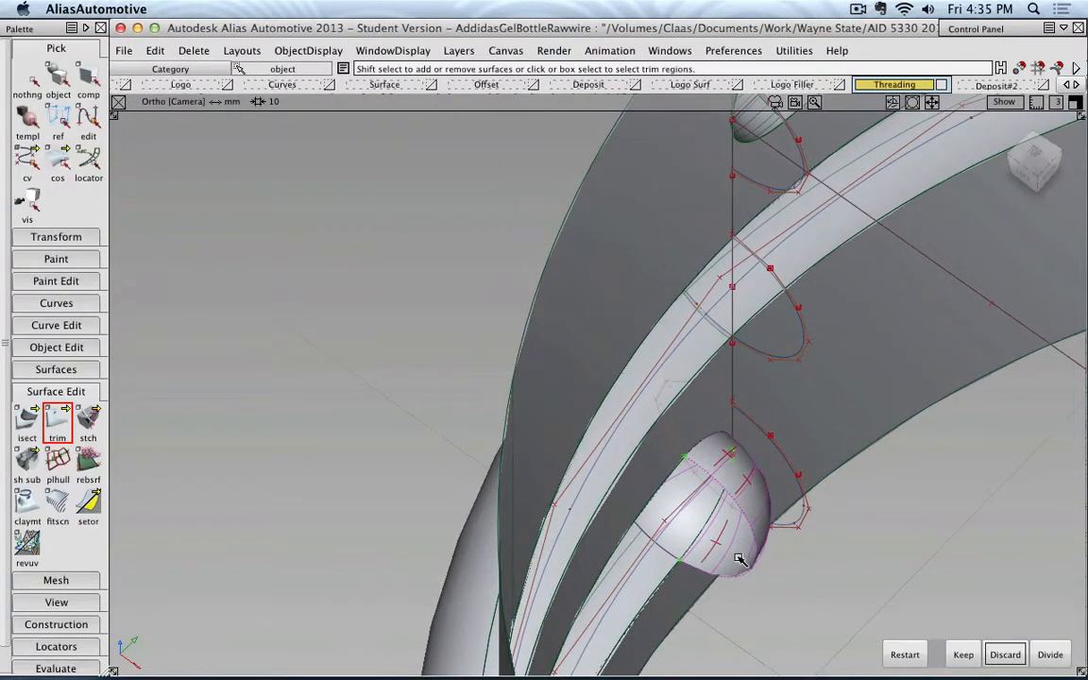
click(758, 507)
click(1005, 653)
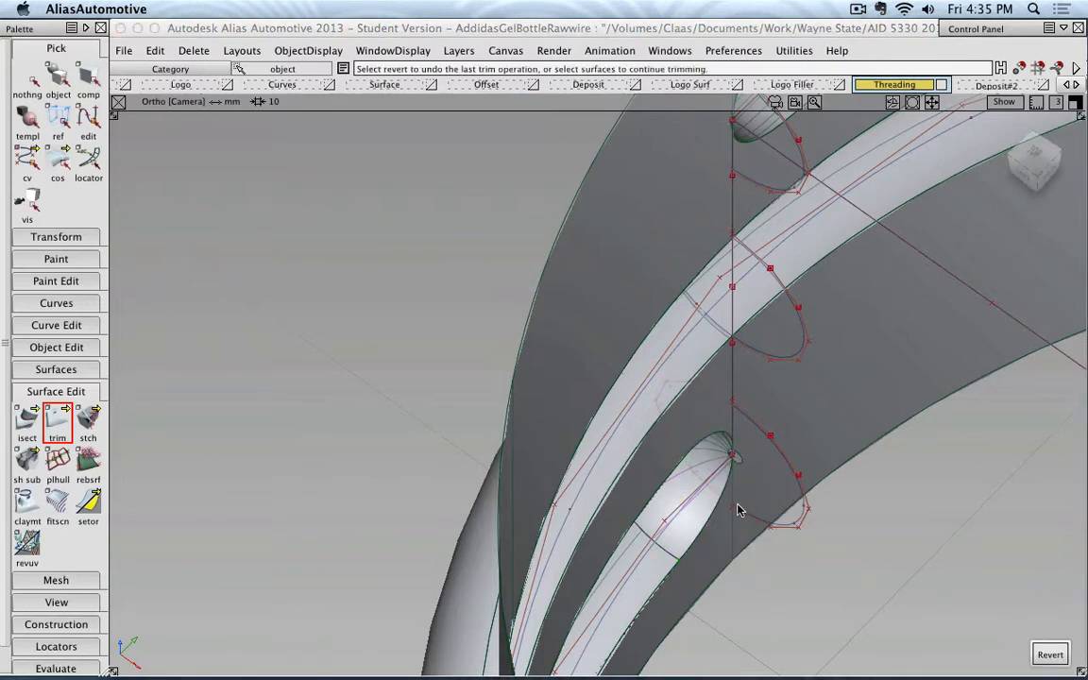
Trim the small end face at the lower thread end, discarding its portion inside the neck
alt+shift+right_drag(737, 480, 811, 544)
alt+shift+middle_drag(811, 544, 692, 348)
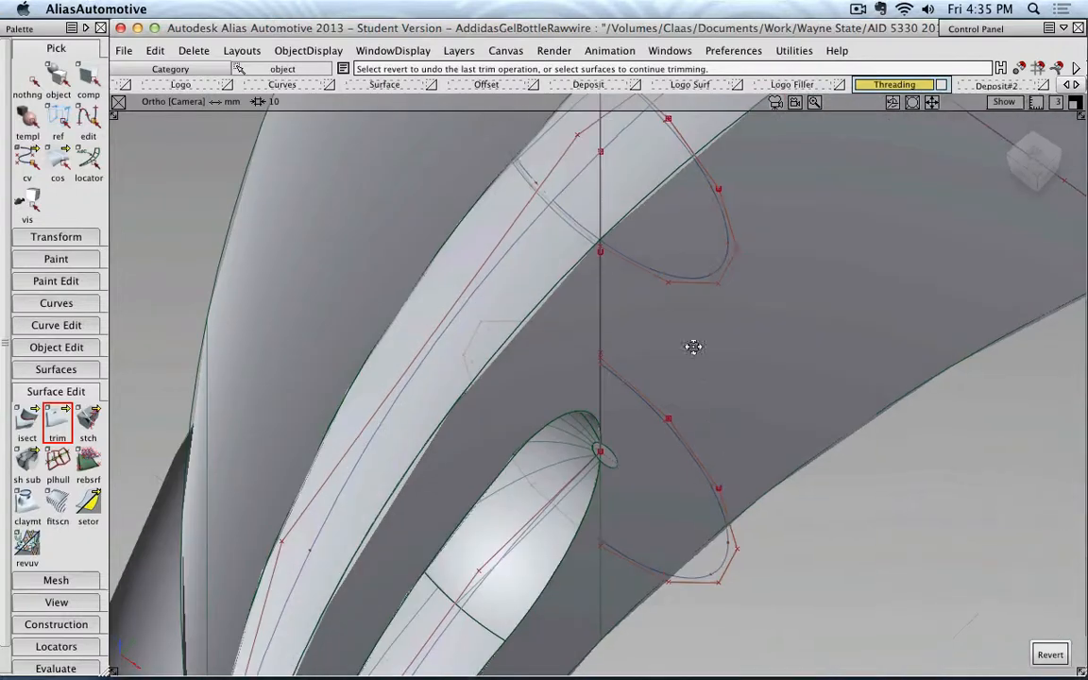
click(31, 81)
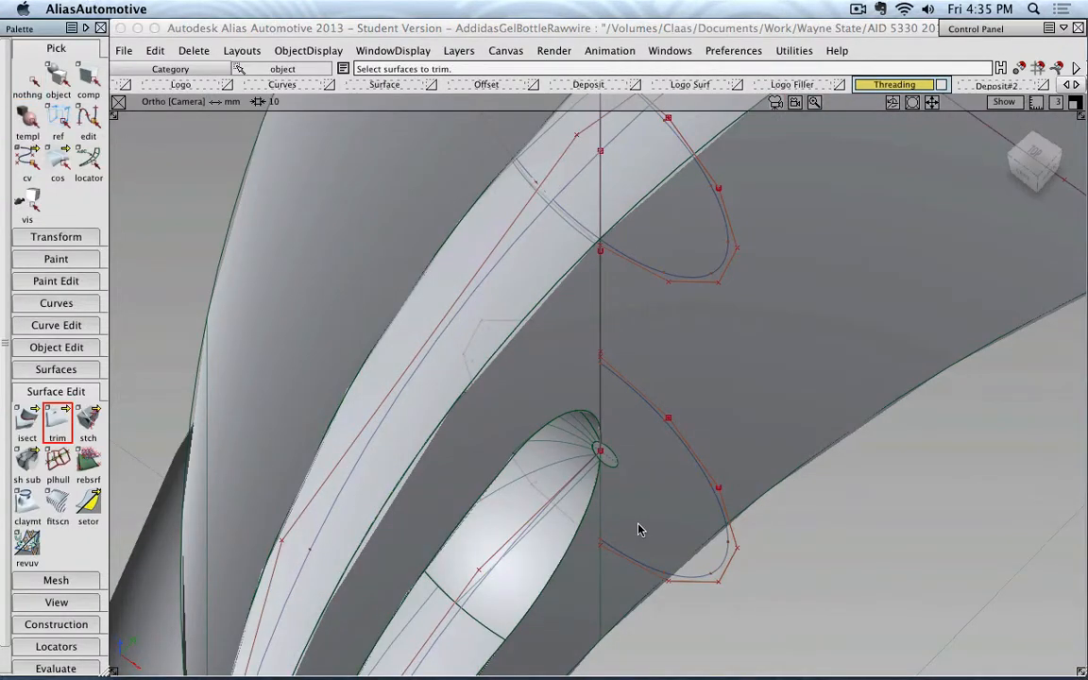
click(607, 461)
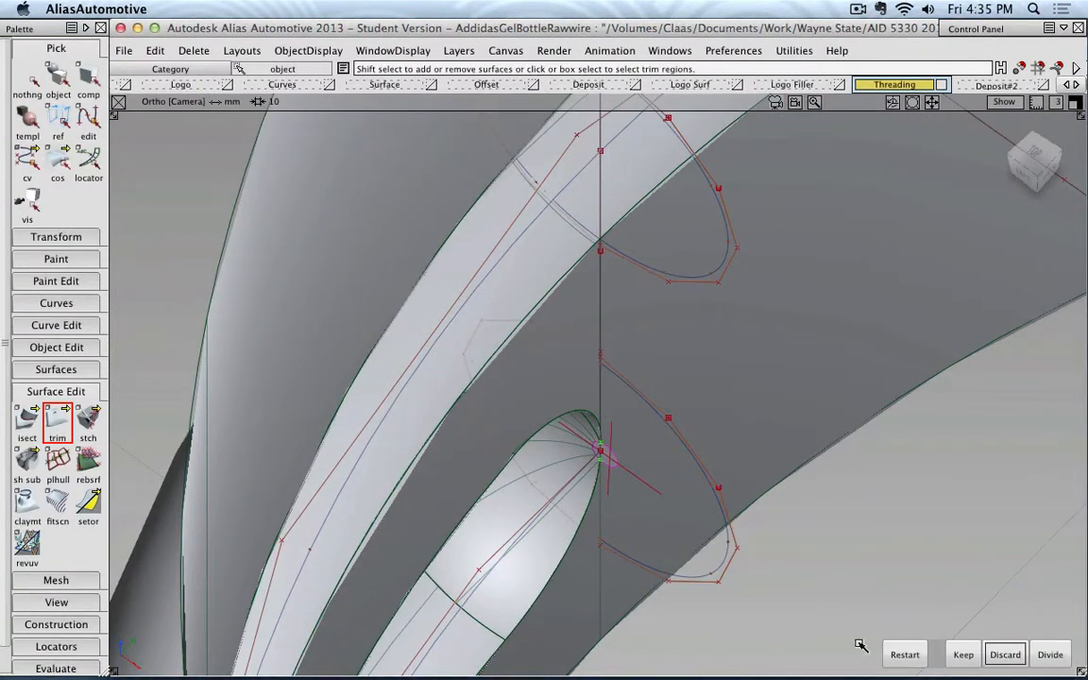
click(1007, 661)
alt+shift+drag(736, 547, 692, 520)
Hide the curves and wireframe, leaving shaded surfaces only, and review the whole trimmed neck and thread
click(55, 80)
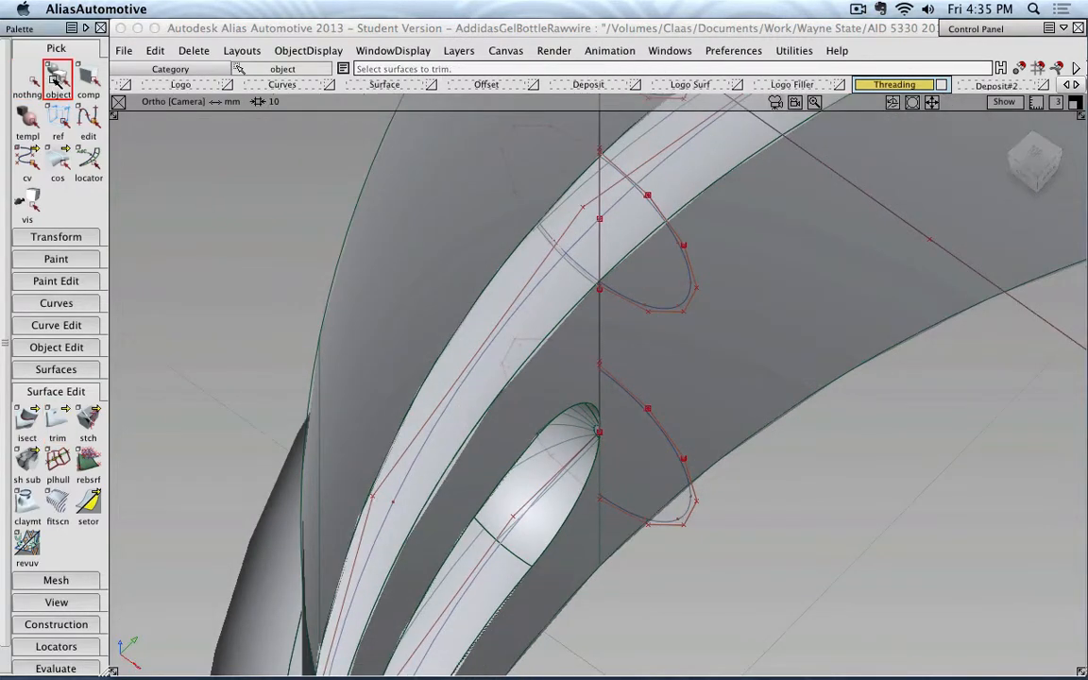
alt+shift+drag(680, 358, 312, 375)
ctrl+shift+drag(216, 366, 258, 354)
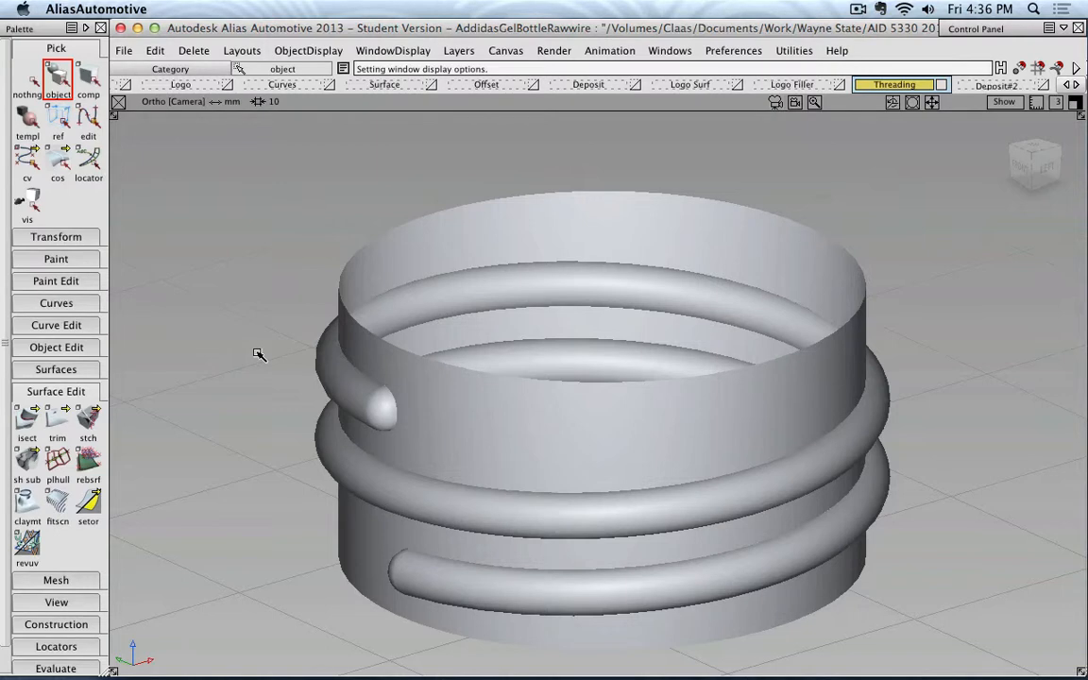